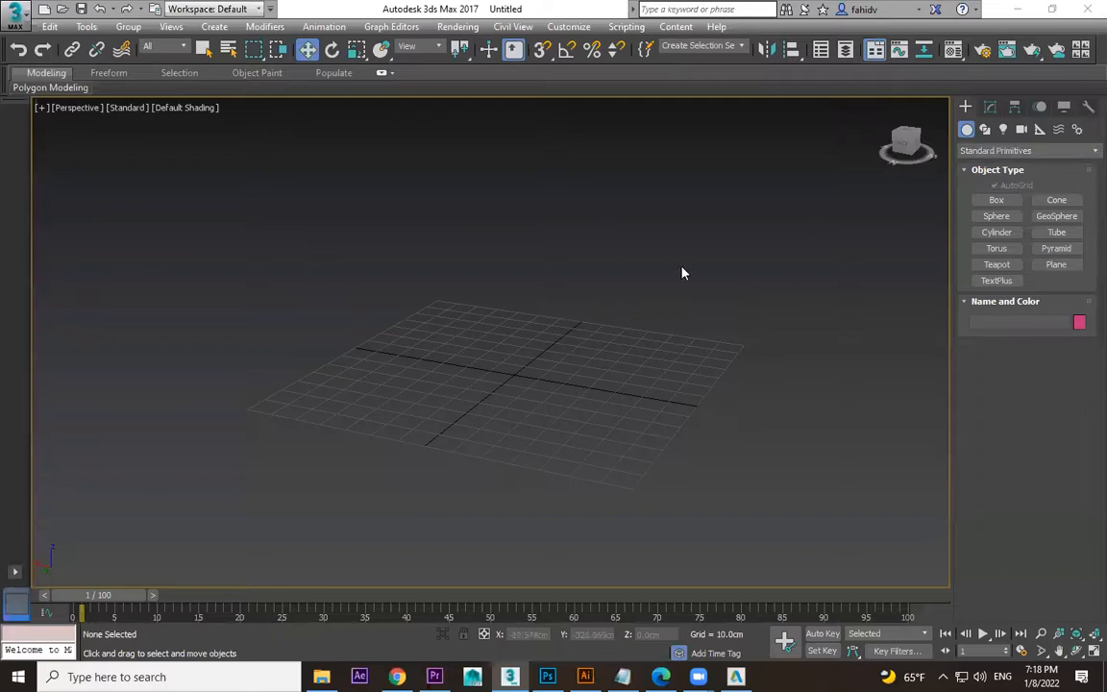
{"action": "middle_click_drag", "start_coordinate": [623, 367], "coordinate": [651, 396], "text": "alt"}
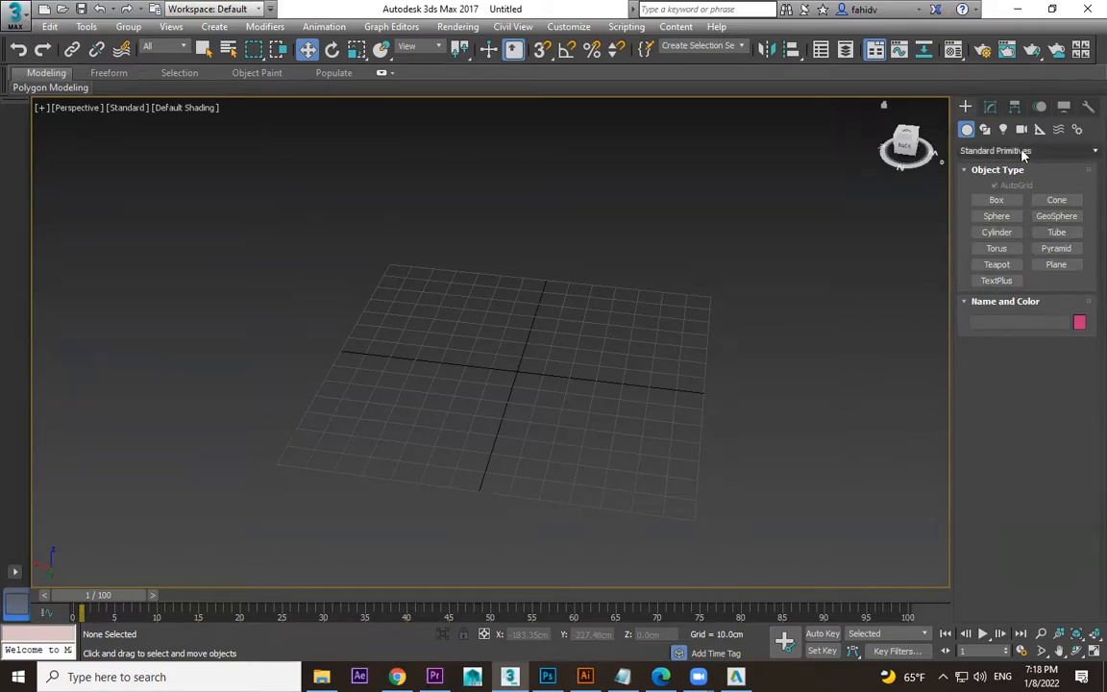
{"action": "left_click", "coordinate": [1021, 151]}
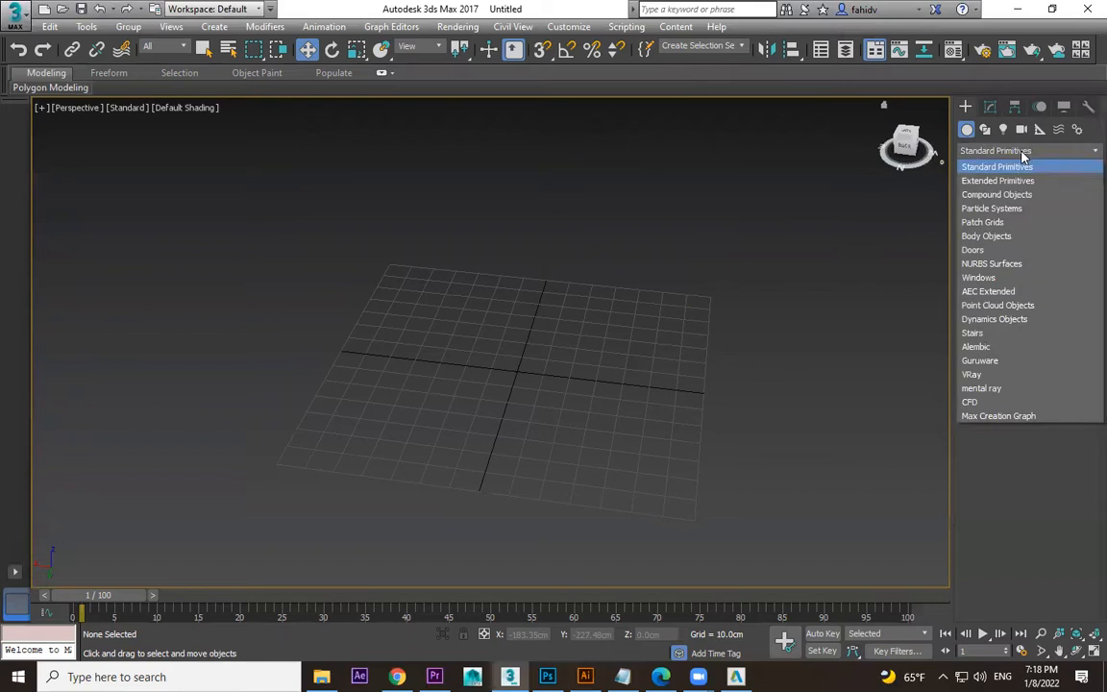
{"action": "left_click", "coordinate": [999, 154]}
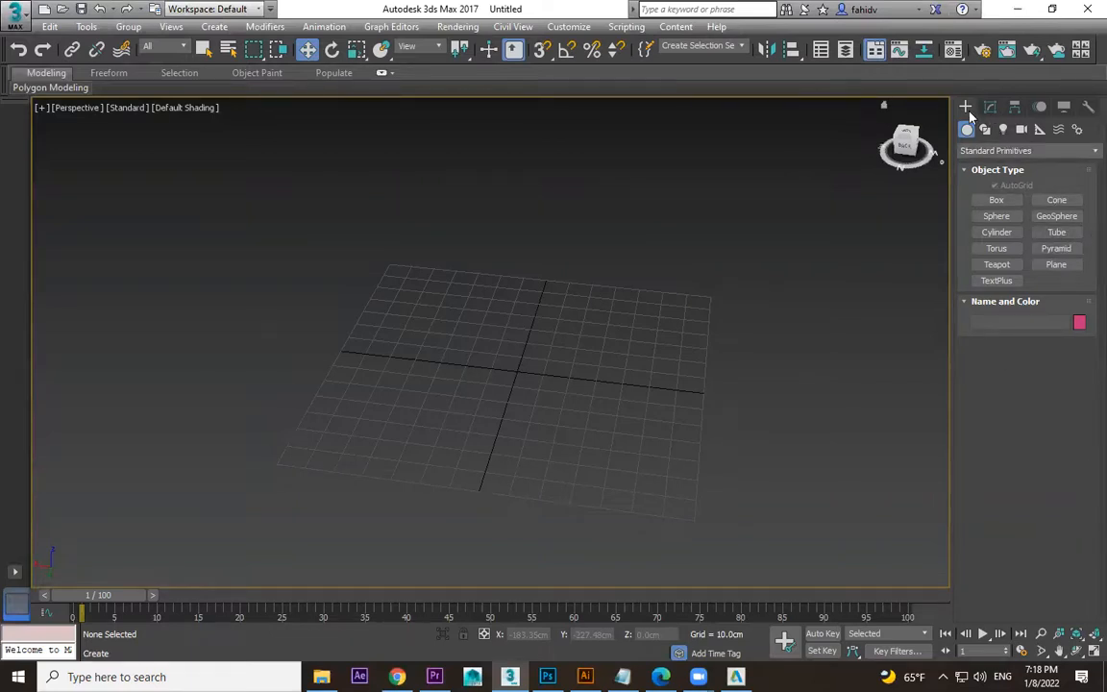
- Create a Hedra from the Extended Primitives near the centre of the grid
{"action": "left_click", "coordinate": [988, 154]}
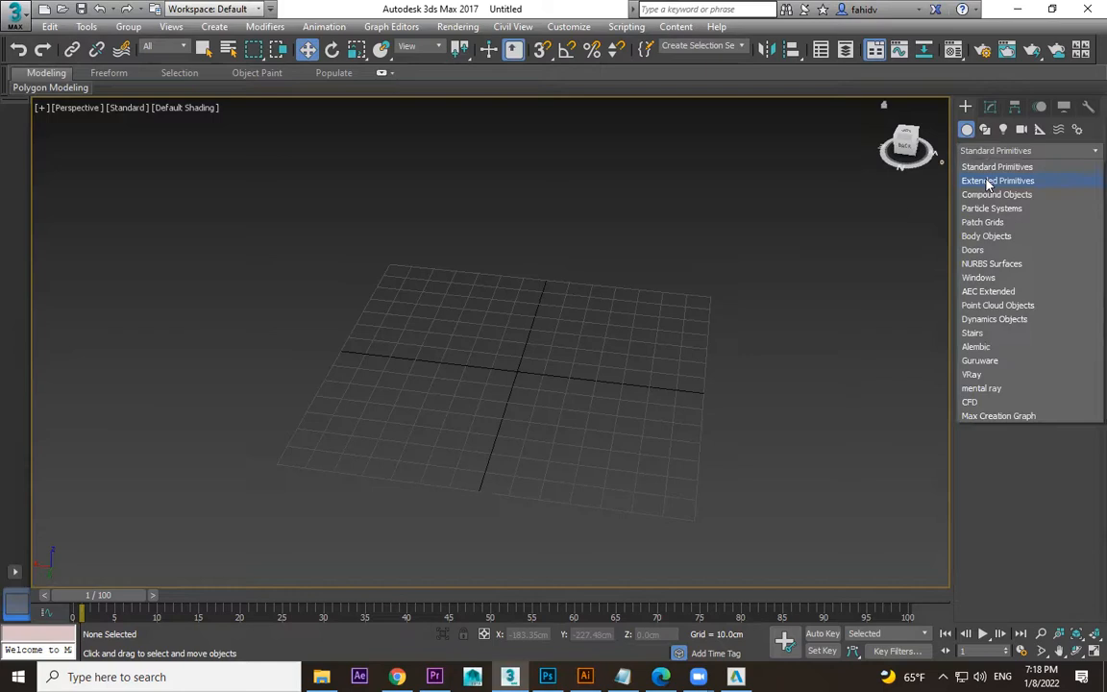
{"action": "left_click", "coordinate": [989, 183]}
{"action": "left_click", "coordinate": [995, 201]}
{"action": "left_click_drag", "start_coordinate": [495, 380], "coordinate": [538, 414]}
{"action": "middle_click_drag", "start_coordinate": [558, 271], "coordinate": [689, 302], "text": "alt"}
- Create a Torus Knot with a base radius of about 32 cm beside the hedra, and undo it
{"action": "left_click", "coordinate": [1057, 200]}
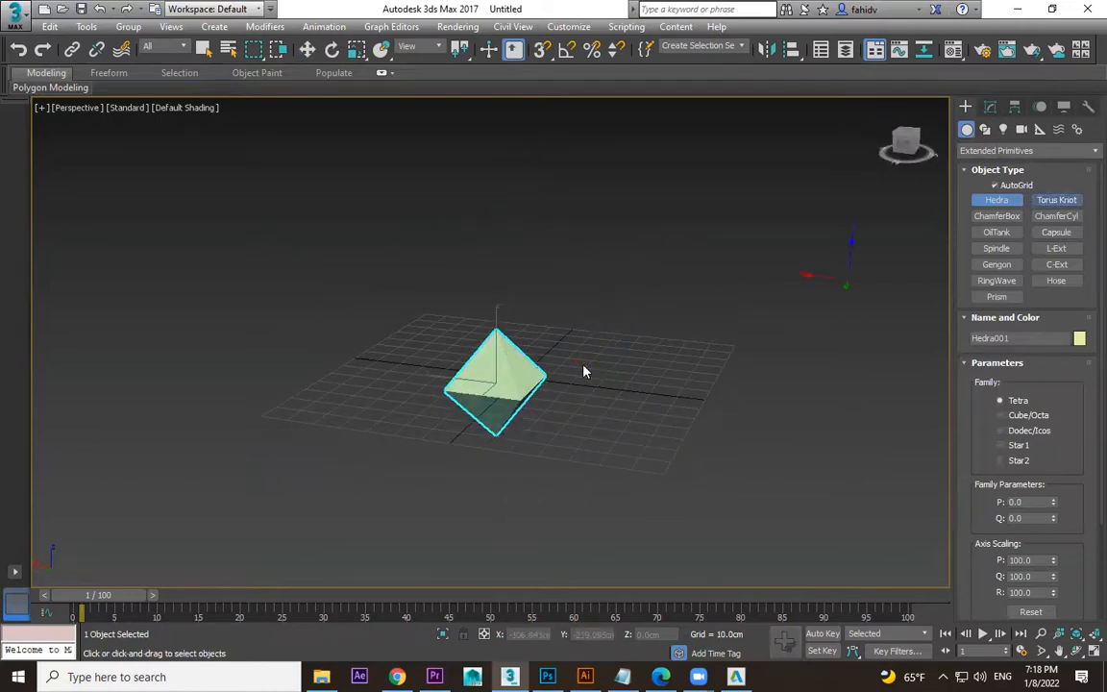
{"action": "left_click_drag", "start_coordinate": [654, 378], "coordinate": [650, 334]}
{"action": "left_click", "coordinate": [667, 363]}
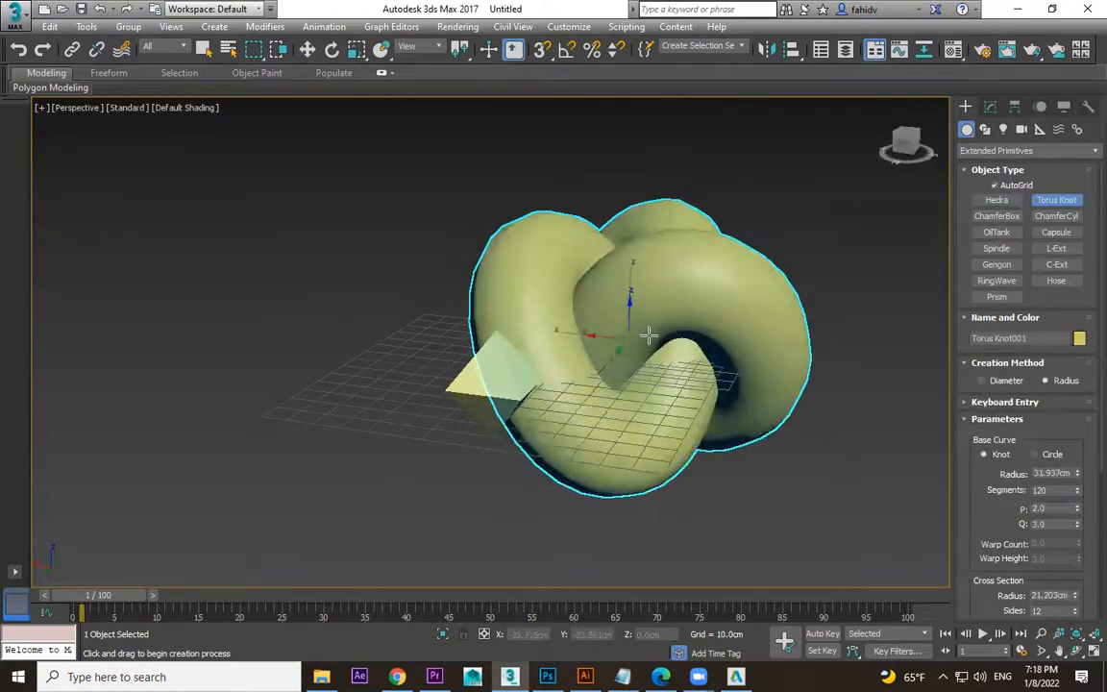
{"action": "key", "text": "ctrl+z"}
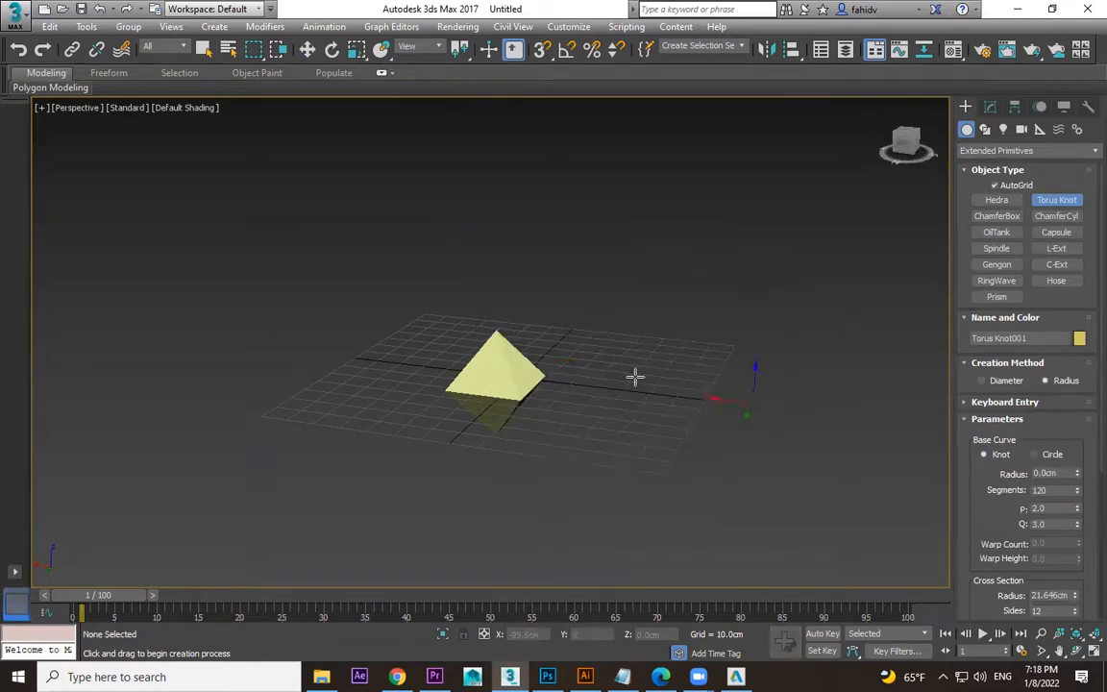
- Leave torus knot creation and delete the hedra from the scene
{"action": "right_click", "coordinate": [598, 334]}
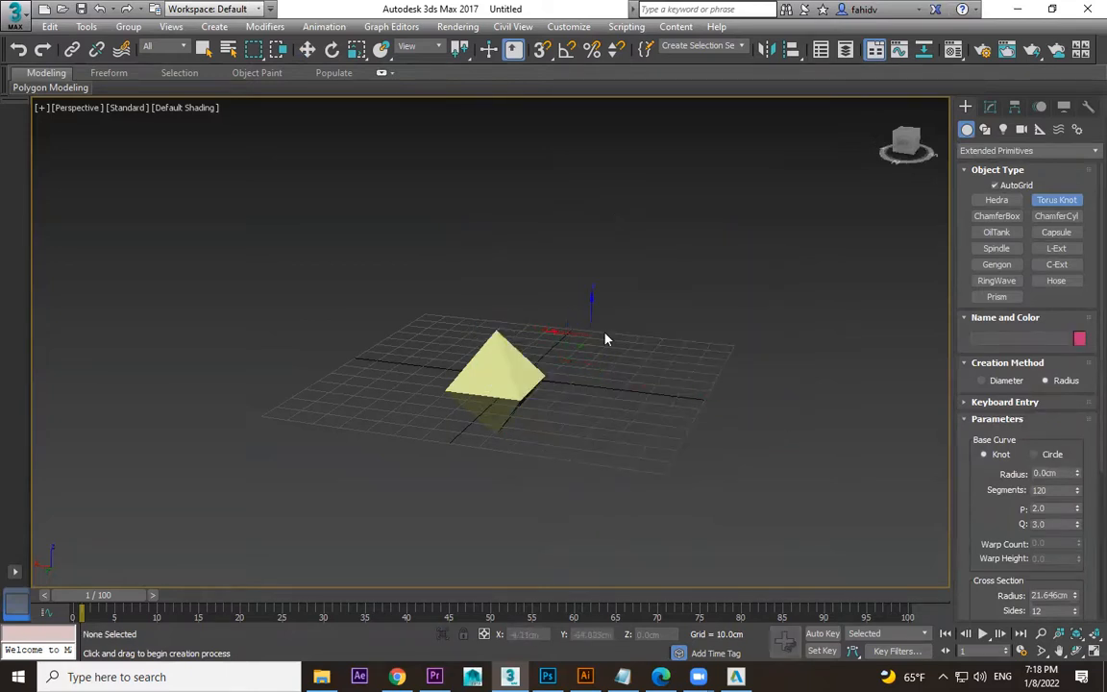
{"action": "left_click", "coordinate": [509, 394]}
{"action": "key", "text": "Delete"}
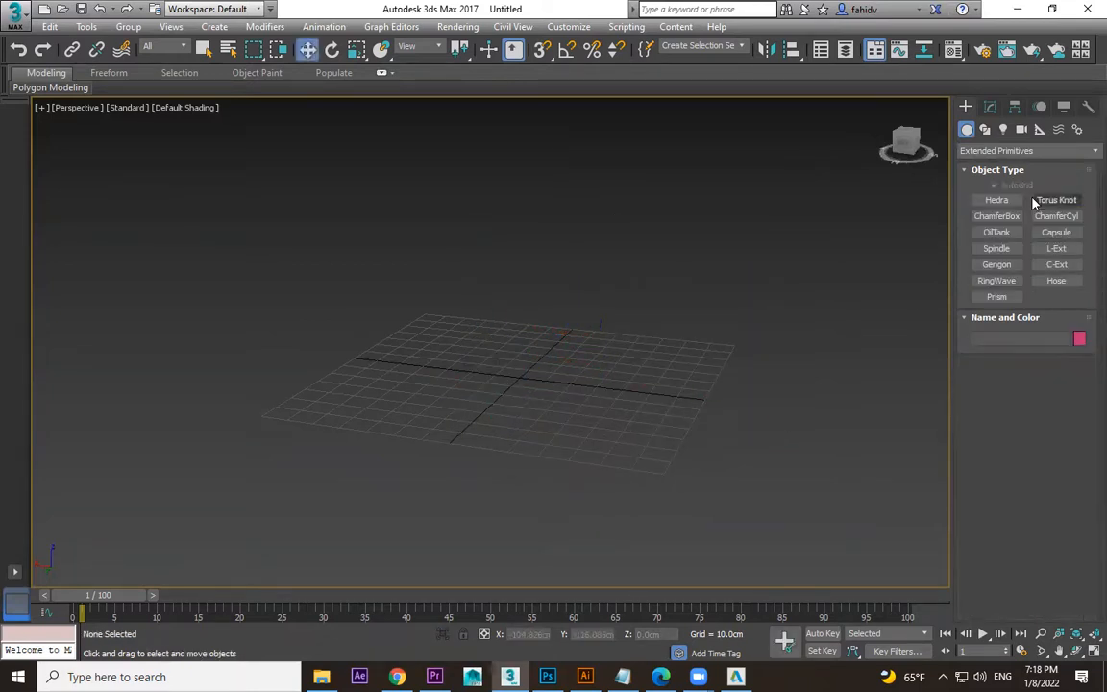
- Create a Standard Primitives box about 66 cm long, 37 cm wide and 35 cm high on the grid
{"action": "left_click", "coordinate": [996, 151]}
{"action": "left_click", "coordinate": [996, 165]}
{"action": "left_click", "coordinate": [997, 200]}
{"action": "mouse_move", "coordinate": [593, 354]}
{"action": "left_mouse_down"}
{"action": "mouse_move", "coordinate": [592, 433]}
{"action": "mouse_move", "coordinate": [605, 441]}
{"action": "mouse_move", "coordinate": [648, 423]}
{"action": "left_mouse_up"}
{"action": "left_click", "coordinate": [646, 312]}
{"action": "middle_click_drag", "start_coordinate": [689, 363], "coordinate": [667, 349], "text": "alt"}
{"action": "key", "text": "w"}
{"action": "left_click", "coordinate": [754, 324]}
{"action": "left_click", "coordinate": [684, 297]}
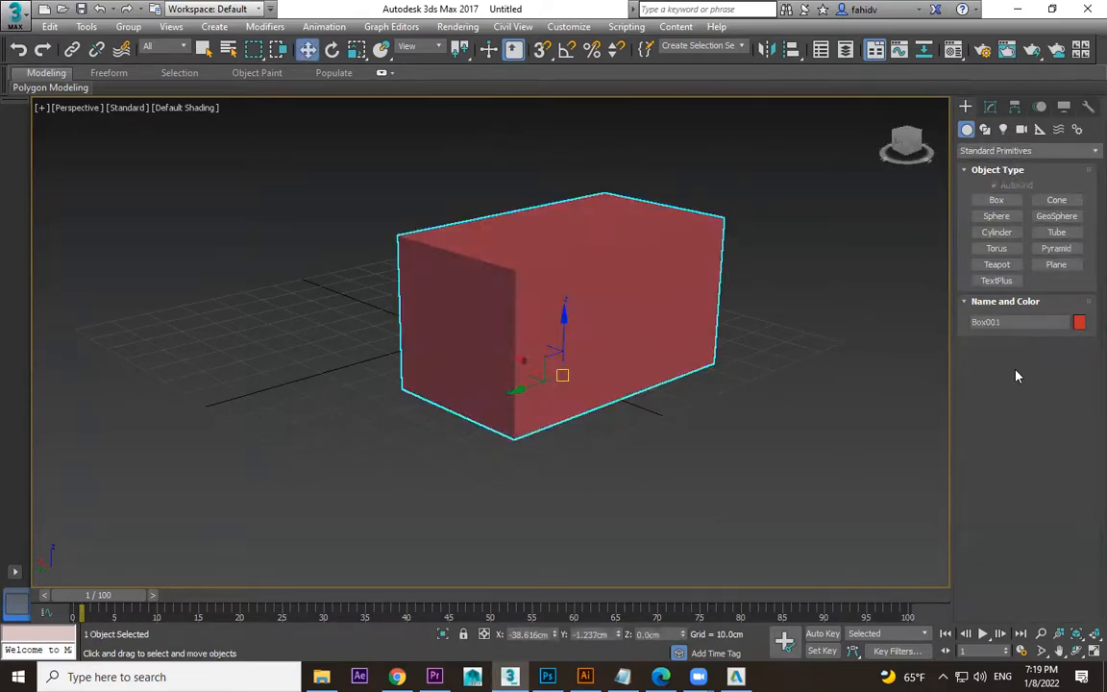
- Create a second, smaller box about 29 cm long, 30 cm wide and 26 cm high beside the red box
{"action": "left_click", "coordinate": [997, 200]}
{"action": "left_click_drag", "start_coordinate": [321, 324], "coordinate": [288, 381]}
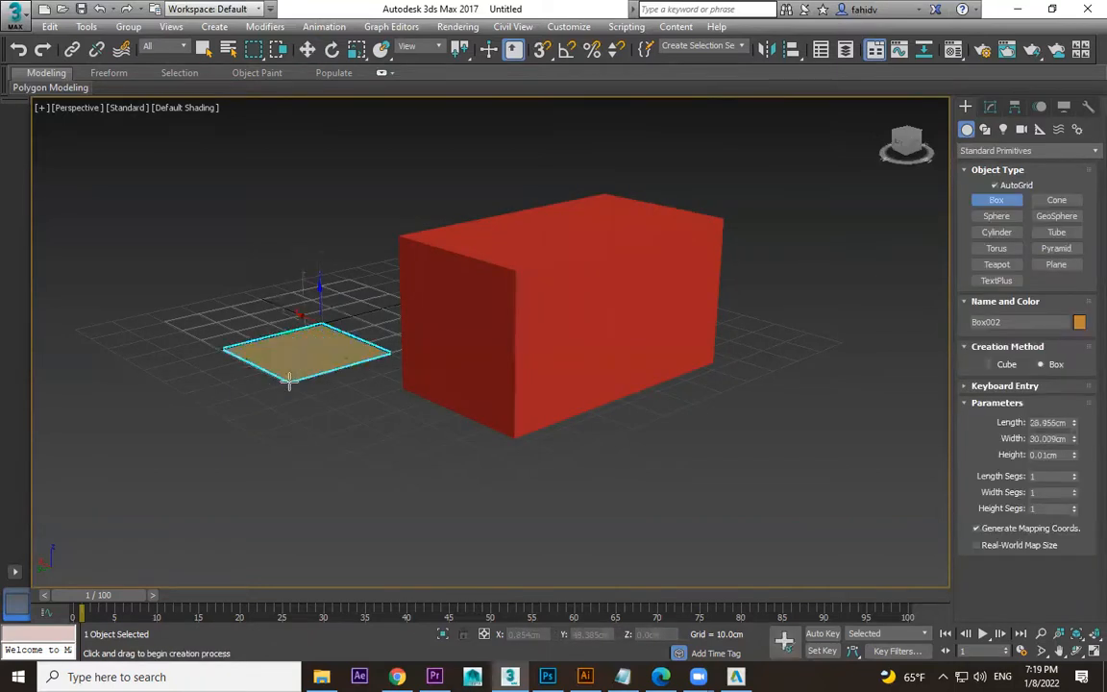
{"action": "left_click", "coordinate": [305, 277]}
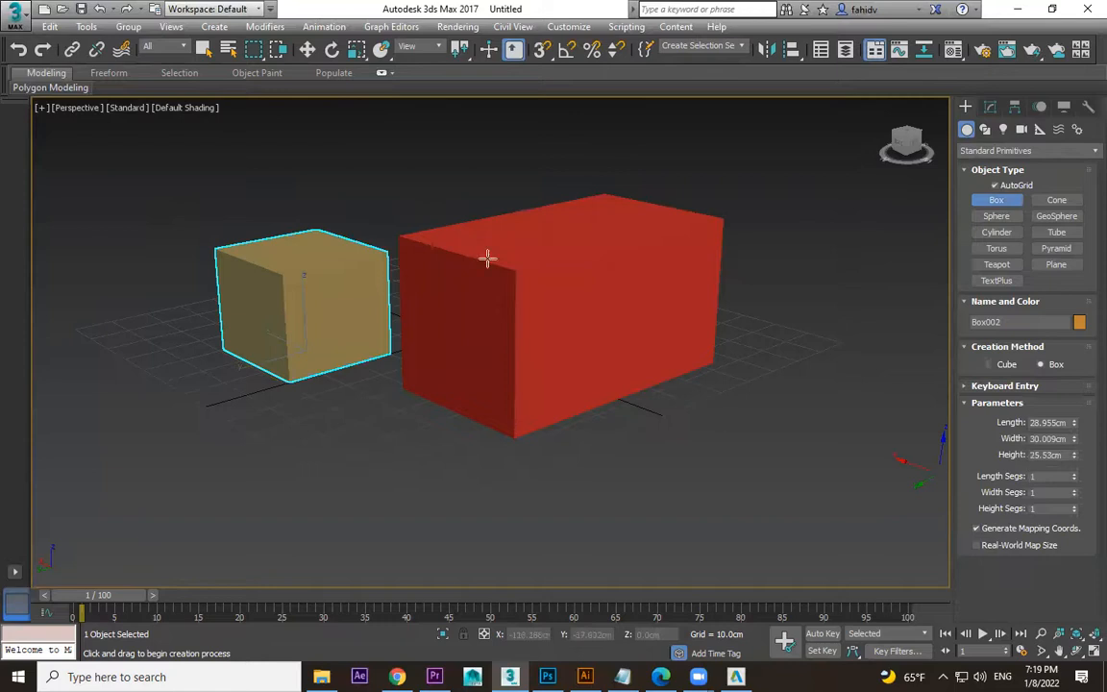
{"action": "key", "text": "w"}
{"action": "left_click", "coordinate": [827, 293]}
- Resize the large red box to about 57.8 cm length, 42.5 cm width and 38.3 cm height
{"action": "left_click", "coordinate": [475, 352]}
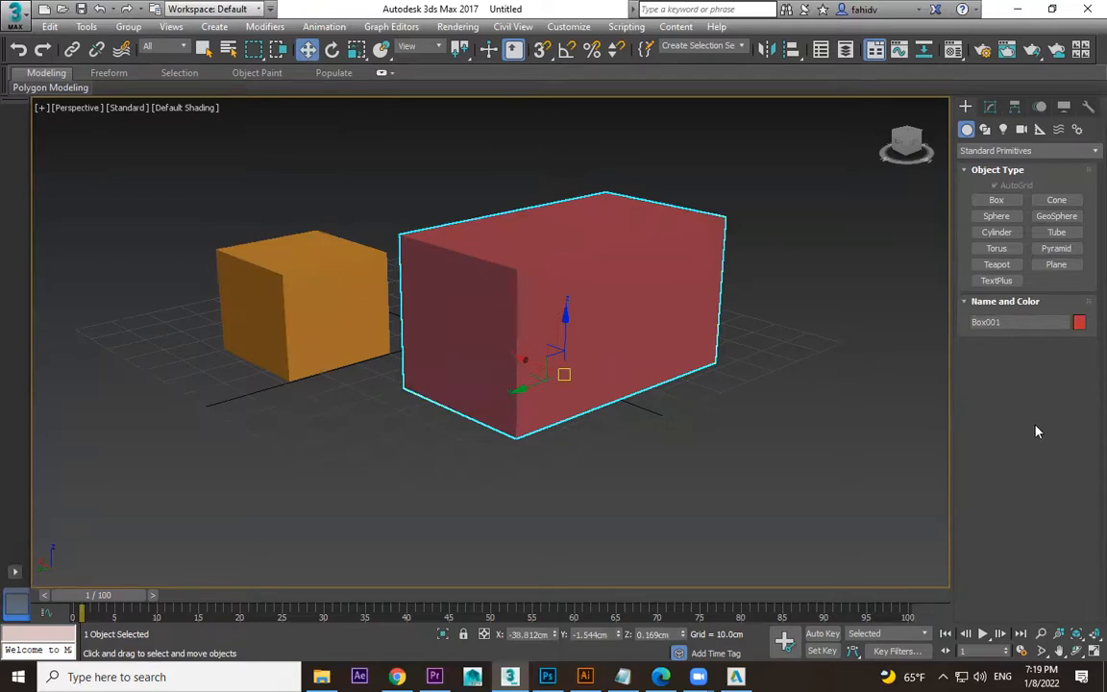
{"action": "left_click", "coordinate": [992, 109]}
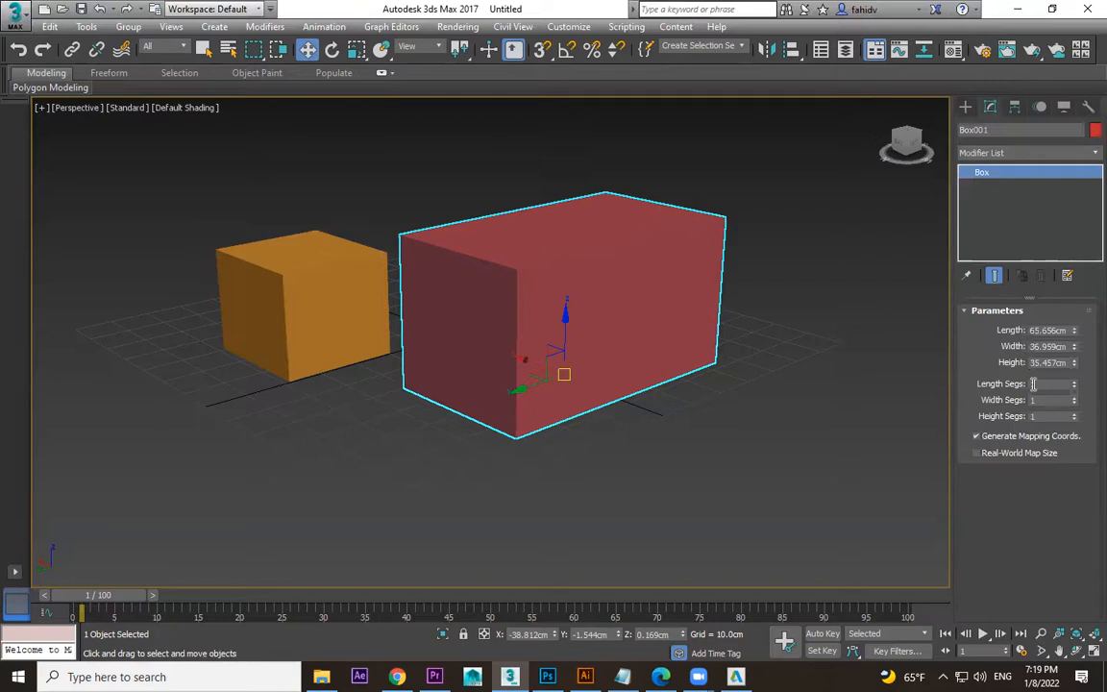
{"action": "mouse_move", "coordinate": [1074, 333]}
{"action": "left_mouse_down"}
{"action": "mouse_move", "coordinate": [1076, 323]}
{"action": "mouse_move", "coordinate": [1078, 377]}
{"action": "mouse_move", "coordinate": [1089, 332]}
{"action": "left_mouse_up"}
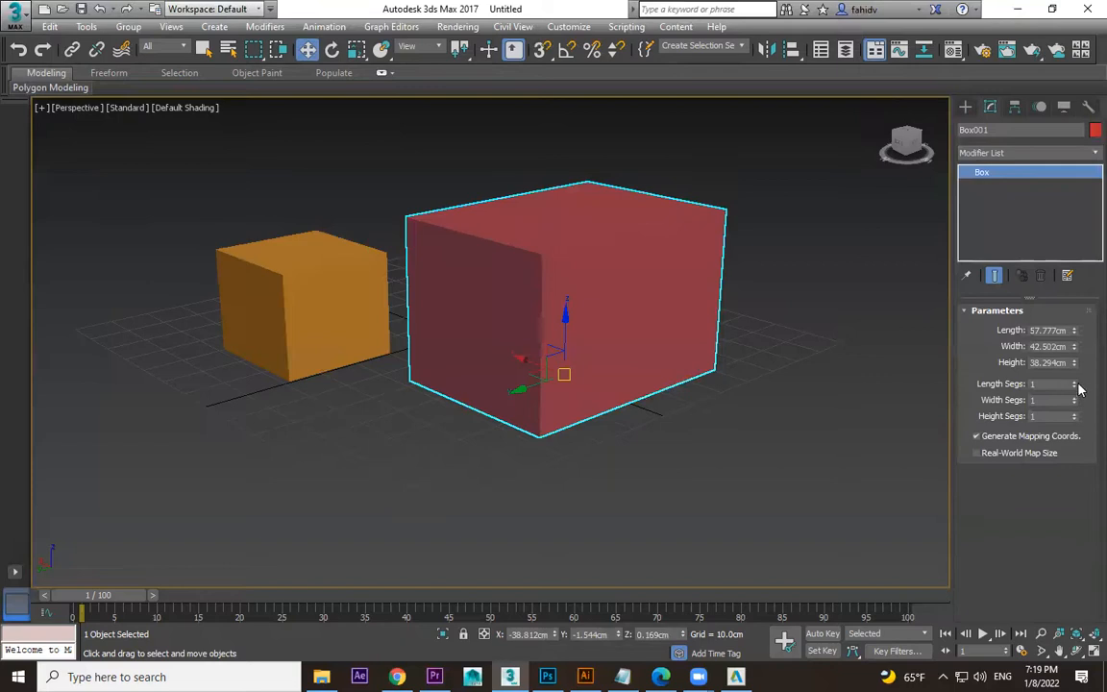
- Preview the viewport in wireframe, return it to shaded display and turn on edged faces
{"action": "left_click_drag", "start_coordinate": [1072, 376], "coordinate": [1076, 364]}
{"action": "key", "text": "F3"}
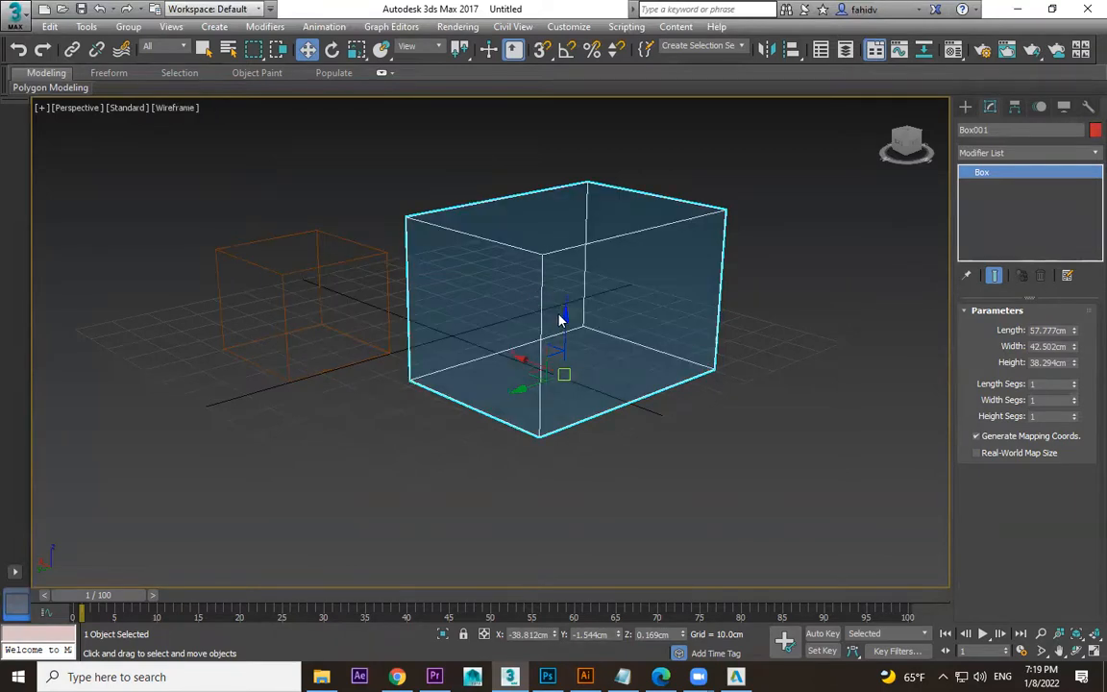
{"action": "key", "text": "F3"}
{"action": "key", "text": "F4"}
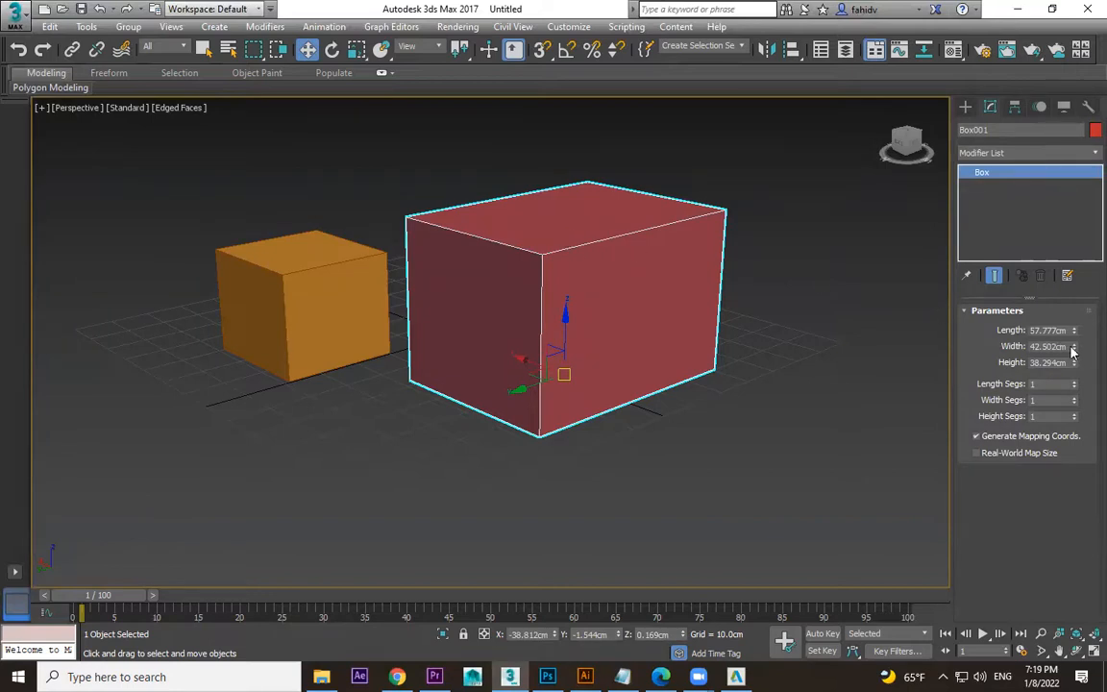
- Set the red box to 5 length, 6 width and 7 height segments and inspect the resulting grid up close
{"action": "left_click_drag", "start_coordinate": [1075, 384], "coordinate": [1077, 415]}
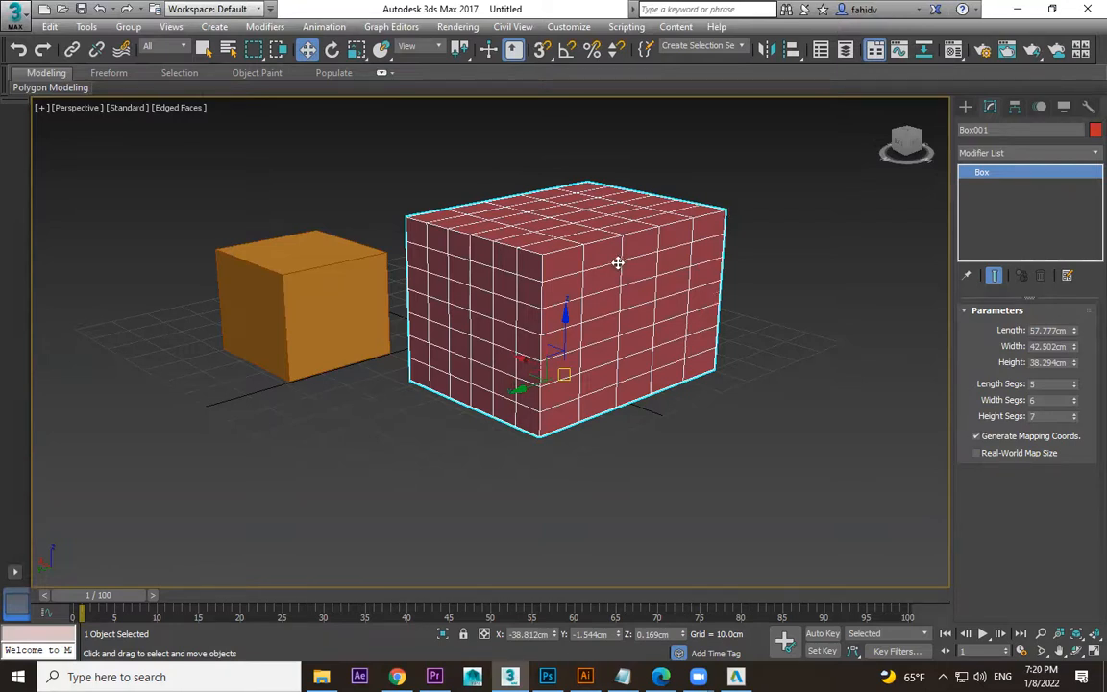
{"action": "scroll", "coordinate": [617, 262], "scroll_direction": "up", "scroll_amount": 5}
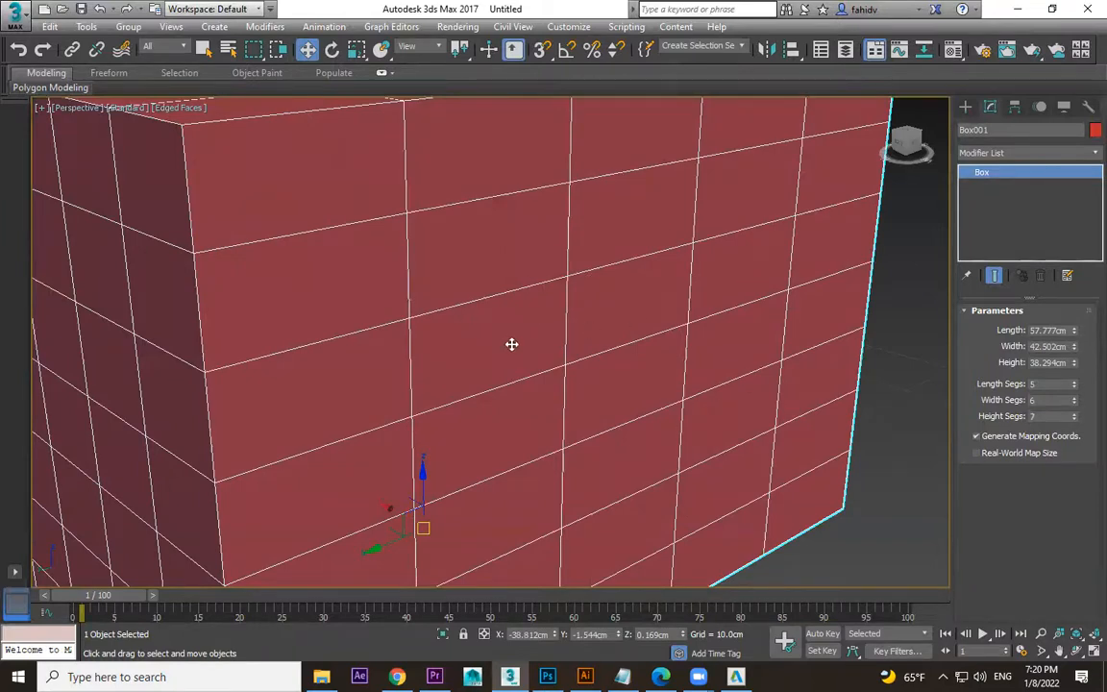
{"action": "scroll", "coordinate": [548, 290], "scroll_direction": "down", "scroll_amount": 5}
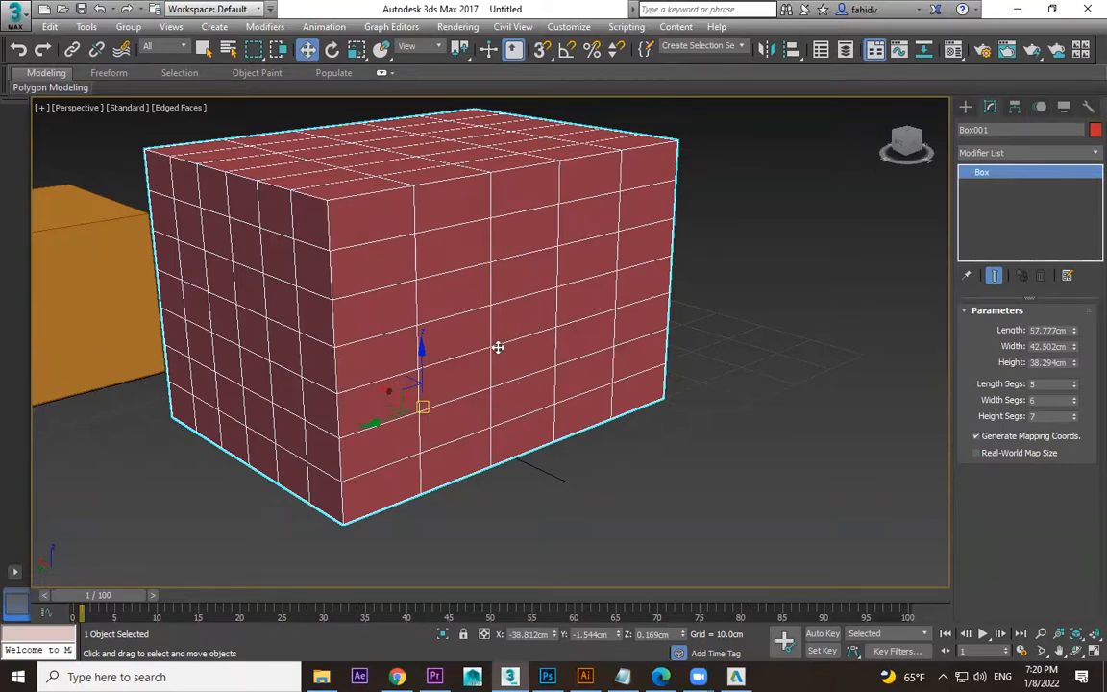
{"action": "scroll", "coordinate": [502, 345], "scroll_direction": "down", "scroll_amount": 3}
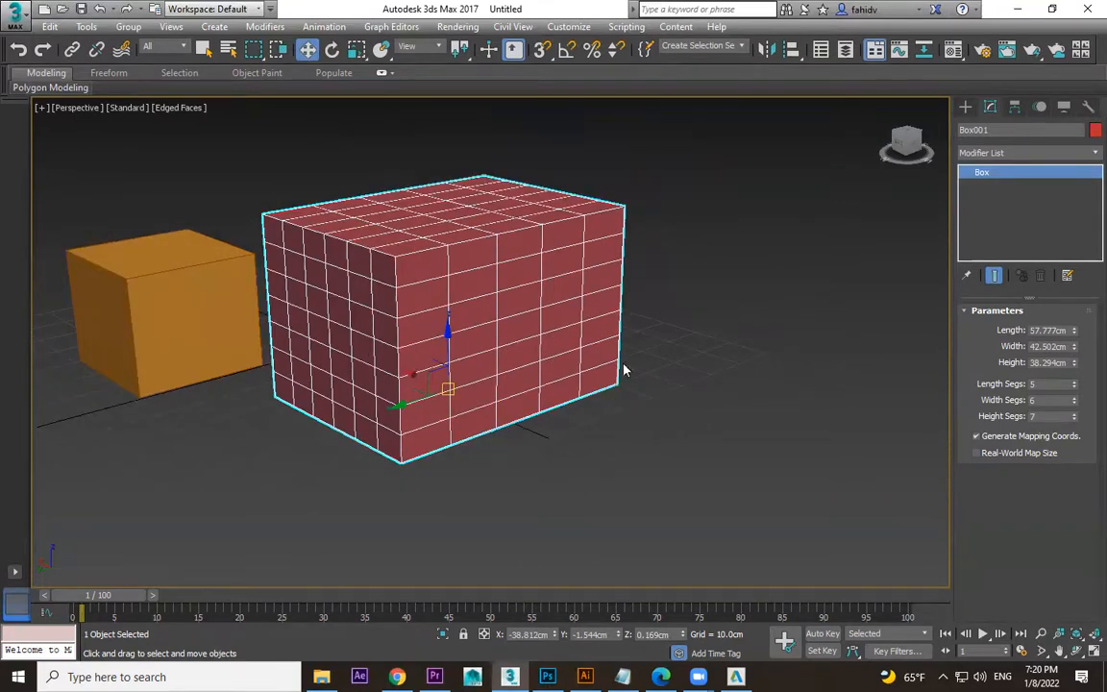
- Delete the red box and the orange box from the scene
{"action": "key", "text": "Delete"}
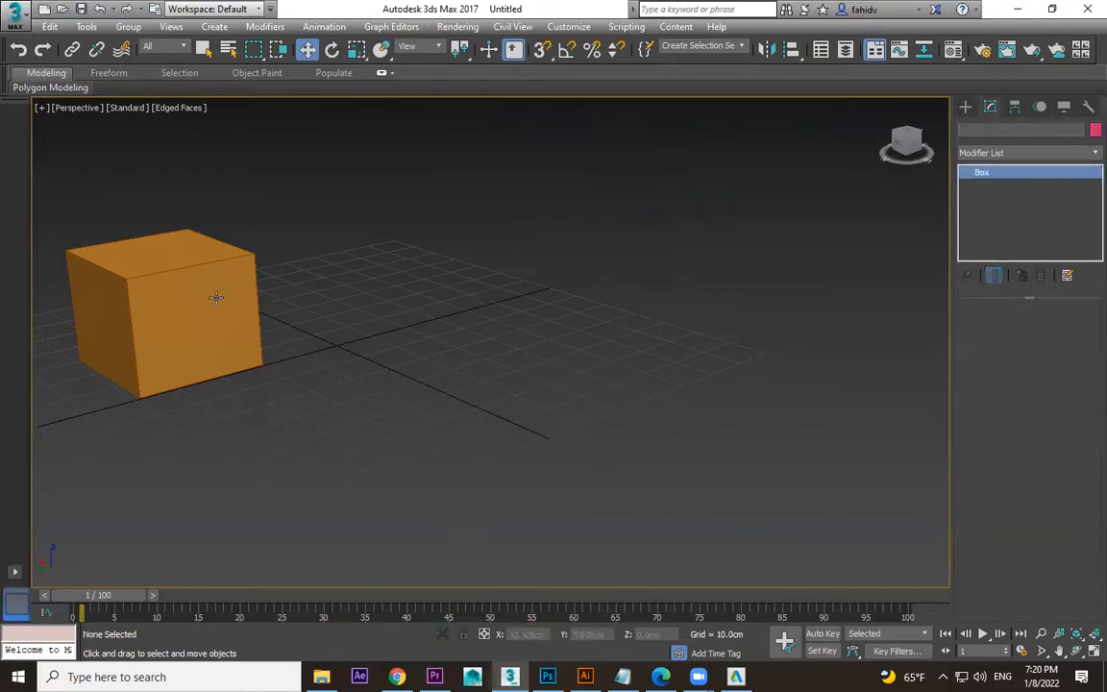
{"action": "left_click", "coordinate": [216, 298]}
{"action": "key", "text": "Delete"}
- Create a pointed cone with a base radius of about 16.8 cm and a height of about 42 cm
{"action": "left_click", "coordinate": [967, 106]}
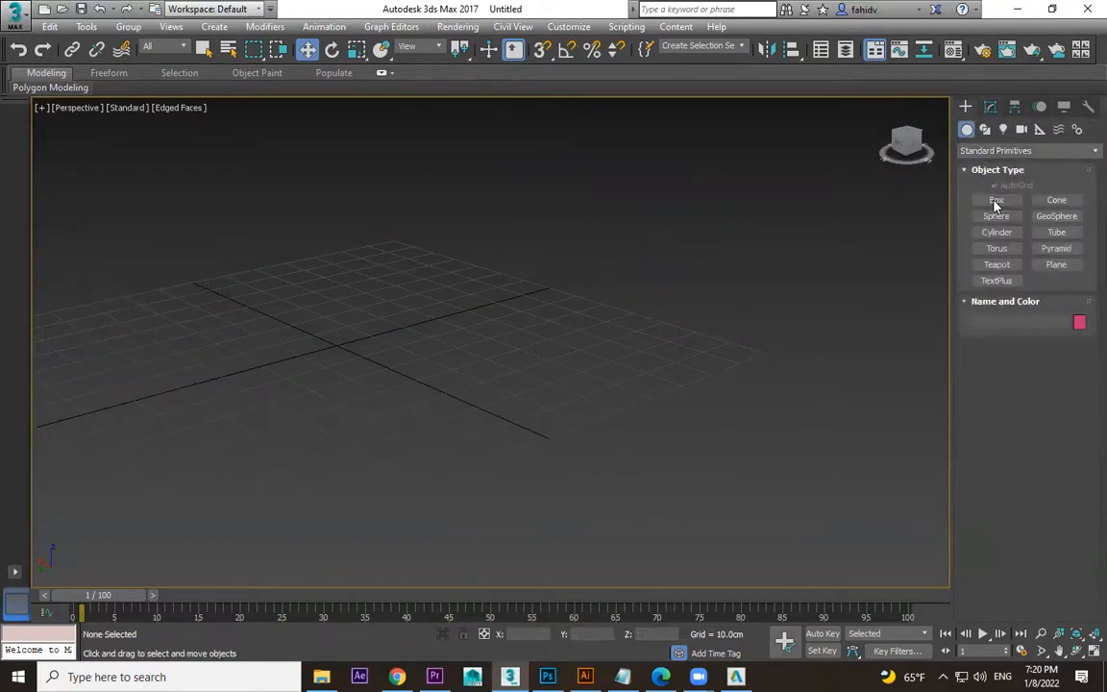
{"action": "left_click", "coordinate": [1056, 200]}
{"action": "left_click_drag", "start_coordinate": [354, 334], "coordinate": [376, 359]}
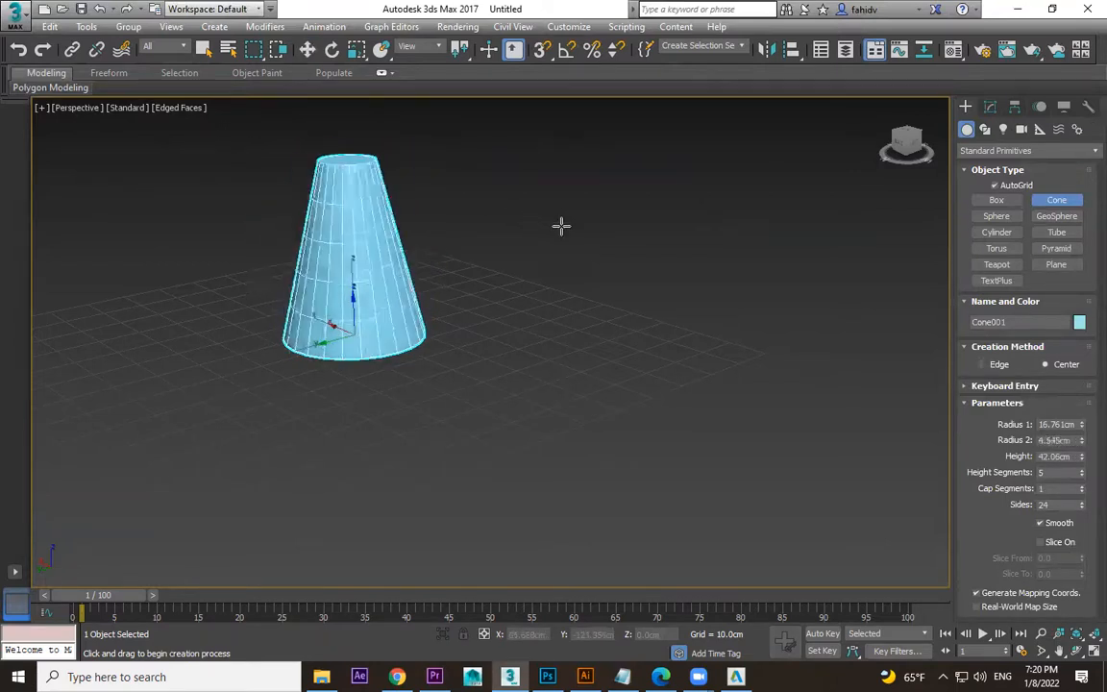
{"action": "left_click", "coordinate": [684, 247]}
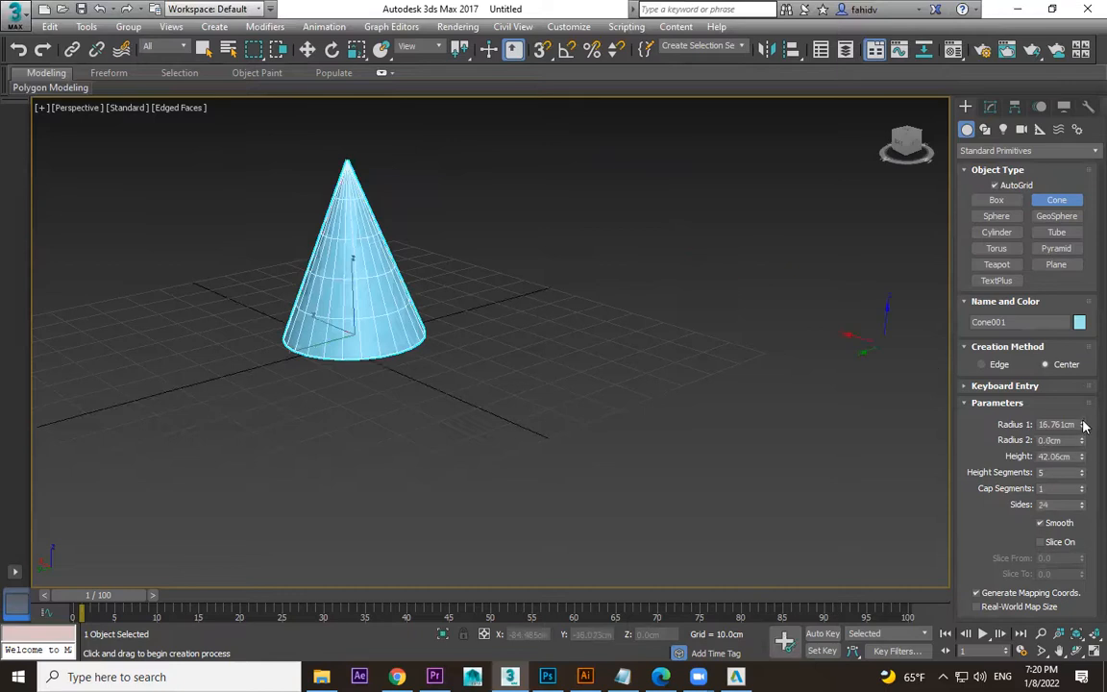
- Adjust the cone to about 13.2 cm base radius, 29.4 cm height and 37 height segments
{"action": "left_click_drag", "start_coordinate": [1085, 427], "coordinate": [574, 445]}
{"action": "left_click_drag", "start_coordinate": [1085, 459], "coordinate": [28, 500]}
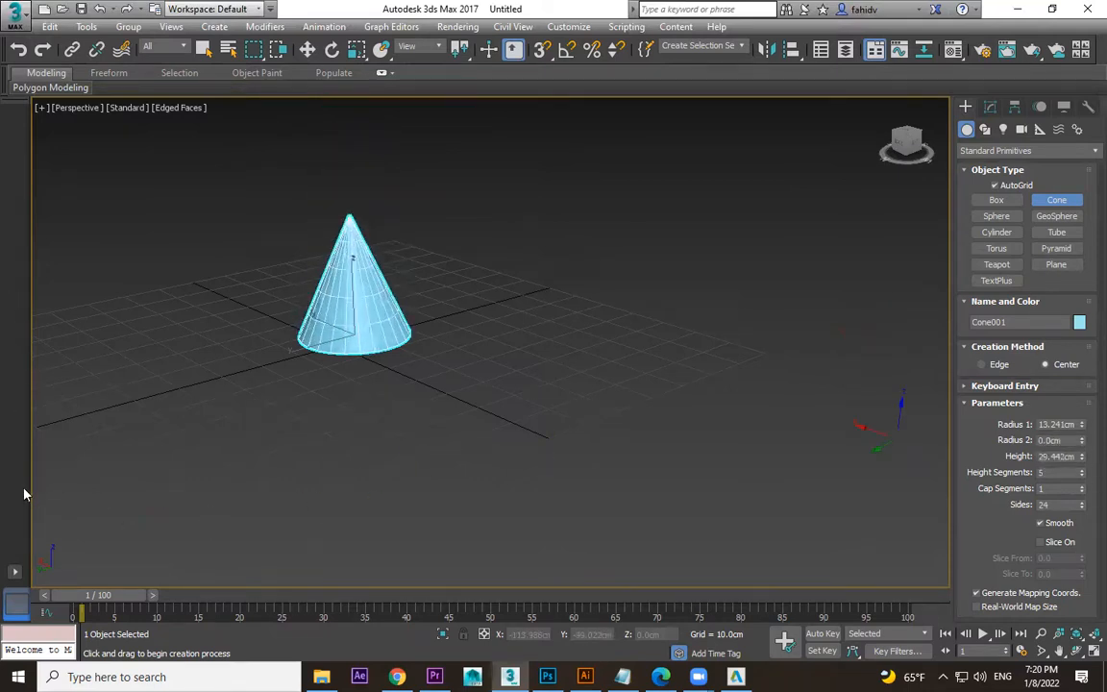
{"action": "left_click_drag", "start_coordinate": [1082, 476], "coordinate": [820, 544]}
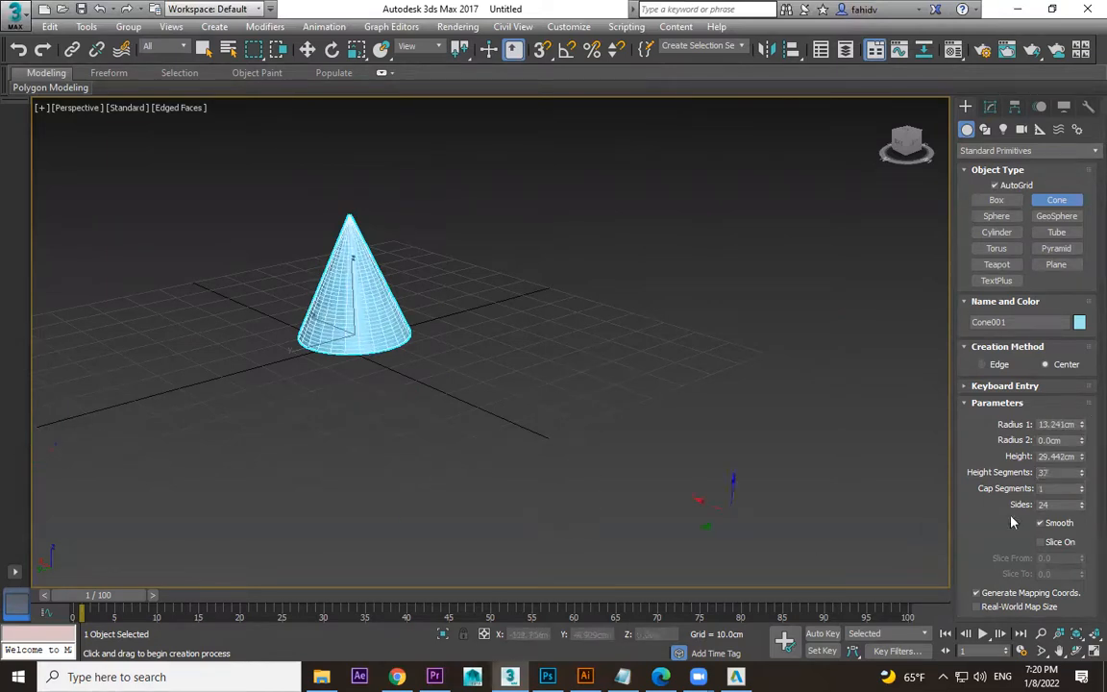
- Try changing the cap segments on the cone's underside and undo the change
{"action": "scroll", "coordinate": [153, 351], "scroll_direction": "up", "scroll_amount": 4}
{"action": "middle_click_drag", "start_coordinate": [631, 403], "coordinate": [631, 285], "text": "alt"}
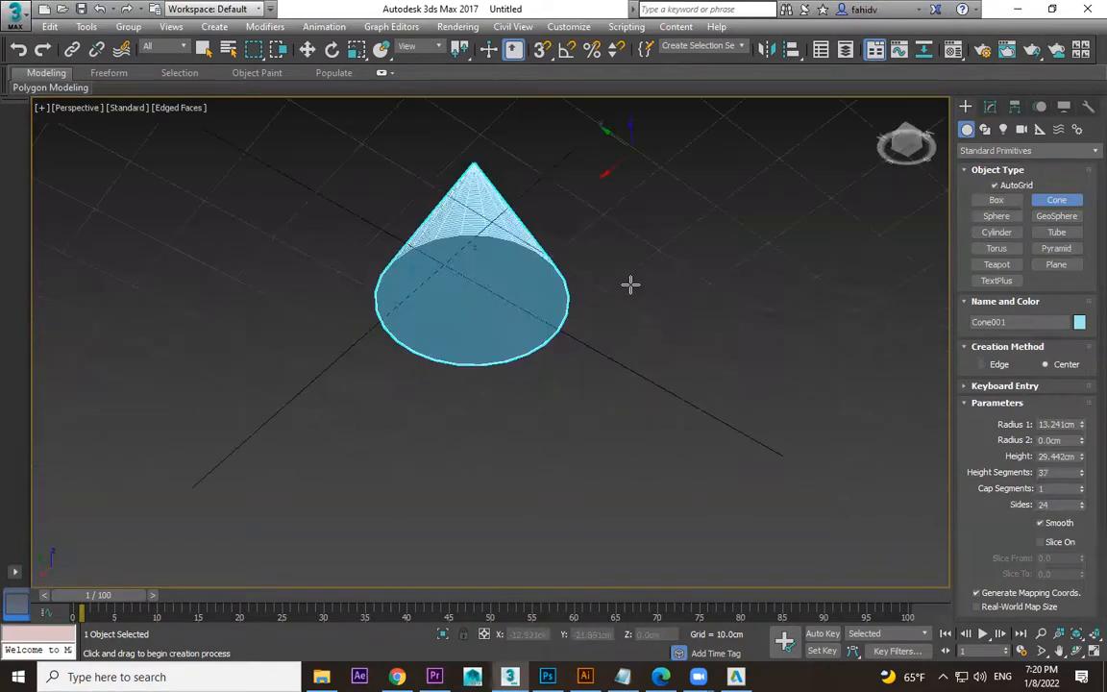
{"action": "mouse_move", "coordinate": [1083, 489]}
{"action": "left_mouse_down"}
{"action": "mouse_move", "coordinate": [1080, 467]}
{"action": "mouse_move", "coordinate": [1084, 479]}
{"action": "left_mouse_up"}
{"action": "key", "text": "ctrl+z"}
{"action": "middle_click_drag", "start_coordinate": [600, 380], "coordinate": [670, 485], "text": "alt"}
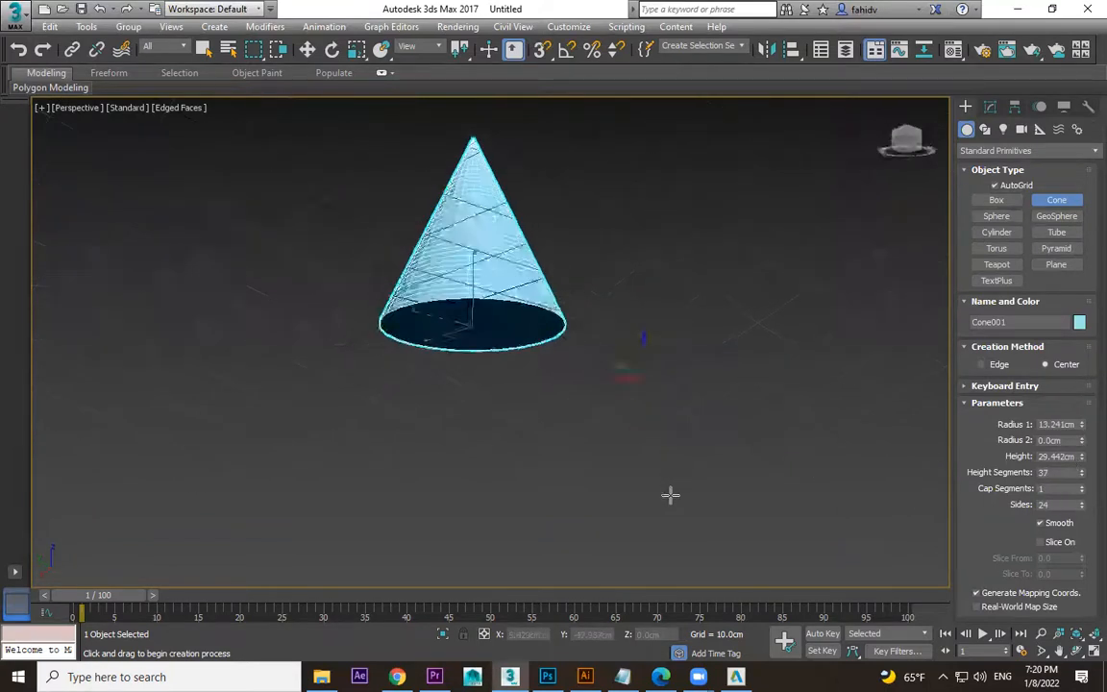
- Reduce the cone to 9 sides and 1 height segment, and raise it to 62 sides, 20 height segments and 18 cap segments
{"action": "mouse_move", "coordinate": [1083, 508]}
{"action": "left_mouse_down"}
{"action": "mouse_move", "coordinate": [1083, 557]}
{"action": "mouse_move", "coordinate": [1084, 473]}
{"action": "mouse_move", "coordinate": [1083, 509]}
{"action": "left_mouse_up"}
{"action": "middle_click_drag", "start_coordinate": [589, 415], "coordinate": [759, 434], "text": "alt"}
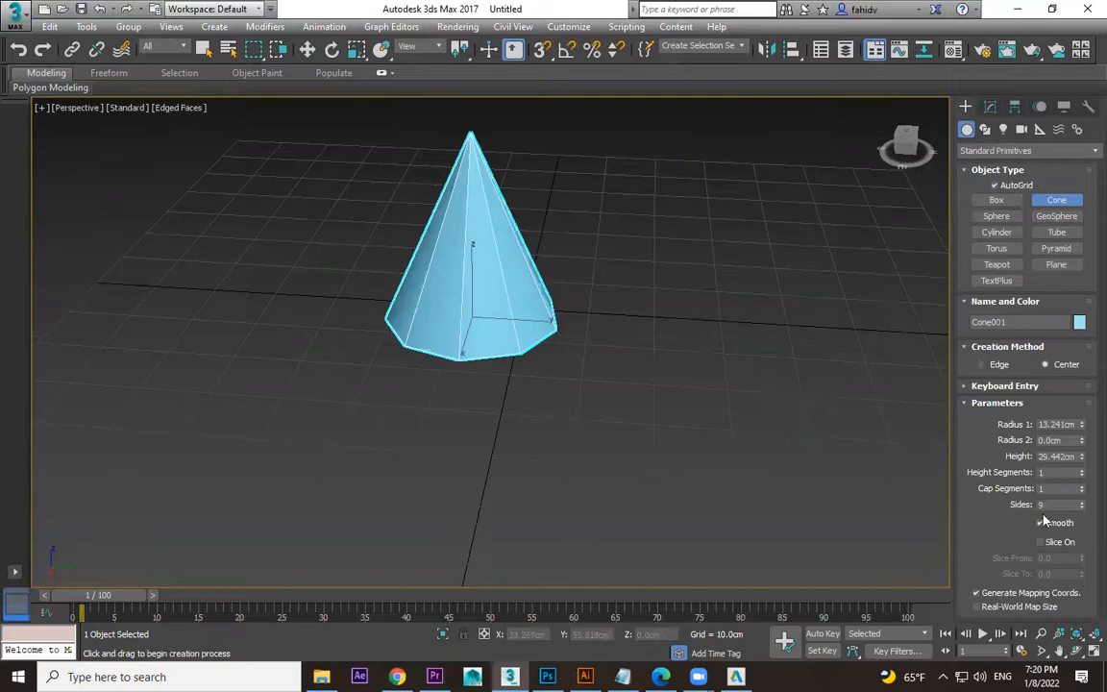
{"action": "left_click_drag", "start_coordinate": [1083, 507], "coordinate": [1081, 471]}
{"action": "left_click_drag", "start_coordinate": [1083, 472], "coordinate": [1082, 435]}
{"action": "middle_click_drag", "start_coordinate": [815, 456], "coordinate": [776, 415], "text": "alt"}
- Enable slicing on the cone and set the slice start to 126.5, and afterwards to 235.5
{"action": "left_click", "coordinate": [1060, 544]}
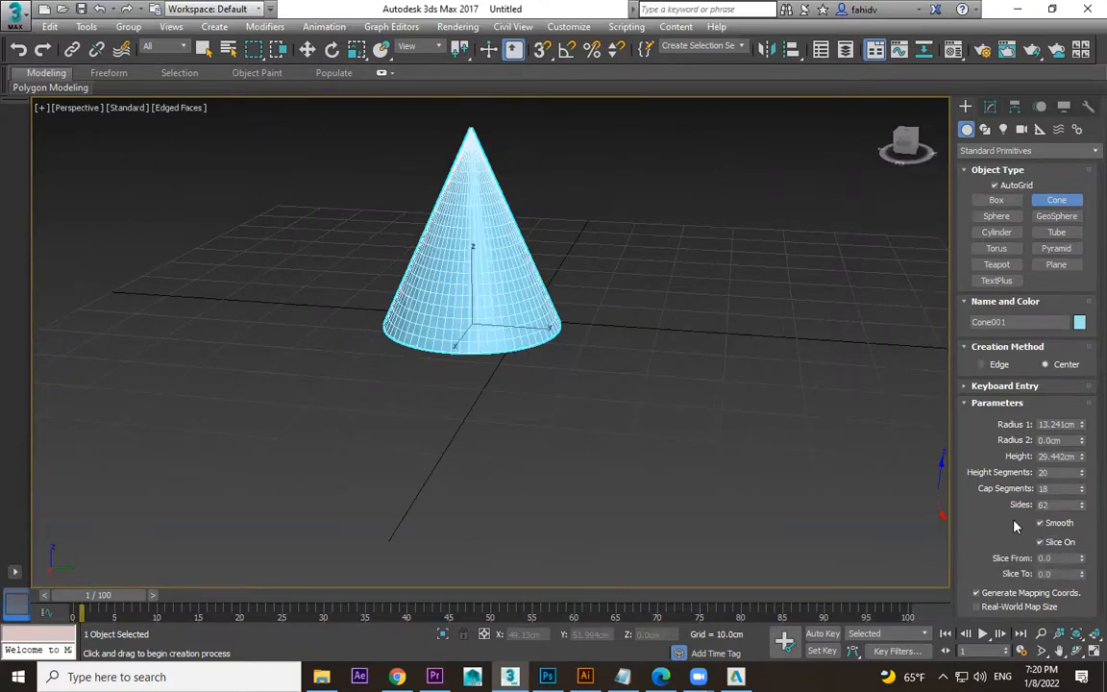
{"action": "left_click_drag", "start_coordinate": [1083, 560], "coordinate": [3, 365]}
{"action": "middle_click_drag", "start_coordinate": [121, 414], "coordinate": [477, 373], "text": "alt"}
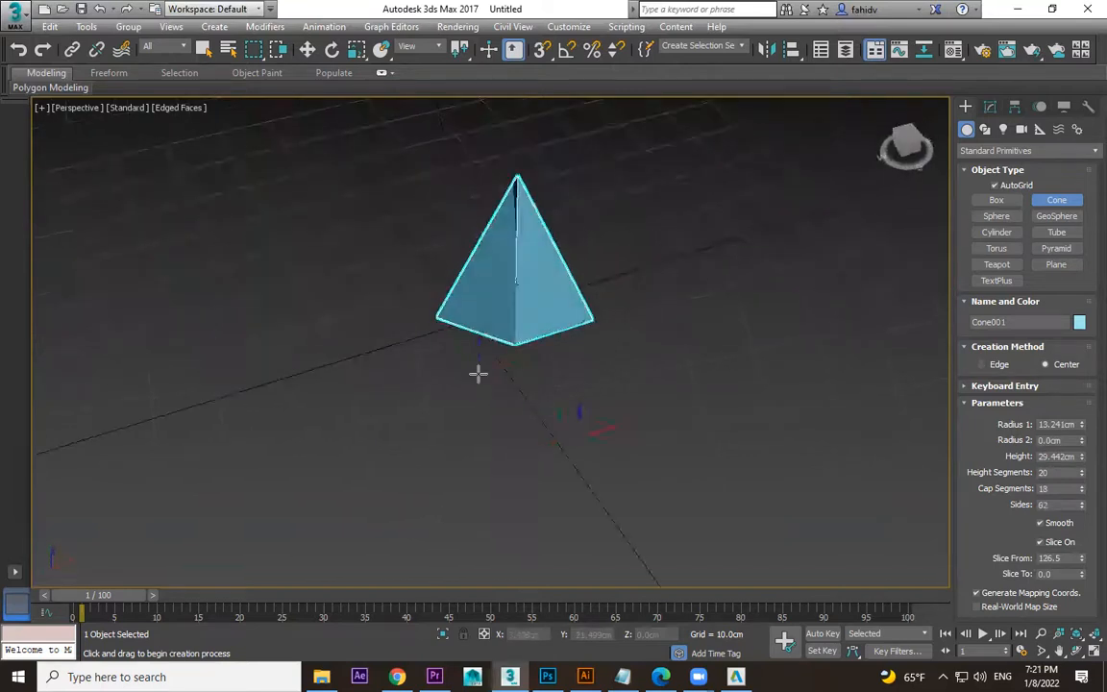
{"action": "left_click_drag", "start_coordinate": [1084, 562], "coordinate": [3, 329]}
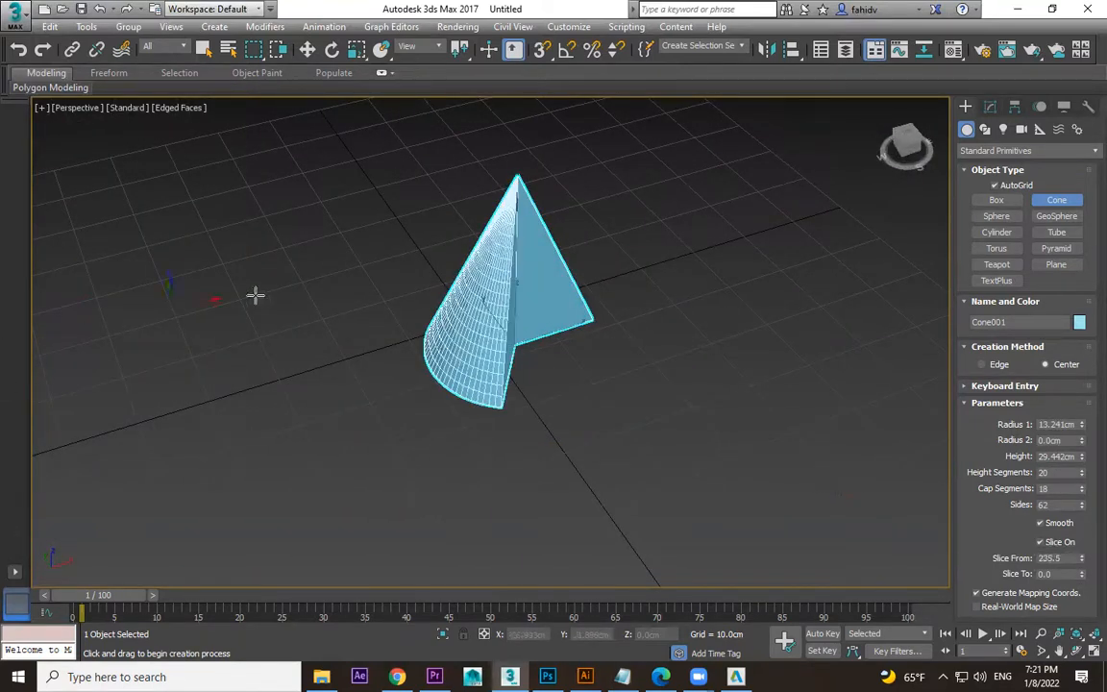
- Delete the cone and create a sphere with a radius of about 18.6 cm in its place
{"action": "key", "text": "Delete"}
{"action": "left_click", "coordinate": [997, 216]}
{"action": "left_click_drag", "start_coordinate": [477, 327], "coordinate": [552, 452]}
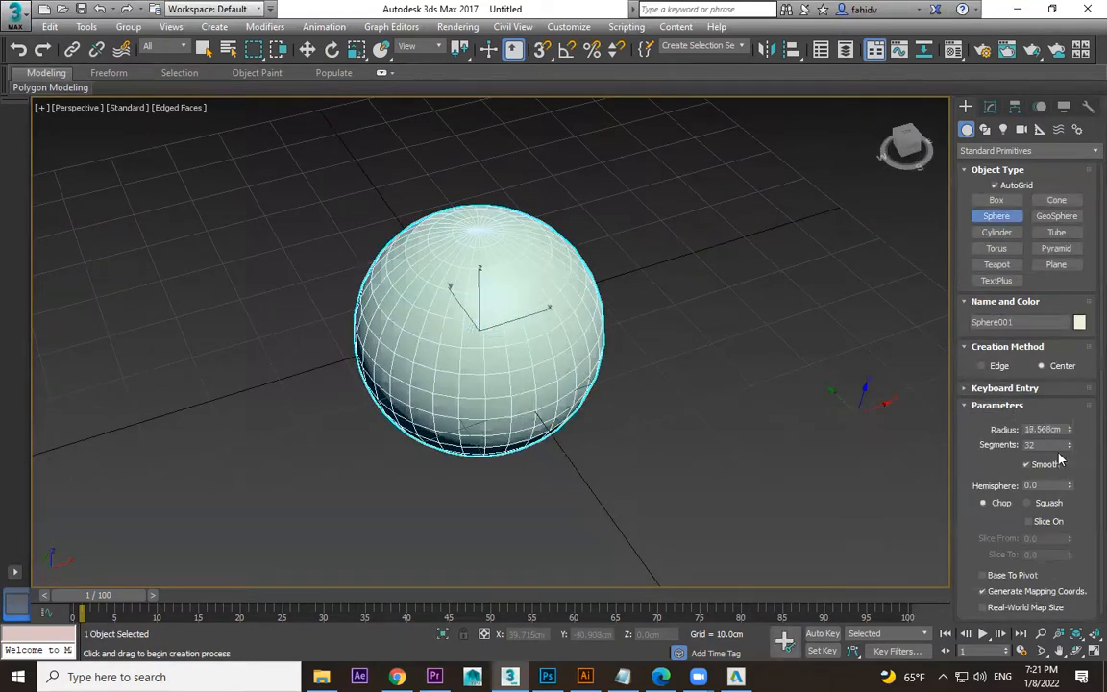
{"action": "left_click_drag", "start_coordinate": [976, 421], "coordinate": [980, 399]}
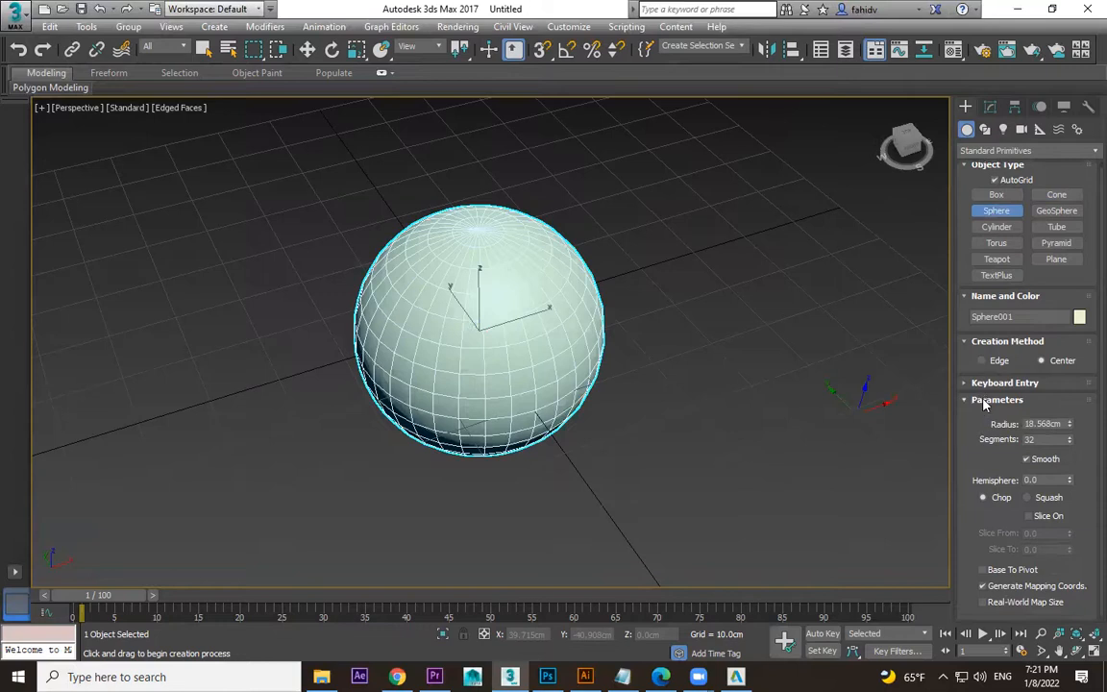
- Set the sphere's radius to 19.125 cm and turn off its smoothing
{"action": "left_click_drag", "start_coordinate": [1070, 424], "coordinate": [1069, 454]}
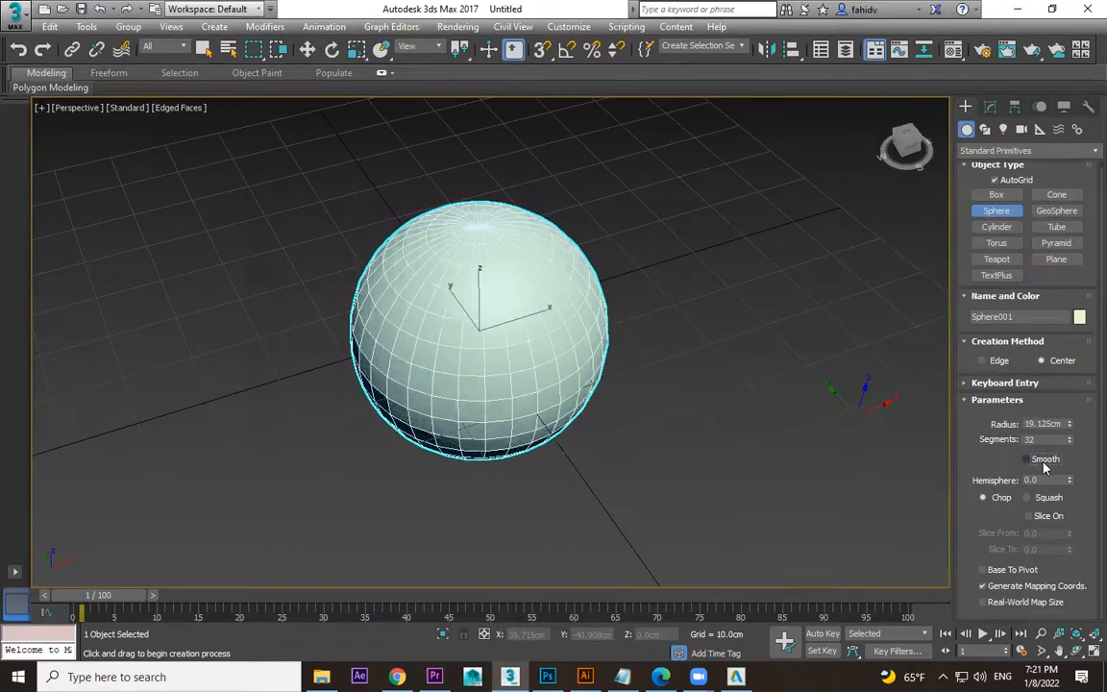
{"action": "scroll", "coordinate": [582, 405], "scroll_direction": "up", "scroll_amount": 3}
{"action": "middle_click_drag", "start_coordinate": [581, 404], "coordinate": [489, 326], "text": "alt"}
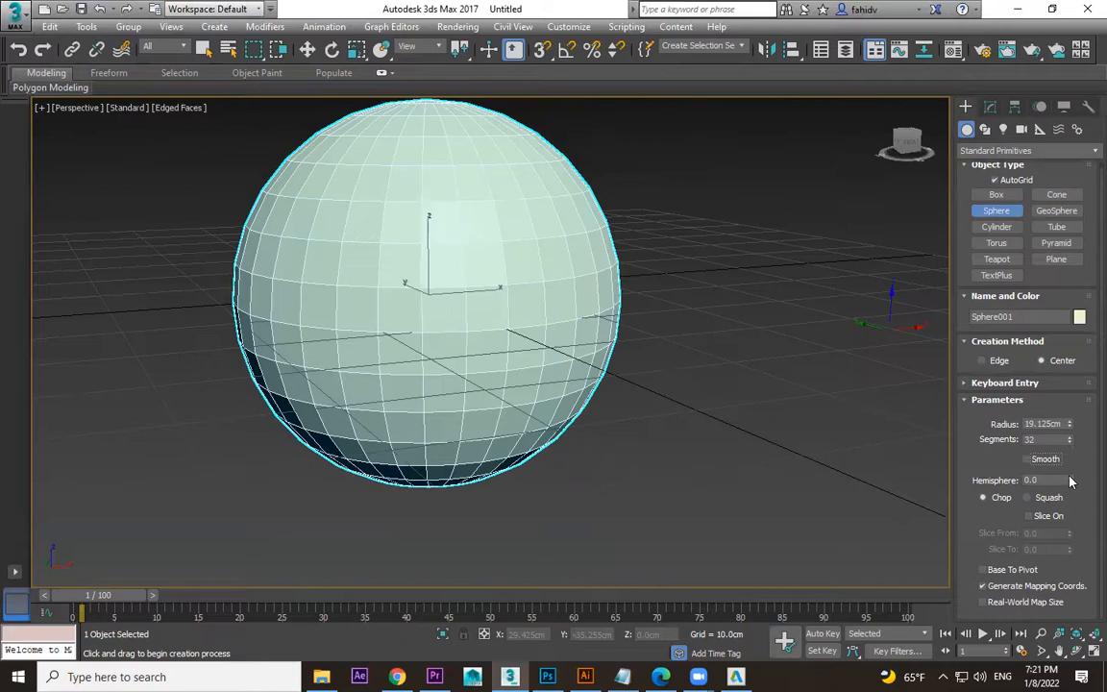
- Turn the sphere's smoothing back on, try the Squash option, and cut it in Chop mode with a hemisphere value of 0.26
{"action": "left_click_drag", "start_coordinate": [1072, 461], "coordinate": [1075, 391]}
{"action": "middle_click_drag", "start_coordinate": [777, 399], "coordinate": [779, 371], "text": "alt"}
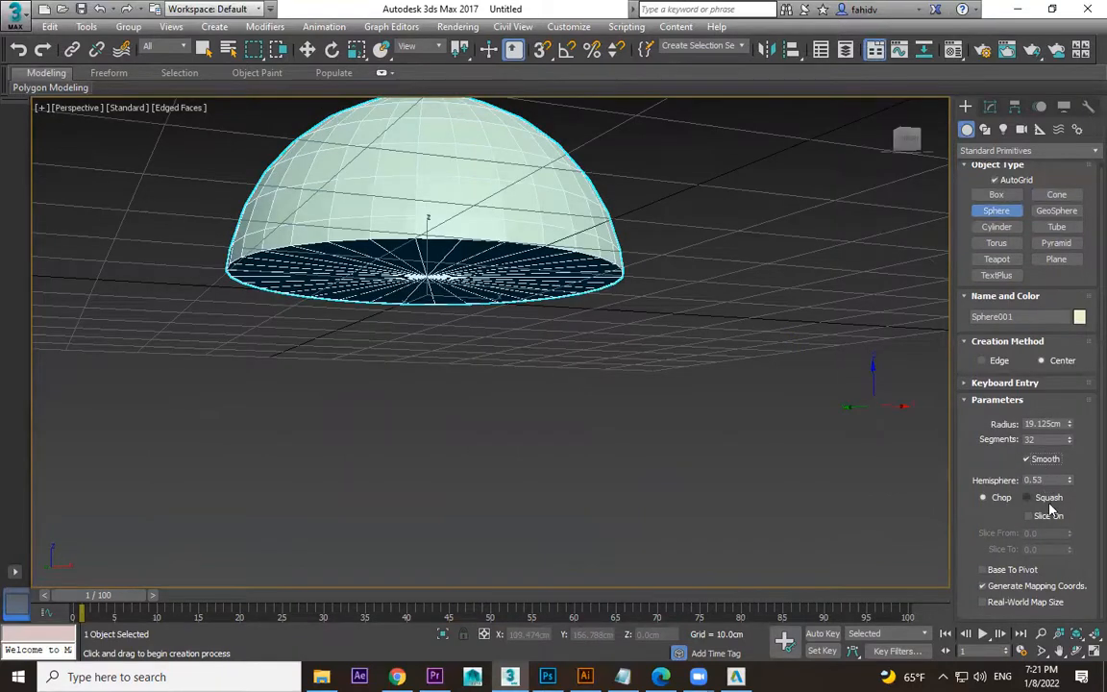
{"action": "left_click_drag", "start_coordinate": [1070, 481], "coordinate": [1095, 459]}
{"action": "left_click", "coordinate": [1001, 499]}
{"action": "left_click_drag", "start_coordinate": [1070, 480], "coordinate": [1070, 515]}
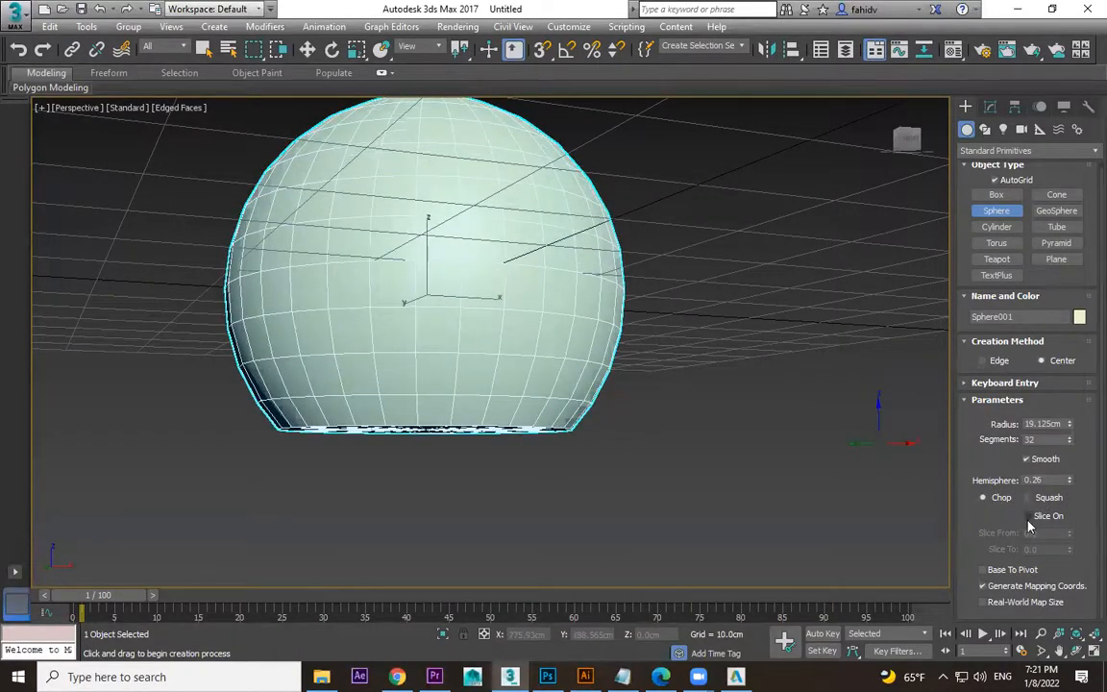
{"action": "middle_click_drag", "start_coordinate": [656, 444], "coordinate": [899, 447], "text": "alt"}
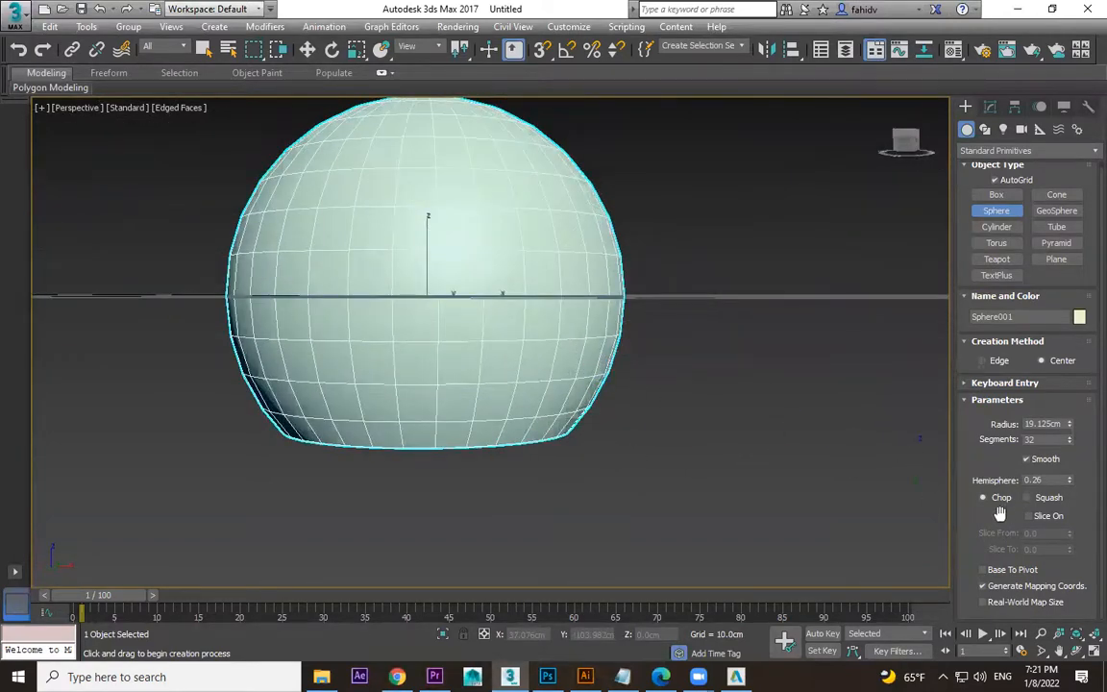
- Enable slicing on the sphere, with the slice running from 153 to 38
{"action": "left_click", "coordinate": [1028, 517]}
{"action": "left_click_drag", "start_coordinate": [1070, 534], "coordinate": [1070, 452]}
{"action": "middle_click_drag", "start_coordinate": [756, 381], "coordinate": [763, 439], "text": "alt"}
{"action": "left_click_drag", "start_coordinate": [1070, 551], "coordinate": [1077, 510]}
{"action": "left_click_drag", "start_coordinate": [987, 411], "coordinate": [991, 571]}
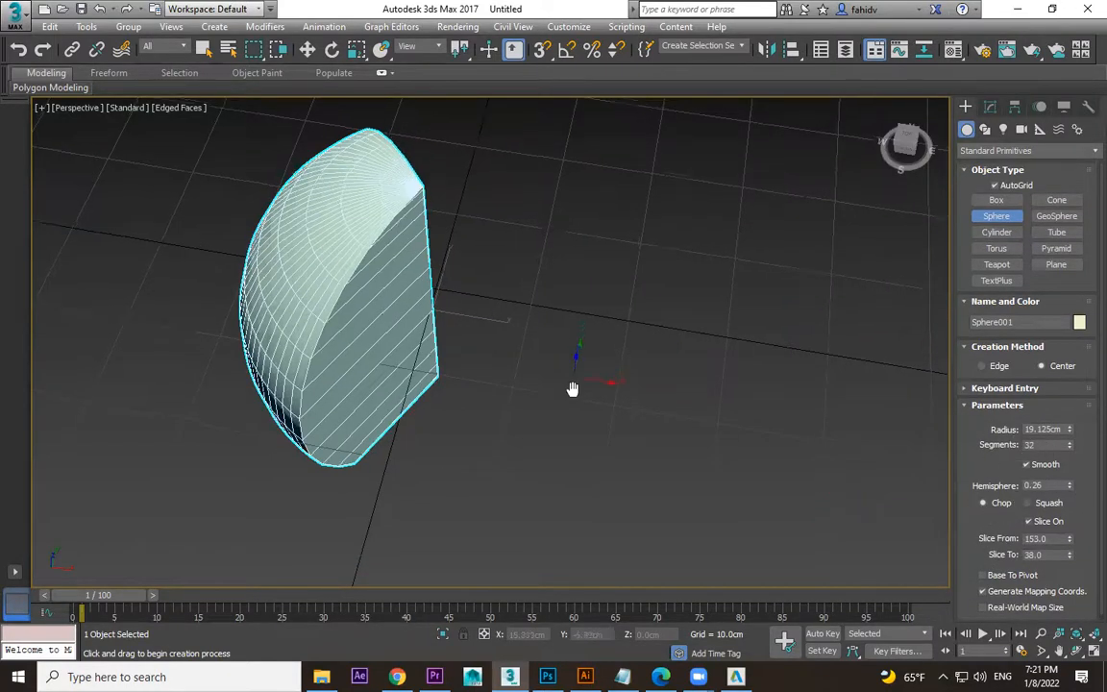
- Delete the sliced sphere and create a new full sphere with a radius of about 17.5 cm
{"action": "key", "text": "Delete"}
{"action": "left_click_drag", "start_coordinate": [581, 323], "coordinate": [701, 450]}
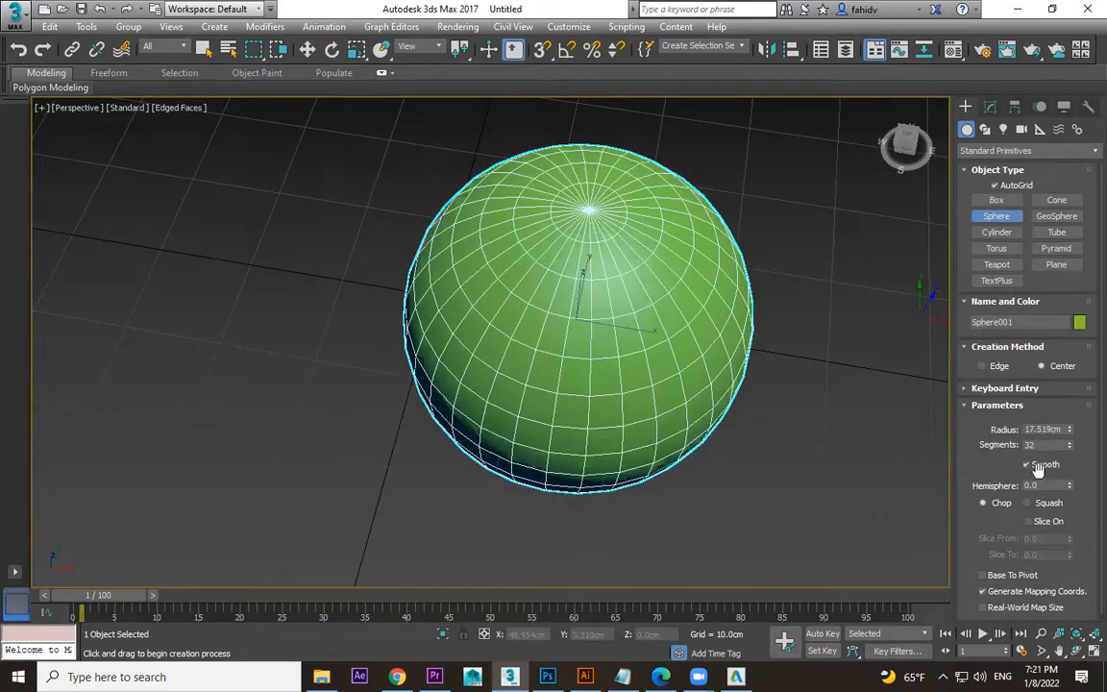
- Delete the sphere and create a teapot with a radius of about 15.4 cm near the grid's centre
{"action": "key", "text": "Delete"}
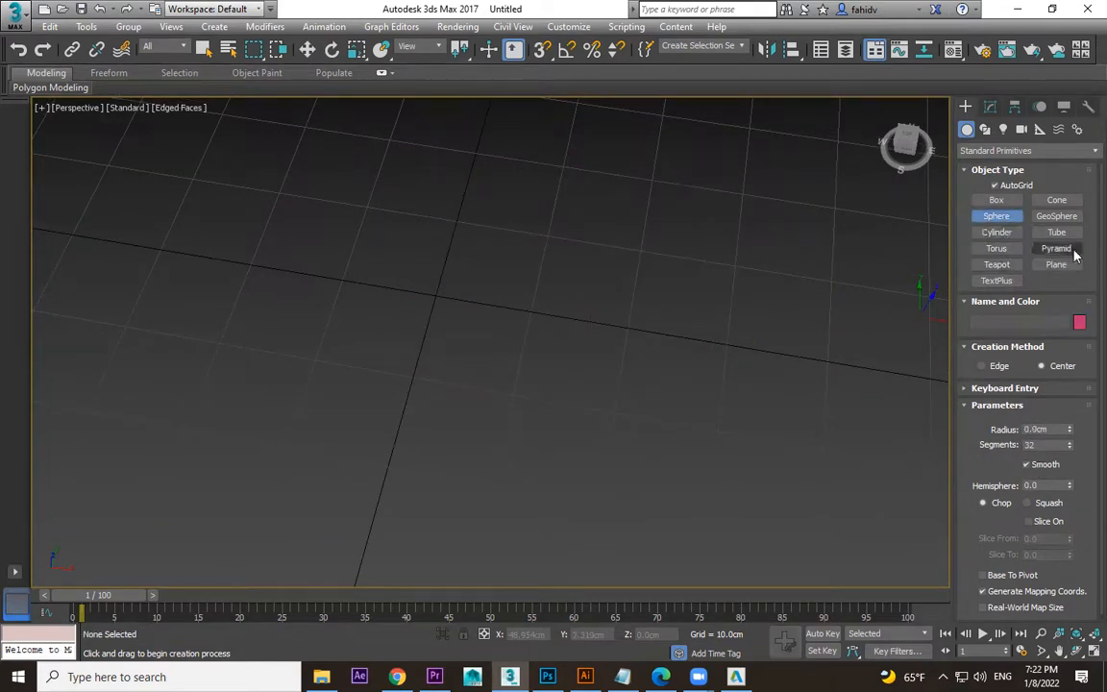
{"action": "left_click", "coordinate": [997, 265]}
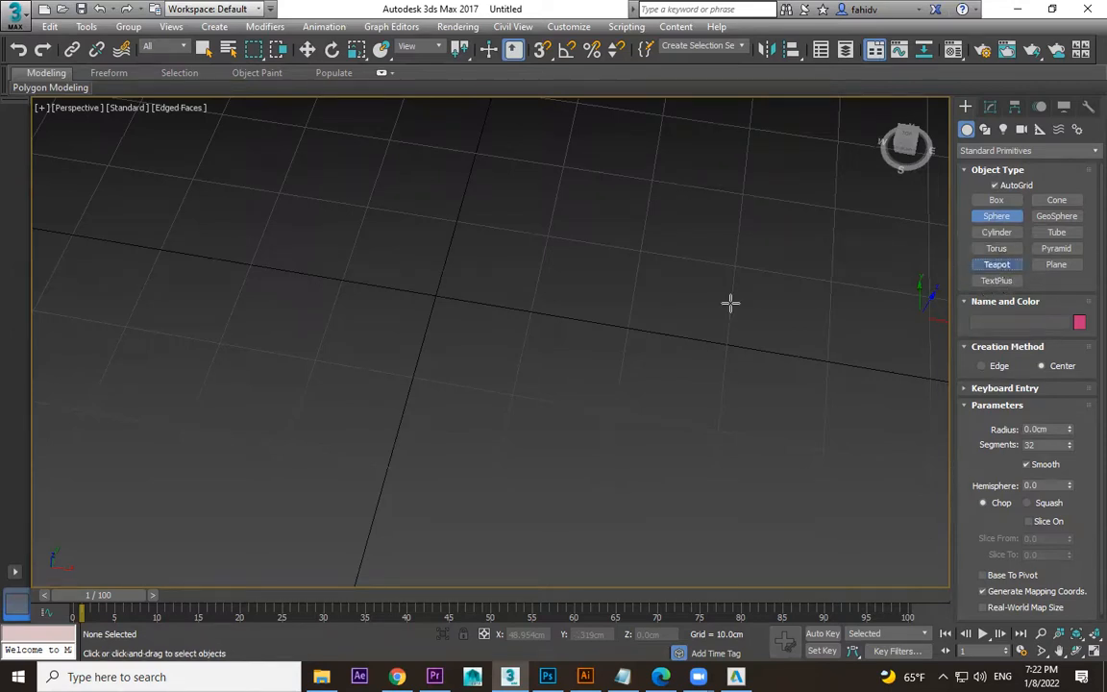
{"action": "left_click_drag", "start_coordinate": [435, 325], "coordinate": [716, 364]}
{"action": "middle_click_drag", "start_coordinate": [716, 364], "coordinate": [744, 360], "text": "alt"}
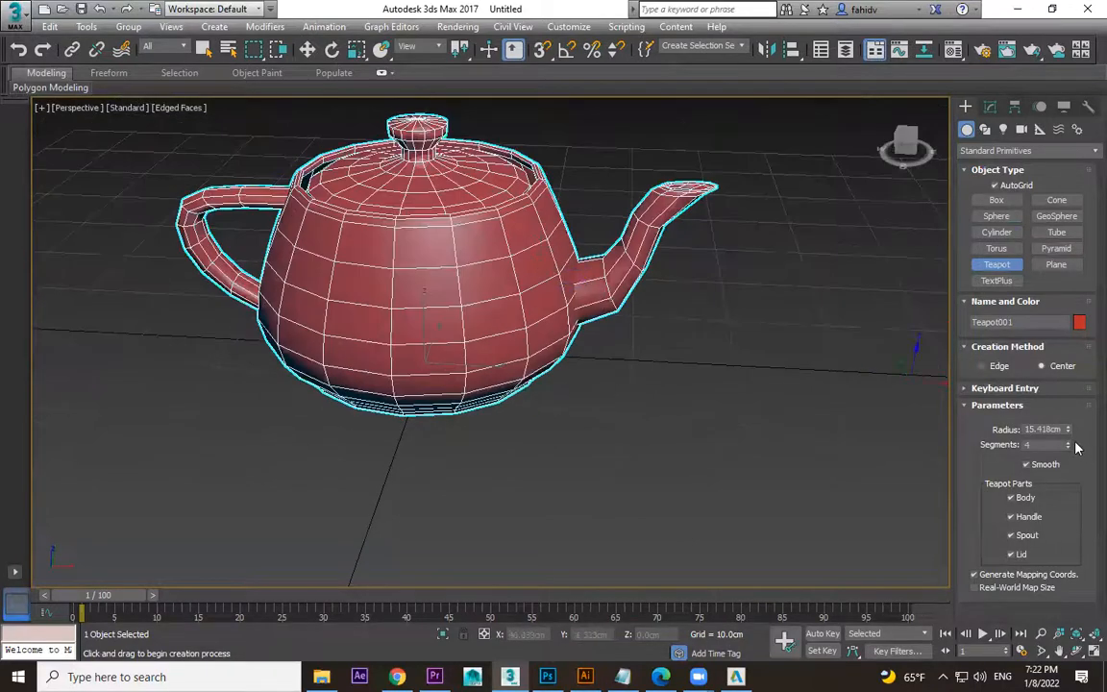
- Set the teapot's segments to 27 and turn off the edged-faces display
{"action": "left_click_drag", "start_coordinate": [1070, 447], "coordinate": [1070, 427]}
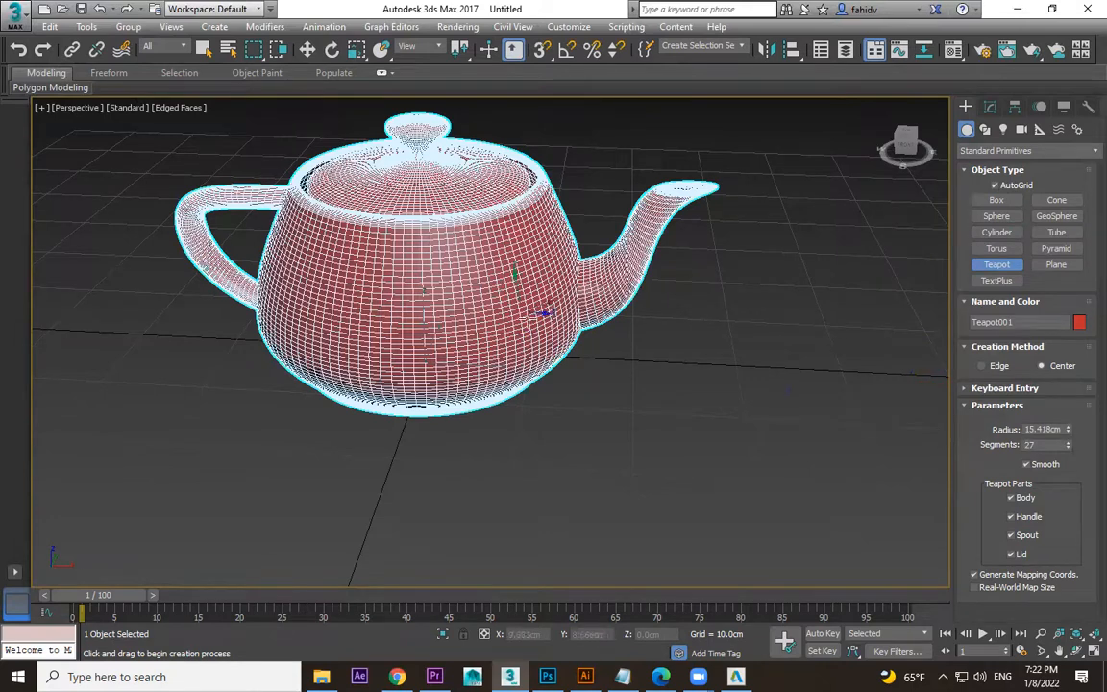
{"action": "key", "text": "F4"}
{"action": "middle_click_drag", "start_coordinate": [684, 497], "coordinate": [677, 513]}
- Open the teapot's parameters for modification and switch its body, handle, spout and lid off and on one after another
{"action": "key", "text": "w"}
{"action": "left_click", "coordinate": [686, 495]}
{"action": "left_click", "coordinate": [483, 314]}
{"action": "left_click", "coordinate": [990, 107]}
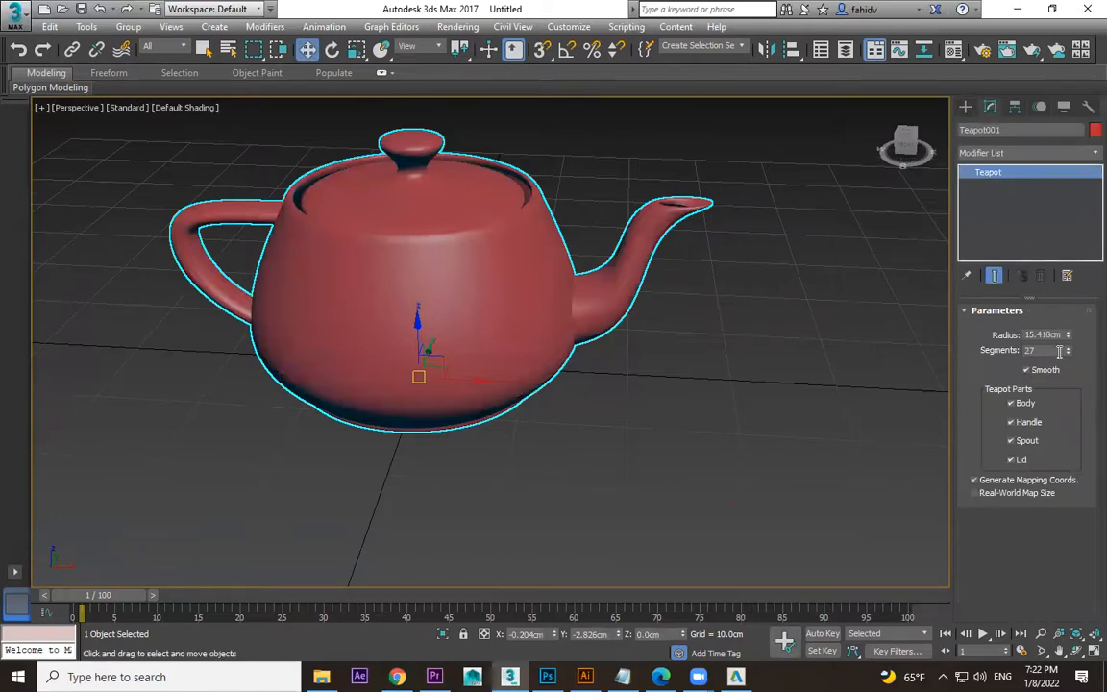
{"action": "left_click", "coordinate": [1011, 404]}
{"action": "left_click", "coordinate": [1025, 404]}
{"action": "left_click", "coordinate": [1027, 422]}
{"action": "left_click", "coordinate": [1027, 422]}
{"action": "left_click", "coordinate": [1027, 440]}
{"action": "left_click", "coordinate": [1027, 440]}
{"action": "left_click", "coordinate": [1021, 460]}
{"action": "left_click", "coordinate": [1021, 459]}
- Delete the teapot and create a torus knot from the extended primitives, with a radius of about 19.7 cm and a cross-section radius of about 7 cm
{"action": "middle_click_drag", "start_coordinate": [697, 348], "coordinate": [734, 373], "text": "alt"}
{"action": "key", "text": "Delete"}
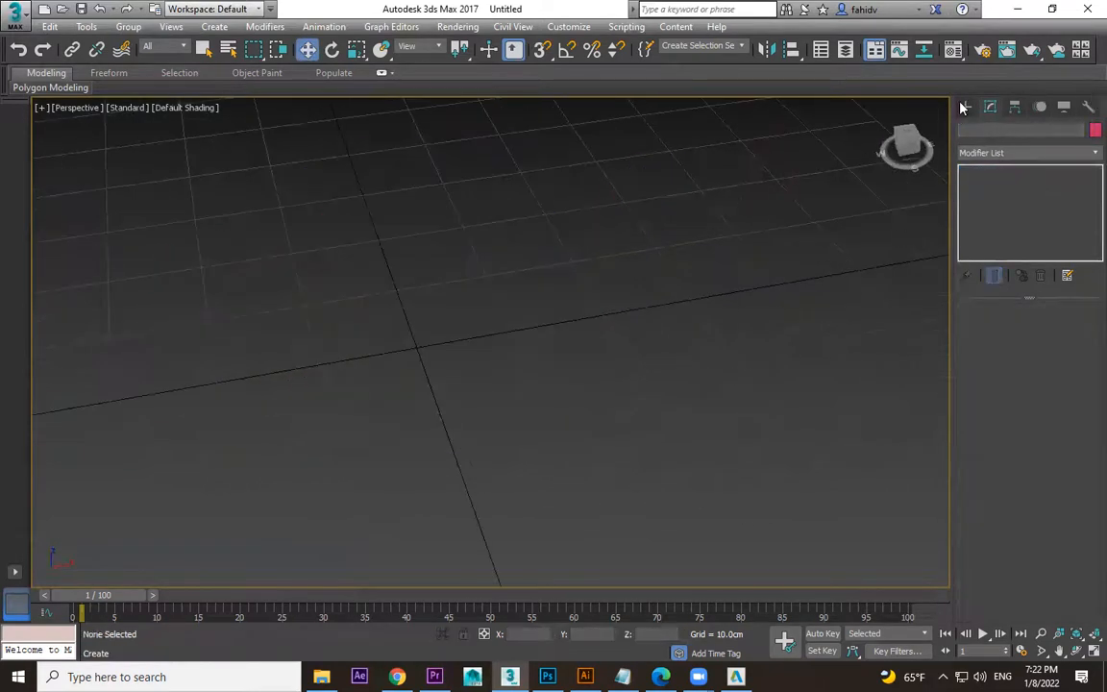
{"action": "left_click", "coordinate": [966, 106]}
{"action": "left_click", "coordinate": [1000, 151]}
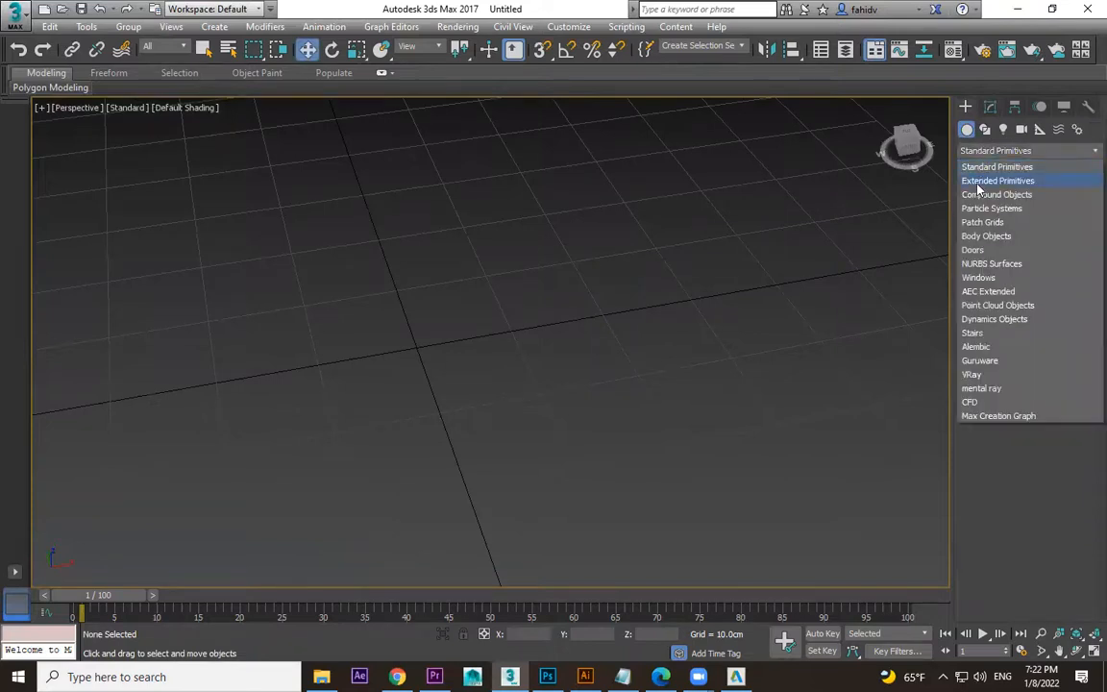
{"action": "left_click", "coordinate": [990, 181]}
{"action": "left_click", "coordinate": [1046, 204]}
{"action": "scroll", "coordinate": [549, 381], "scroll_direction": "down", "scroll_amount": 3}
{"action": "left_click_drag", "start_coordinate": [488, 383], "coordinate": [524, 450]}
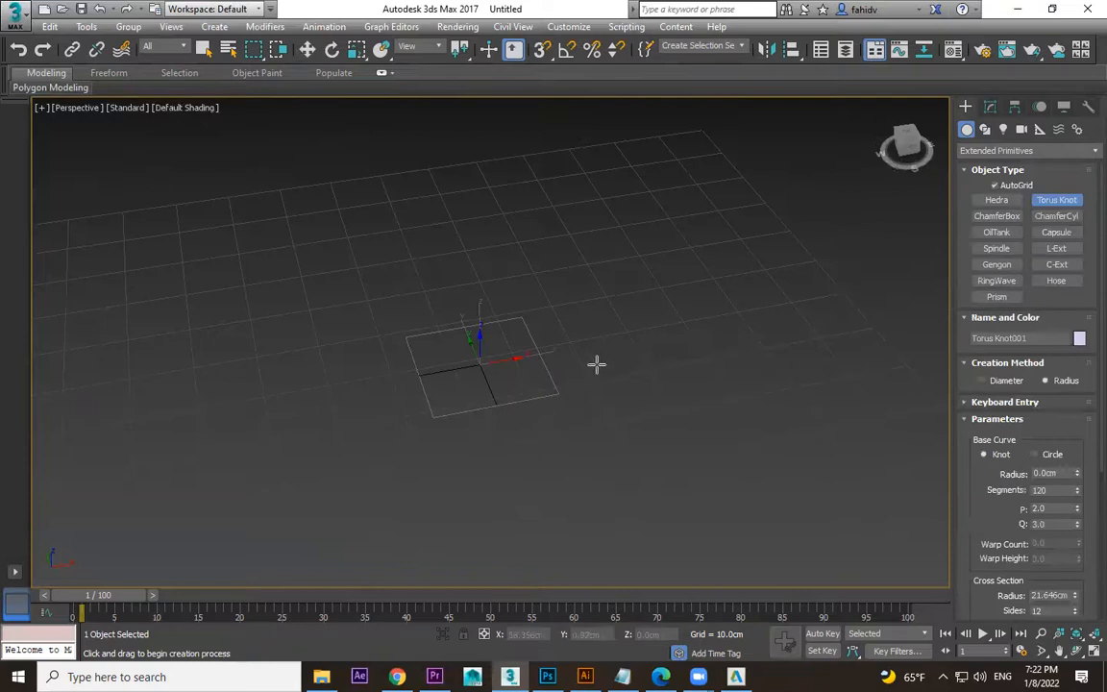
{"action": "left_click_drag", "start_coordinate": [623, 385], "coordinate": [641, 344]}
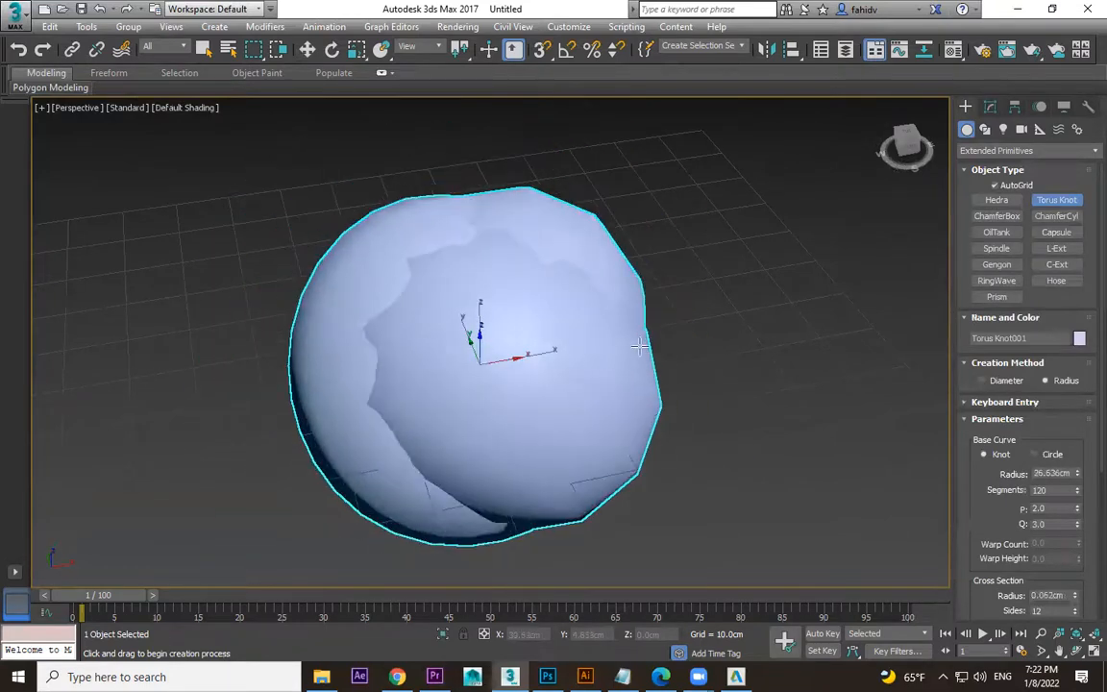
{"action": "left_click", "coordinate": [539, 331]}
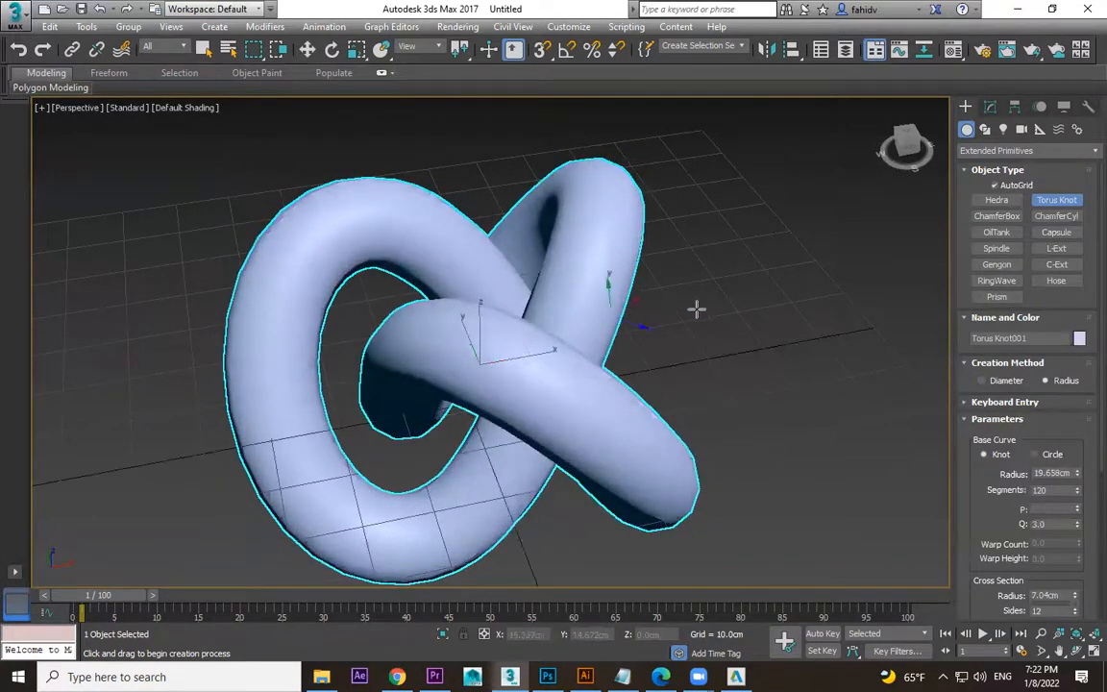
- Try Circle as the torus knot's base curve and switch it back to Knot
{"action": "scroll", "coordinate": [697, 309], "scroll_direction": "down", "scroll_amount": 2}
{"action": "middle_click_drag", "start_coordinate": [669, 362], "coordinate": [313, 293], "text": "alt"}
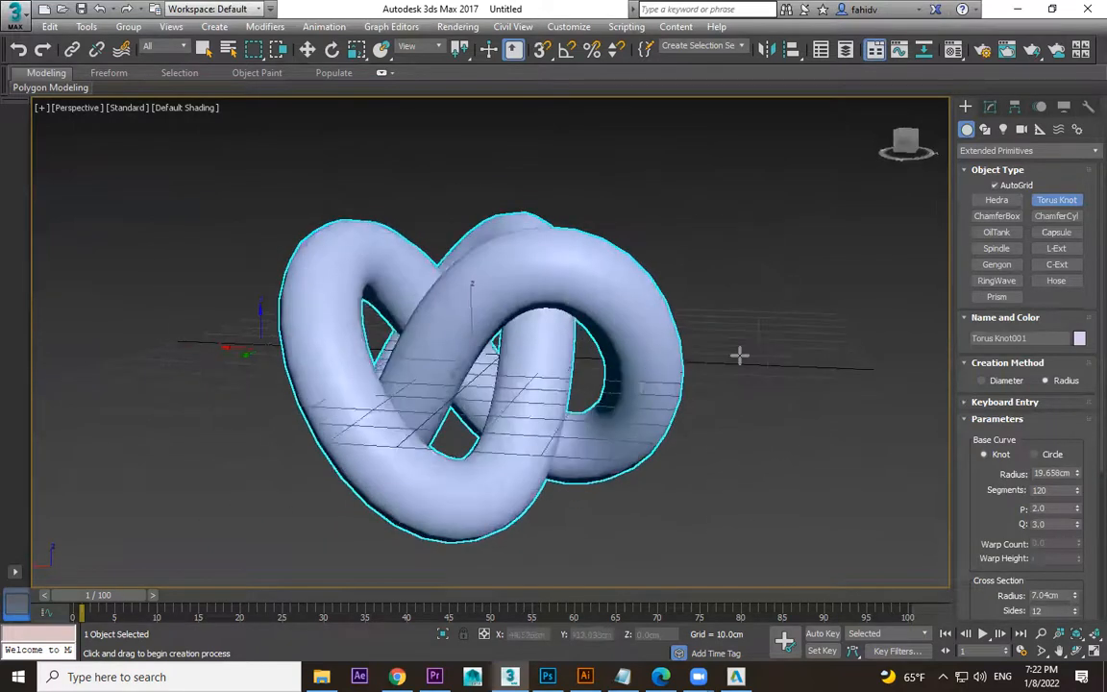
{"action": "scroll", "coordinate": [1053, 415], "scroll_direction": "down", "scroll_amount": 3}
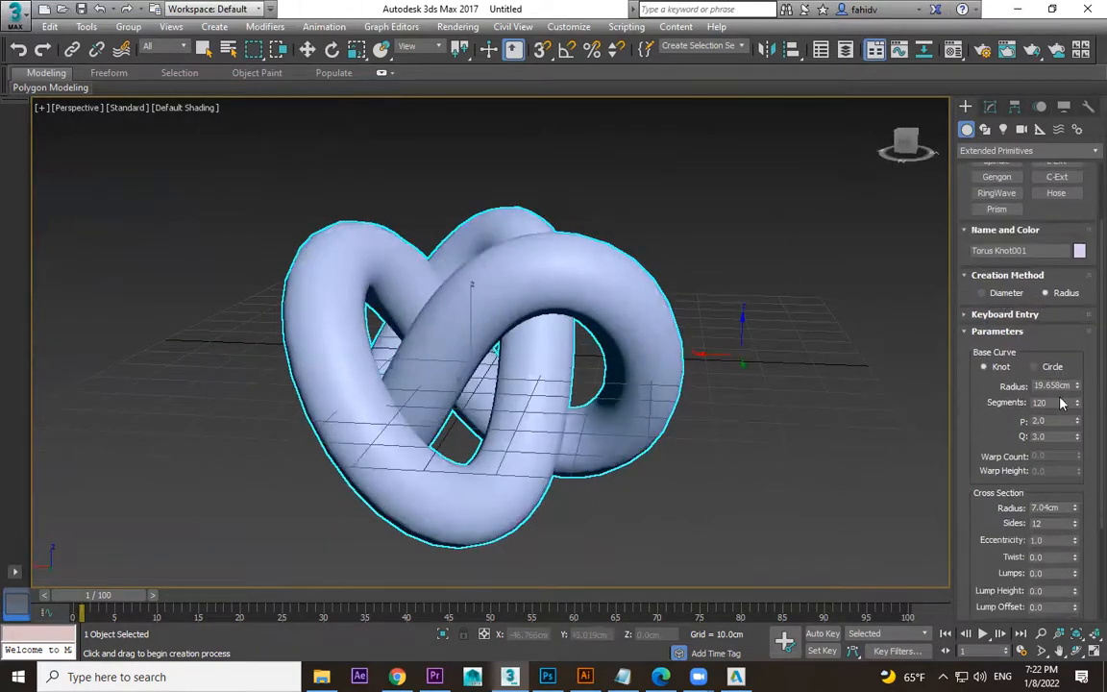
{"action": "scroll", "coordinate": [1067, 343], "scroll_direction": "down", "scroll_amount": 1}
{"action": "left_click", "coordinate": [1050, 353]}
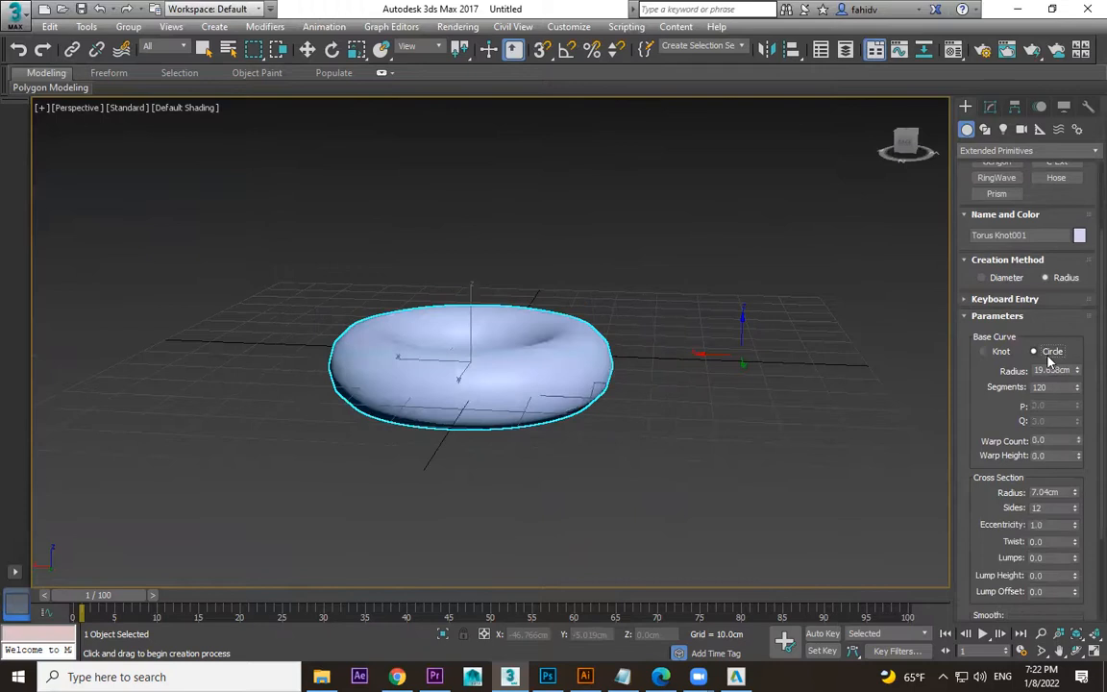
{"action": "left_click", "coordinate": [1005, 352]}
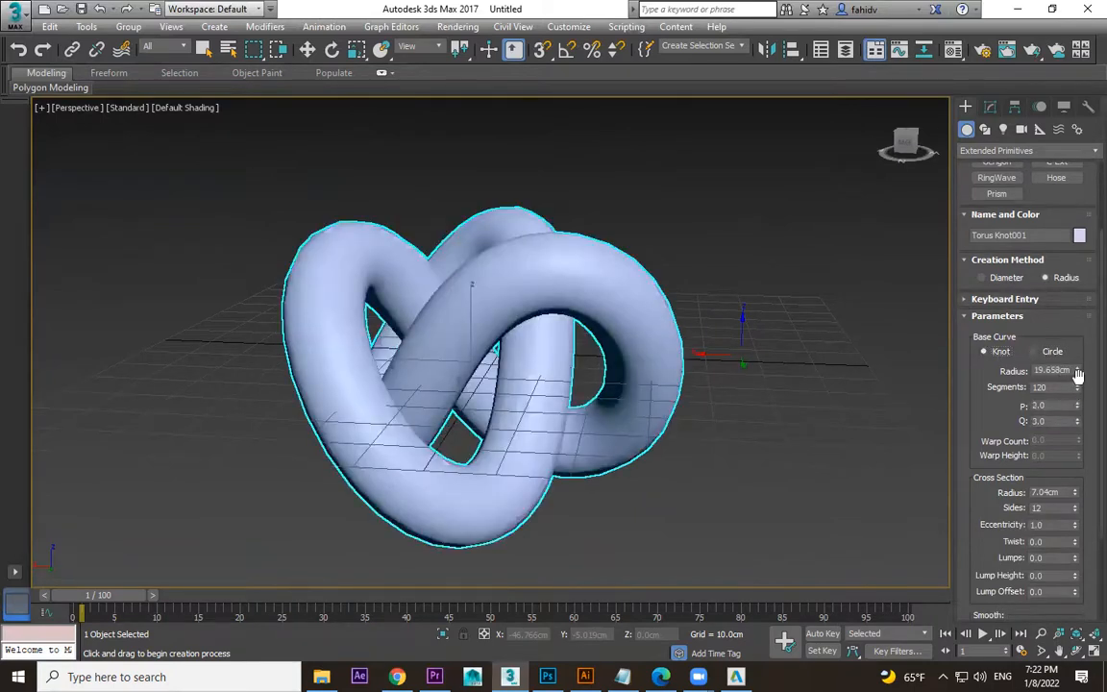
- Set the torus knot's radius to 22.41 cm and cross-section radius to 3.591 cm, and try an eccentricity of 2.15 and undo it
{"action": "left_click_drag", "start_coordinate": [1076, 371], "coordinate": [1087, 433]}
{"action": "scroll", "coordinate": [1028, 414], "scroll_direction": "down", "scroll_amount": 2}
{"action": "middle_click_drag", "start_coordinate": [776, 418], "coordinate": [788, 445], "text": "alt"}
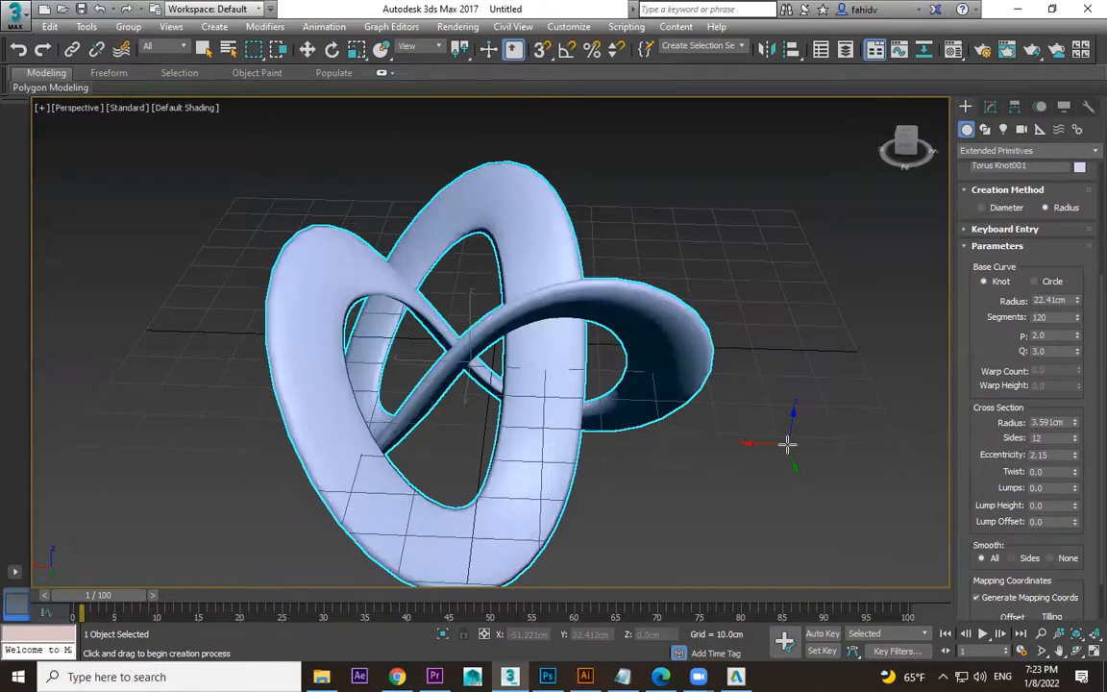
{"action": "middle_click_drag", "start_coordinate": [794, 443], "coordinate": [781, 433]}
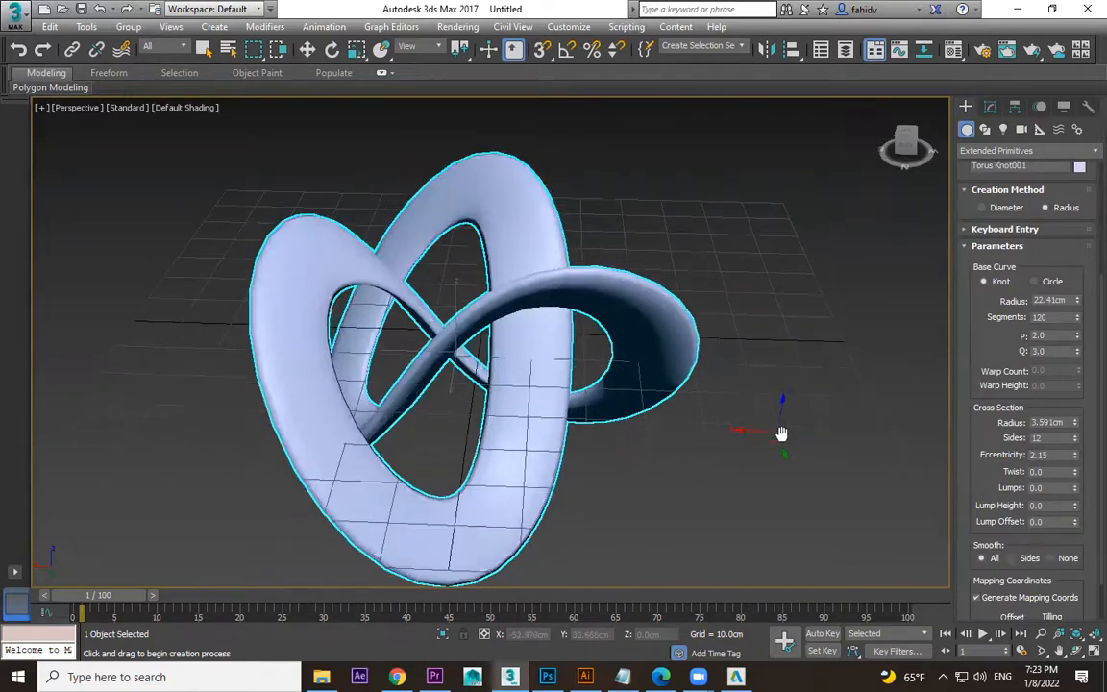
{"action": "key", "text": "ctrl+z"}
- Try cross-section twists of 45 and 65 on the torus knot and reset the twist
{"action": "left_click_drag", "start_coordinate": [1076, 475], "coordinate": [1075, 440]}
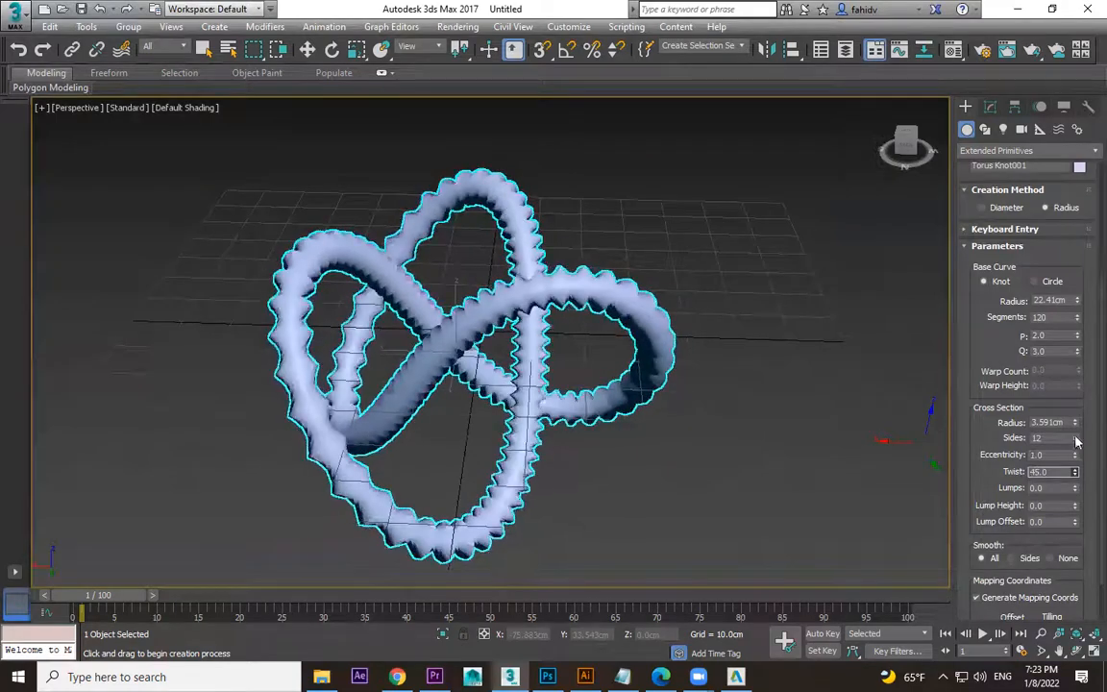
{"action": "scroll", "coordinate": [673, 393], "scroll_direction": "up", "scroll_amount": 3}
{"action": "middle_click_drag", "start_coordinate": [672, 398], "coordinate": [888, 413], "text": "alt"}
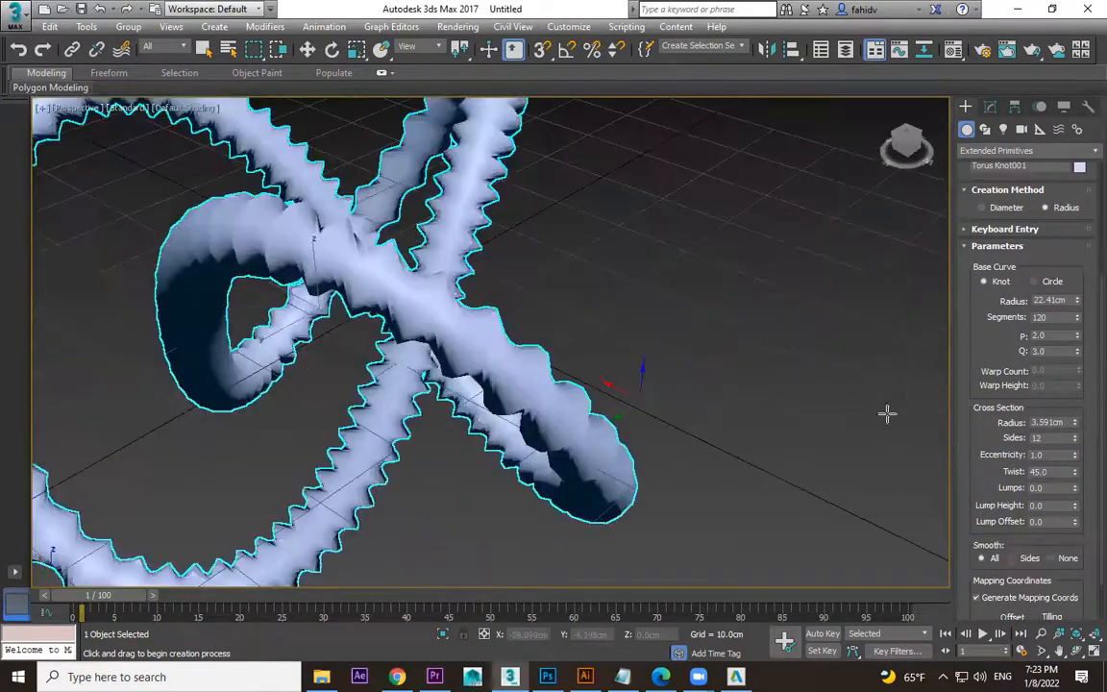
{"action": "key", "text": "ctrl+z"}
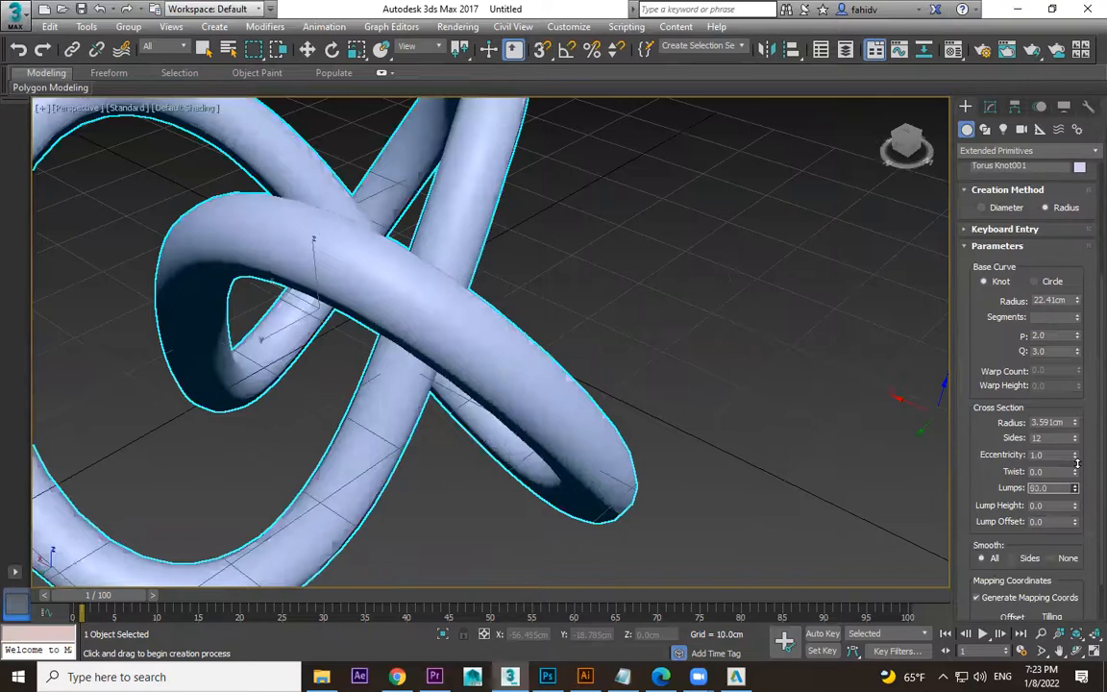
{"action": "left_click_drag", "start_coordinate": [1076, 475], "coordinate": [1079, 502]}
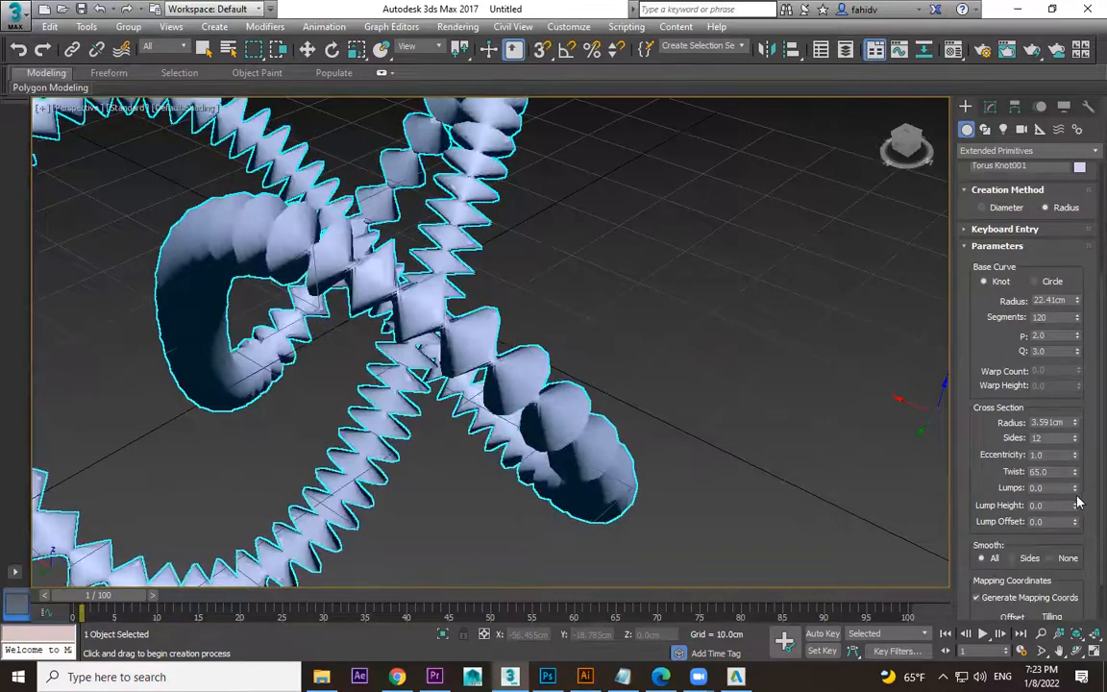
{"action": "left_click_drag", "start_coordinate": [1083, 437], "coordinate": [1081, 425]}
- Give the torus knot 87 lumps with a lump height of 0.74, and rework them to 38 lumps with a height of 1.16
{"action": "left_click_drag", "start_coordinate": [1075, 475], "coordinate": [1077, 506]}
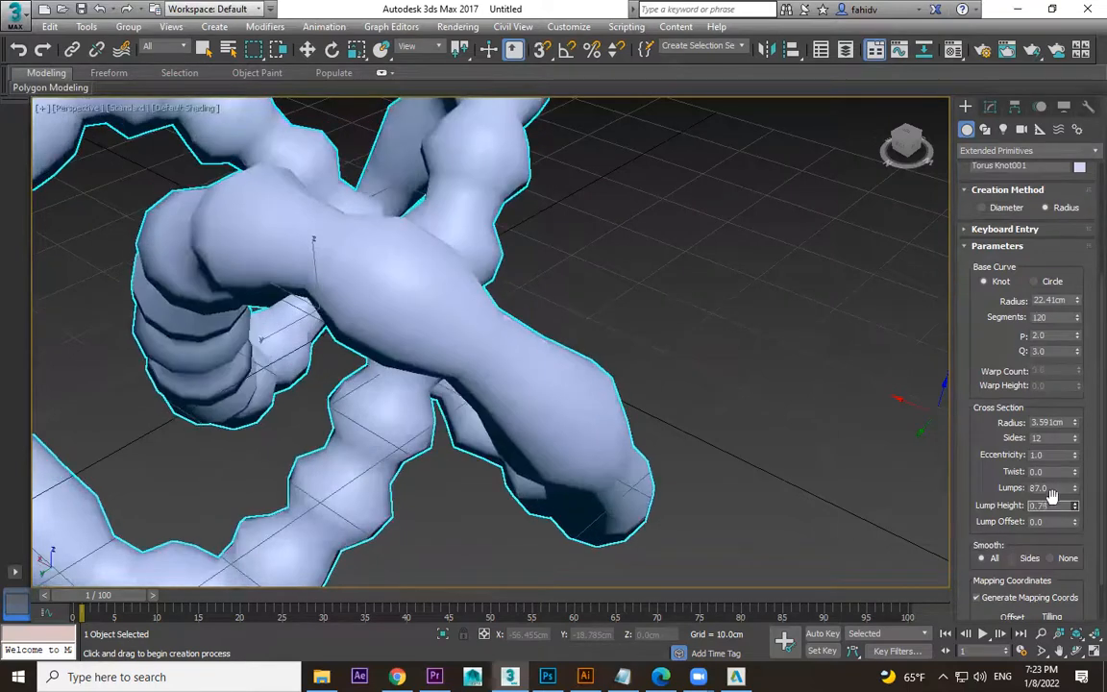
{"action": "scroll", "coordinate": [432, 338], "scroll_direction": "down", "scroll_amount": 4}
{"action": "mouse_move", "coordinate": [504, 358]}
{"action": "middle_mouse_down", "text": "alt"}
{"action": "mouse_move", "coordinate": [561, 380]}
{"action": "mouse_move", "coordinate": [506, 367]}
{"action": "middle_mouse_up", "text": "alt"}
{"action": "scroll", "coordinate": [504, 367], "scroll_direction": "up", "scroll_amount": 4}
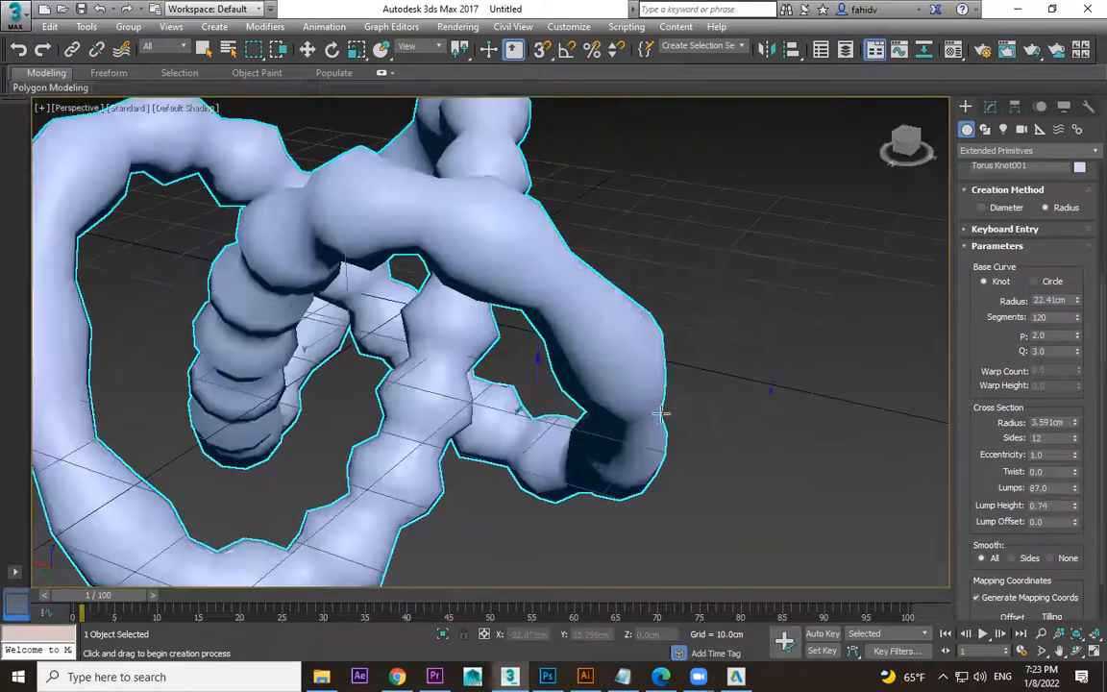
{"action": "left_click_drag", "start_coordinate": [1078, 493], "coordinate": [1086, 468]}
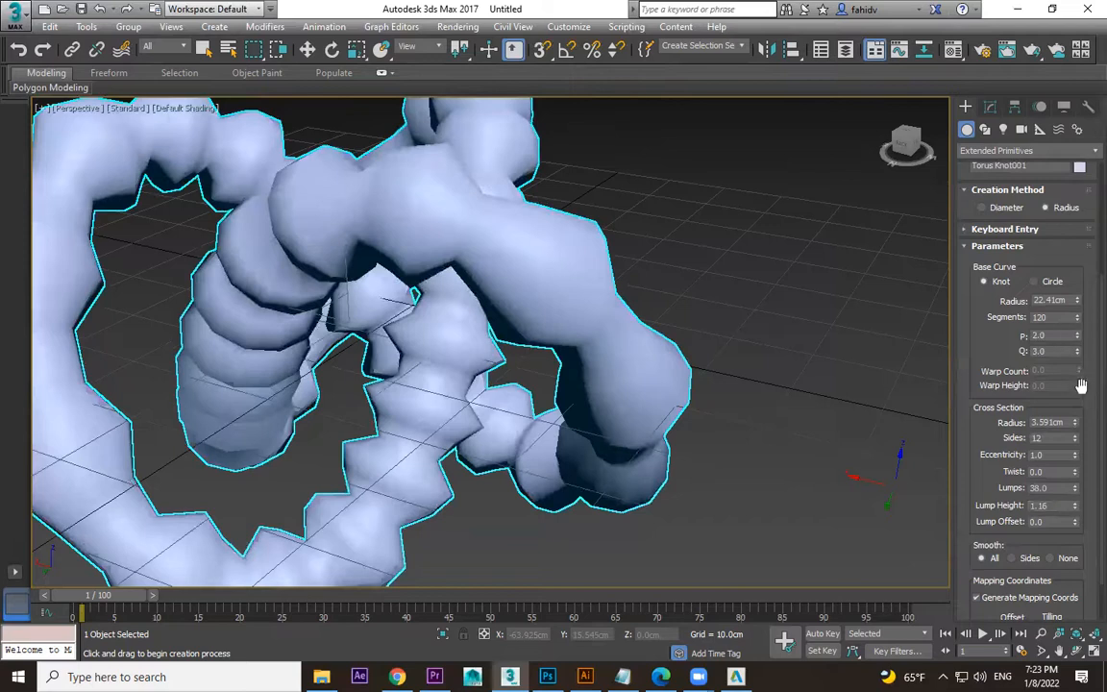
- Look at the torus knot's keyboard entry settings and collapse them again
{"action": "left_click_drag", "start_coordinate": [984, 329], "coordinate": [1006, 492]}
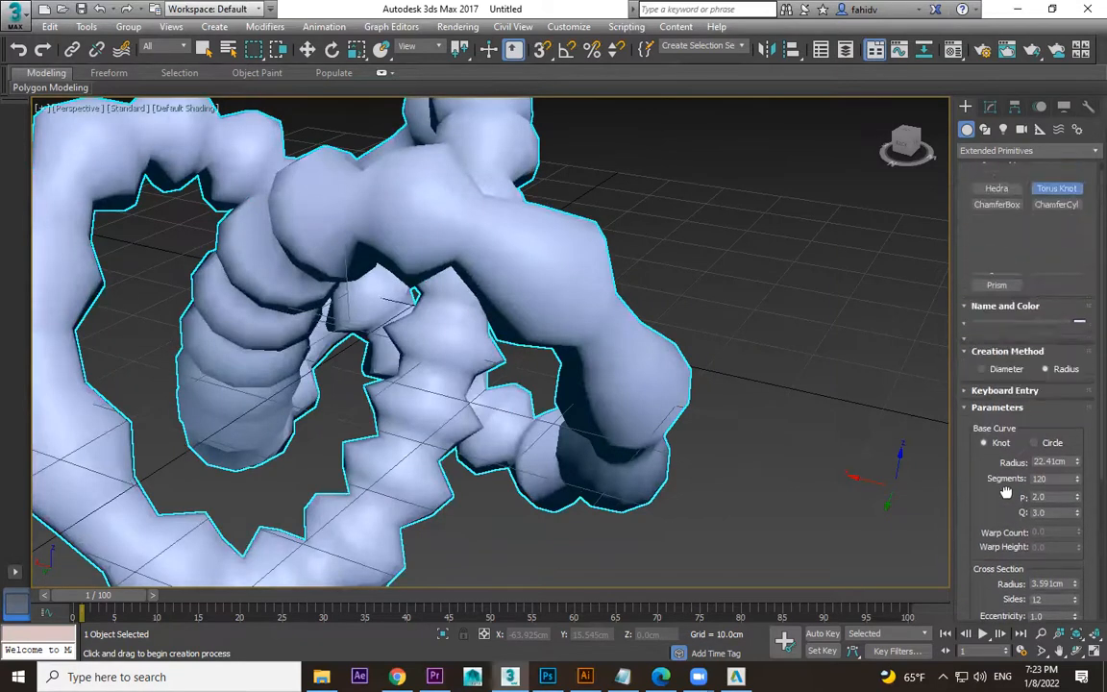
{"action": "left_click", "coordinate": [1012, 392]}
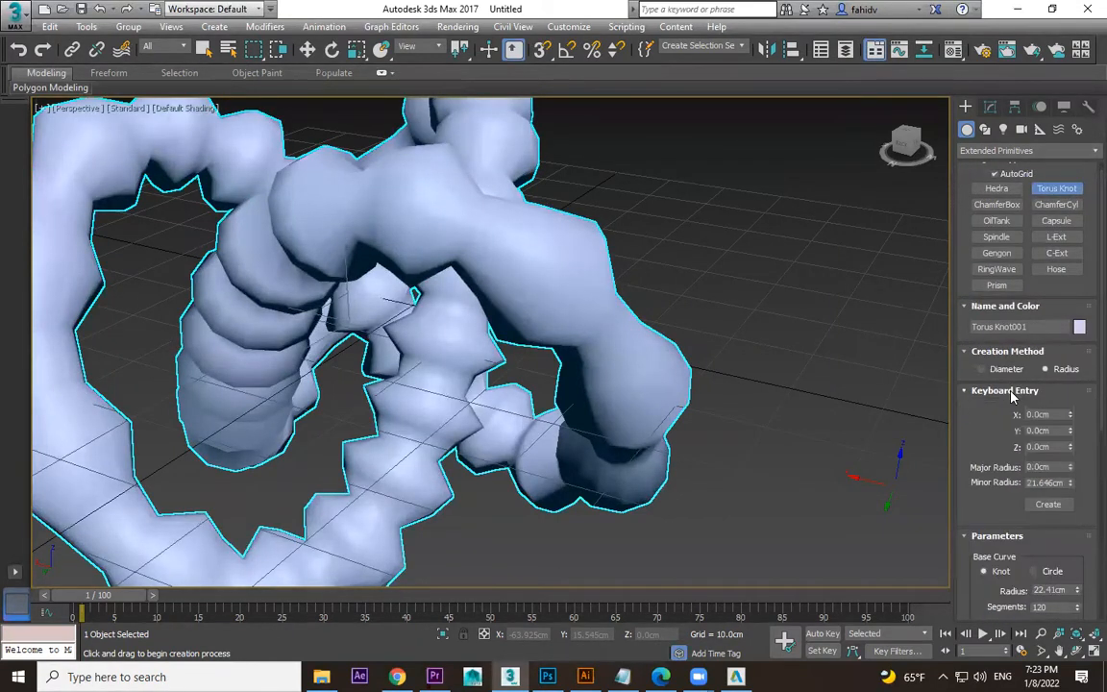
{"action": "left_click", "coordinate": [1011, 392]}
{"action": "scroll", "coordinate": [1000, 462], "scroll_direction": "down", "scroll_amount": 5}
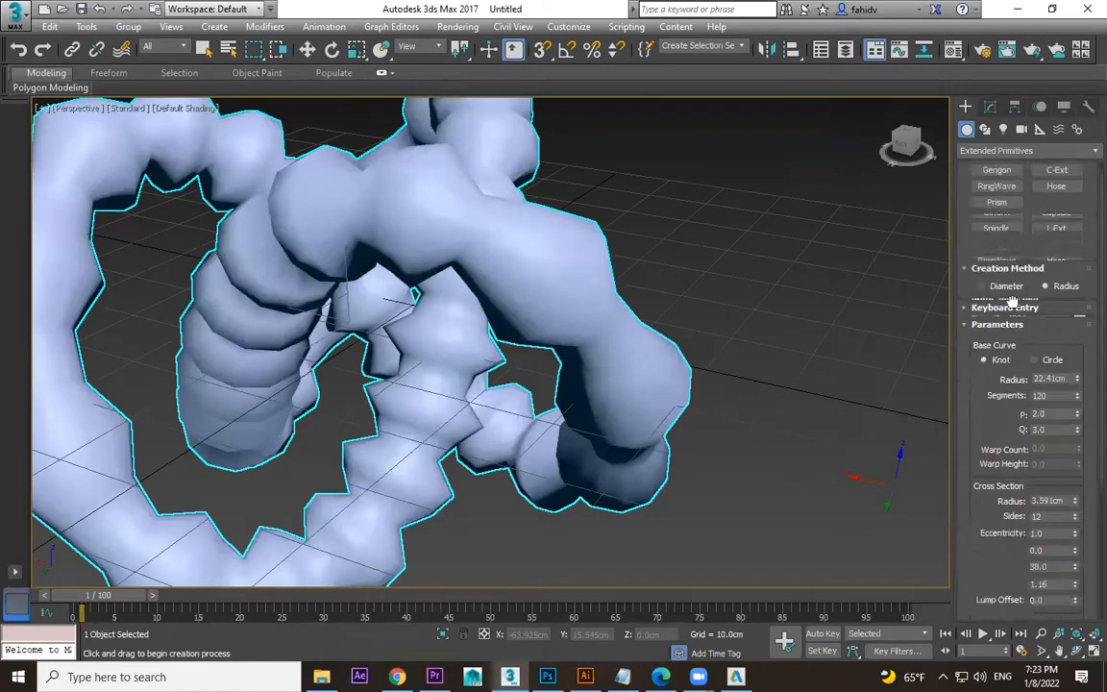
{"action": "left_click_drag", "start_coordinate": [988, 354], "coordinate": [988, 526]}
- Leave the torus knot creation tool, reselect the knot and open its parameters for modification
{"action": "right_click", "coordinate": [865, 450]}
{"action": "left_click", "coordinate": [865, 450]}
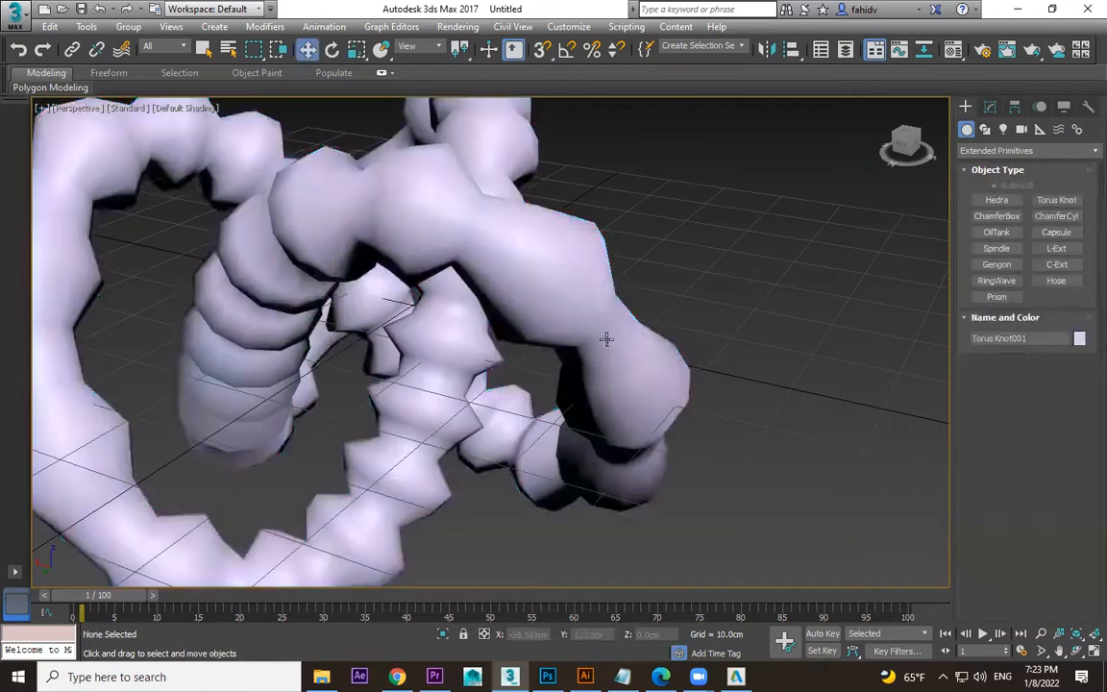
{"action": "left_click", "coordinate": [606, 339]}
{"action": "left_click", "coordinate": [990, 107]}
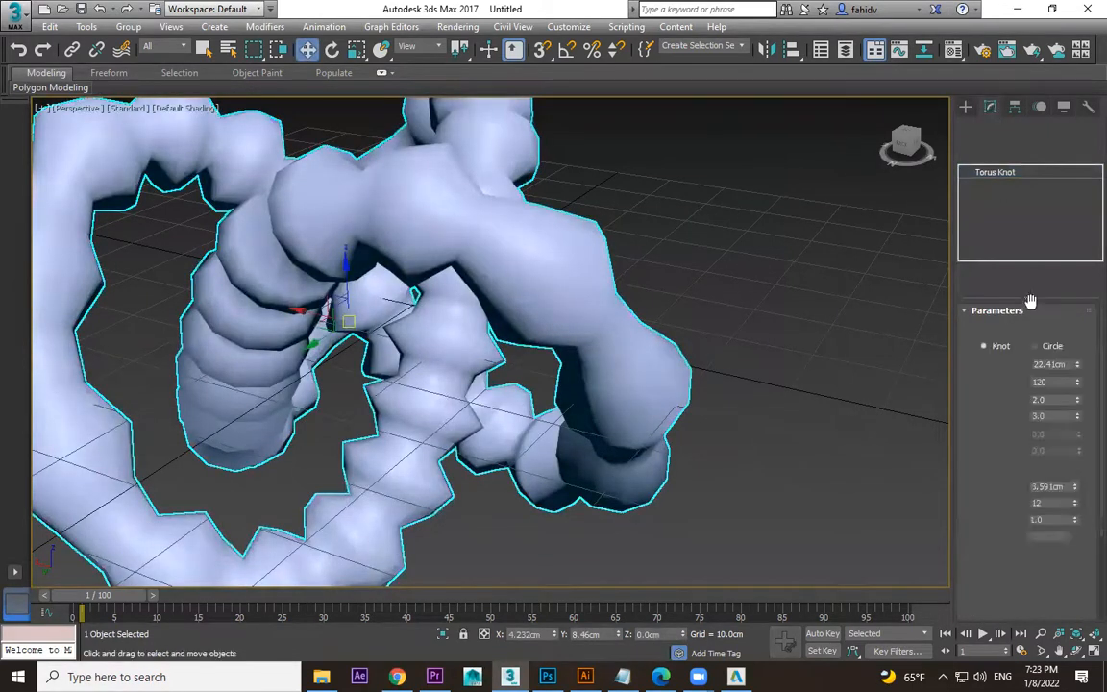
- Raise the torus knot's base curve segments to 481 and its cross-section sides to 60, with edged faces shown
{"action": "left_click_drag", "start_coordinate": [984, 421], "coordinate": [985, 404]}
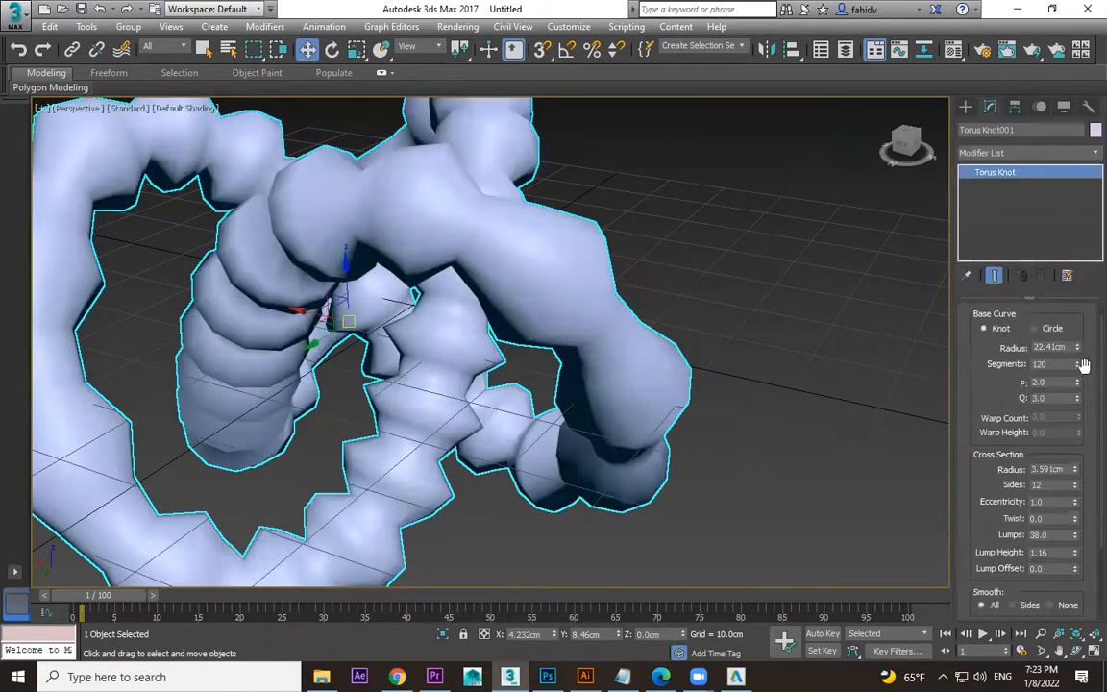
{"action": "left_click_drag", "start_coordinate": [1079, 369], "coordinate": [14, 206]}
{"action": "key", "text": "F4"}
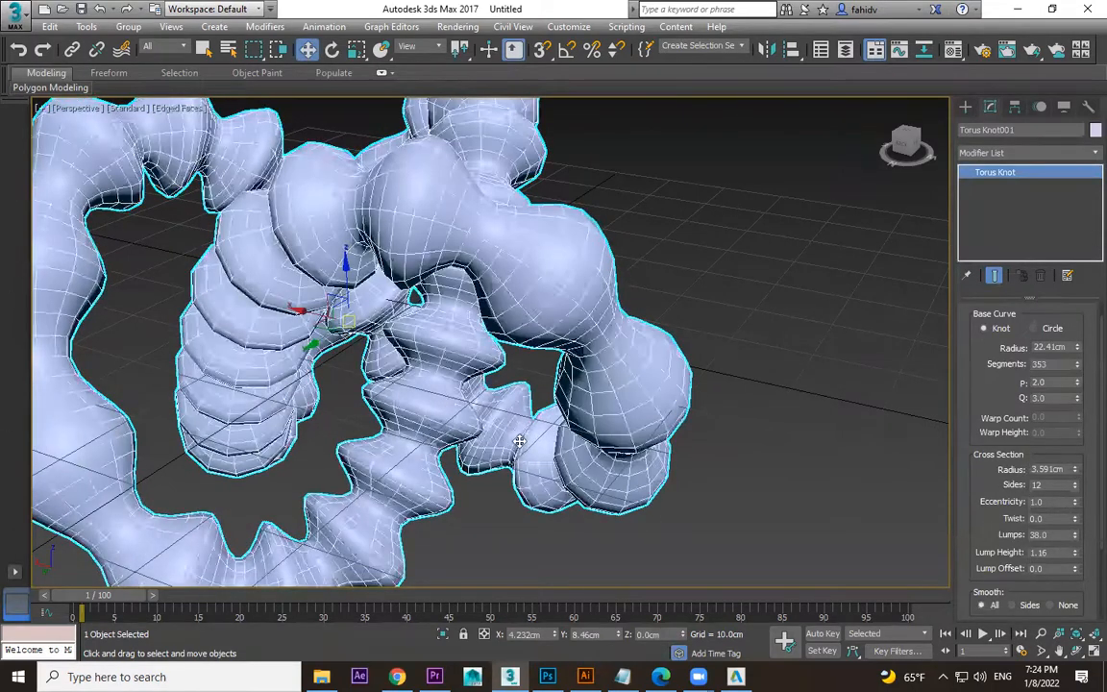
{"action": "left_click_drag", "start_coordinate": [1078, 363], "coordinate": [1077, 356]}
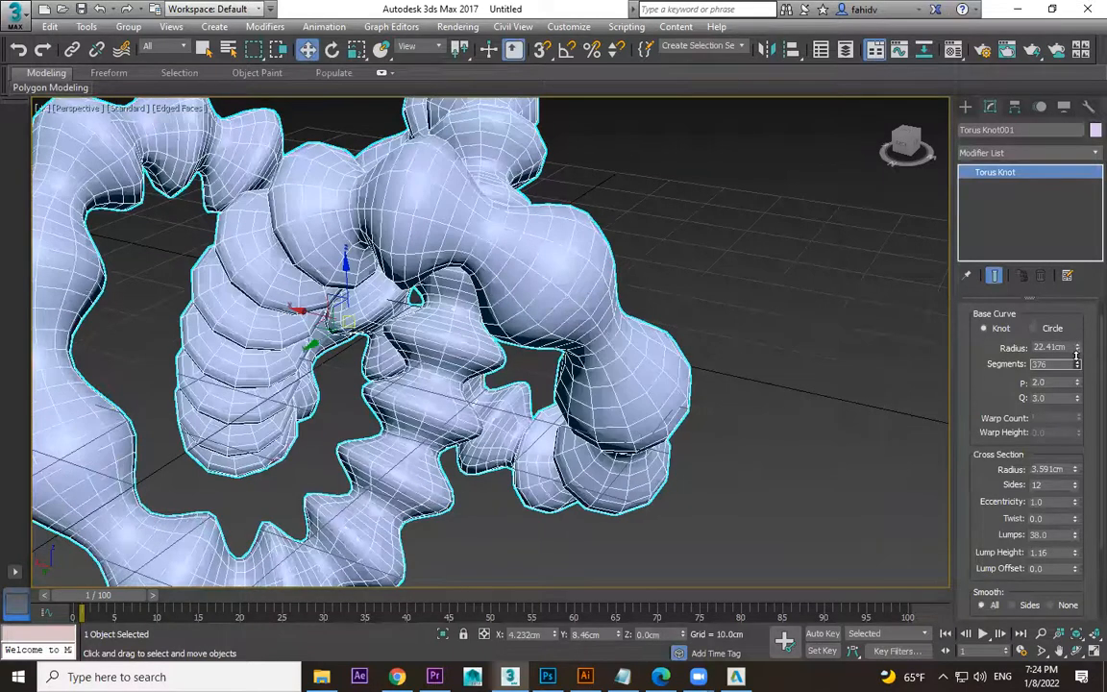
{"action": "left_click_drag", "start_coordinate": [1074, 269], "coordinate": [1079, 447]}
{"action": "type", "text": "60"}
{"action": "key", "text": "Return"}
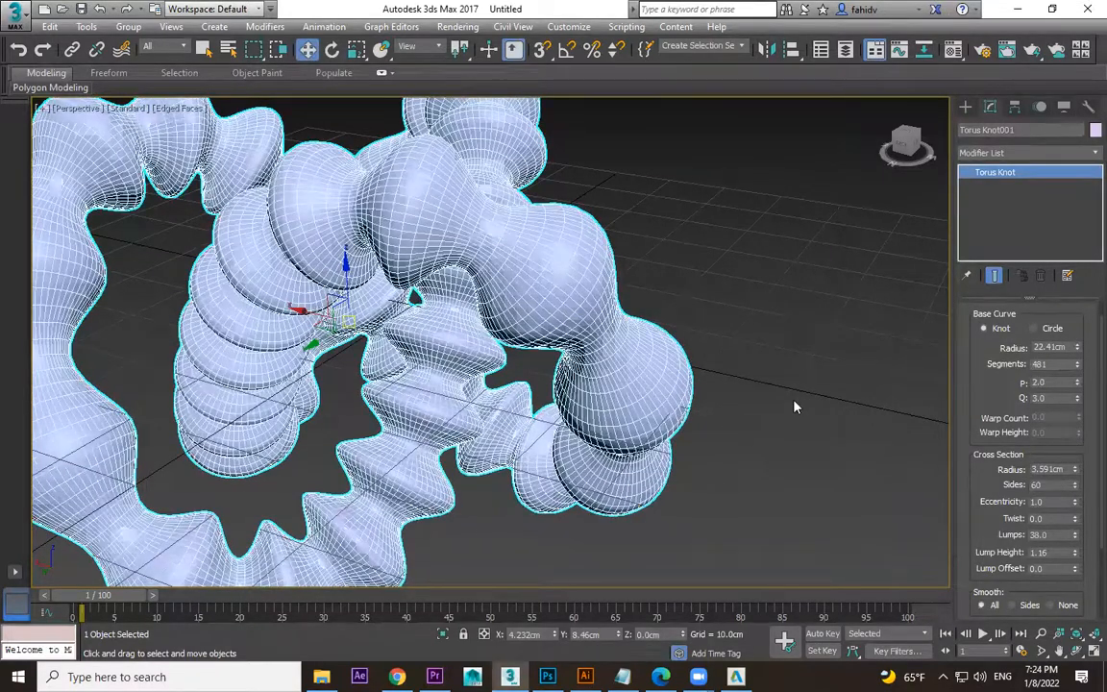
- Hide the edged faces and shift the torus knot's lump offset to 127
{"action": "key", "text": "F4"}
{"action": "scroll", "coordinate": [987, 483], "scroll_direction": "down", "scroll_amount": 3}
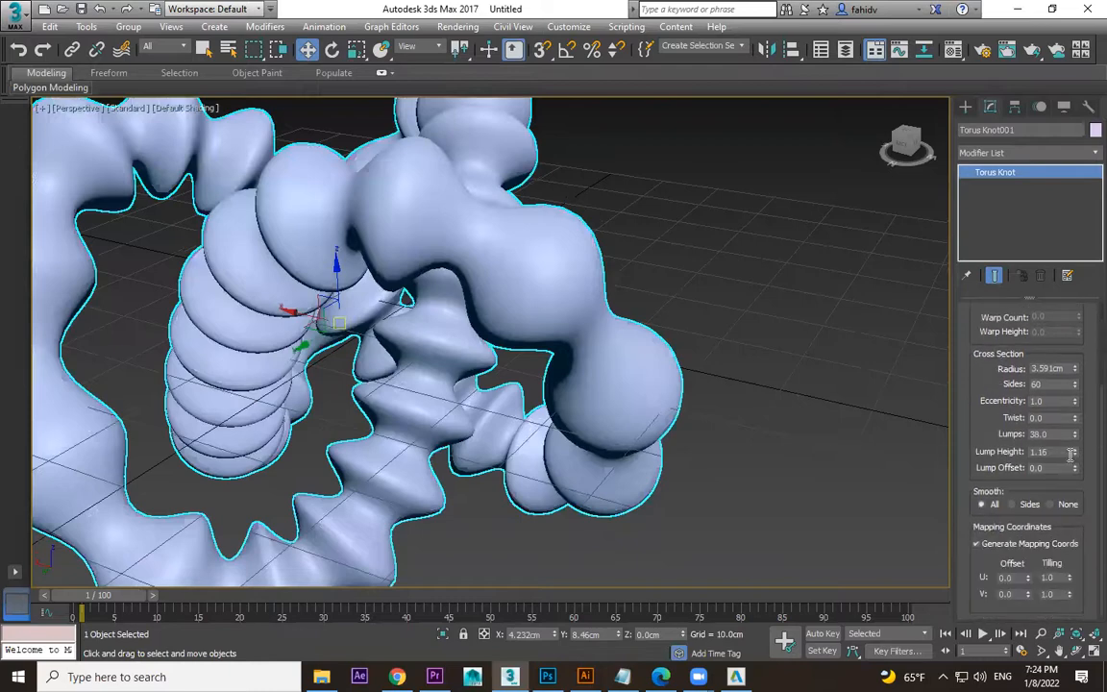
{"action": "mouse_move", "coordinate": [1076, 470]}
{"action": "left_mouse_down"}
{"action": "mouse_move", "coordinate": [1075, 451]}
{"action": "mouse_move", "coordinate": [1072, 484]}
{"action": "left_mouse_up"}
{"action": "scroll", "coordinate": [608, 410], "scroll_direction": "down", "scroll_amount": 5}
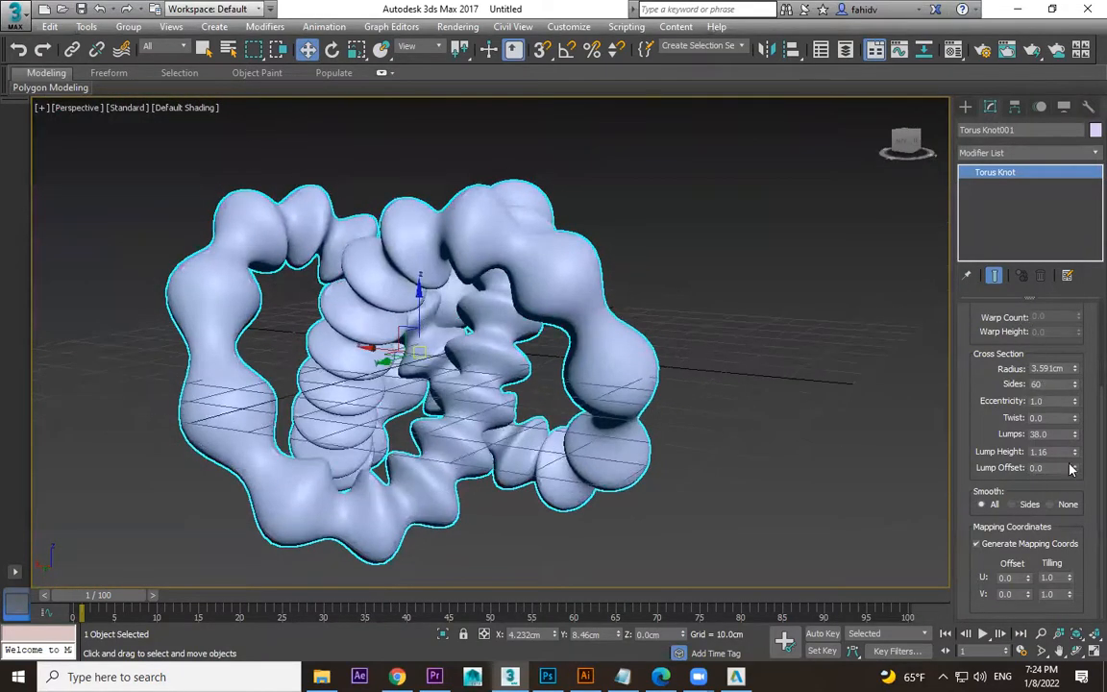
{"action": "left_click_drag", "start_coordinate": [1075, 481], "coordinate": [962, 344]}
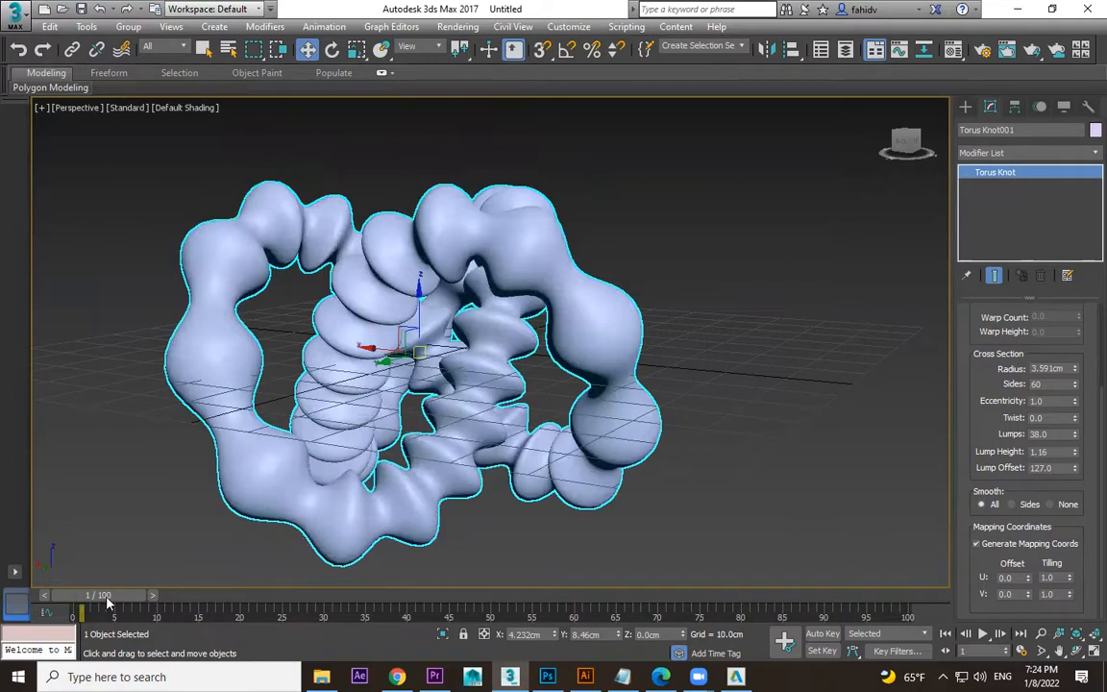
- Animate the lump offset with Auto Key from 126 at frame 0 to 195 at frame 100, and play the animation back
{"action": "left_click_drag", "start_coordinate": [102, 596], "coordinate": [6, 599]}
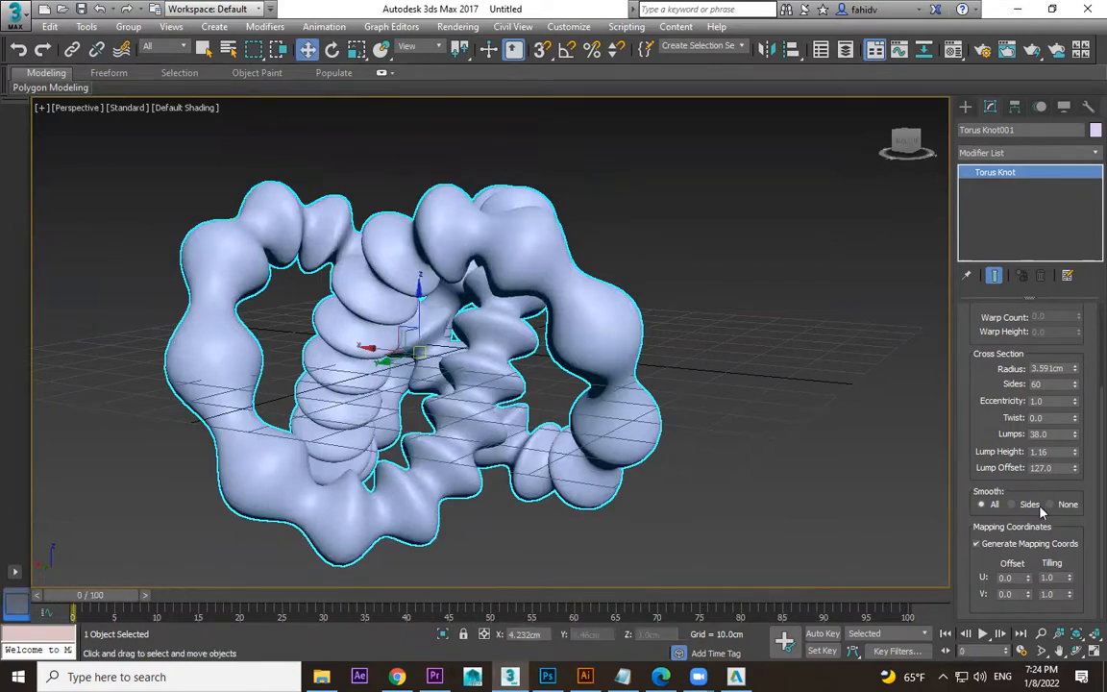
{"action": "left_click", "coordinate": [822, 635]}
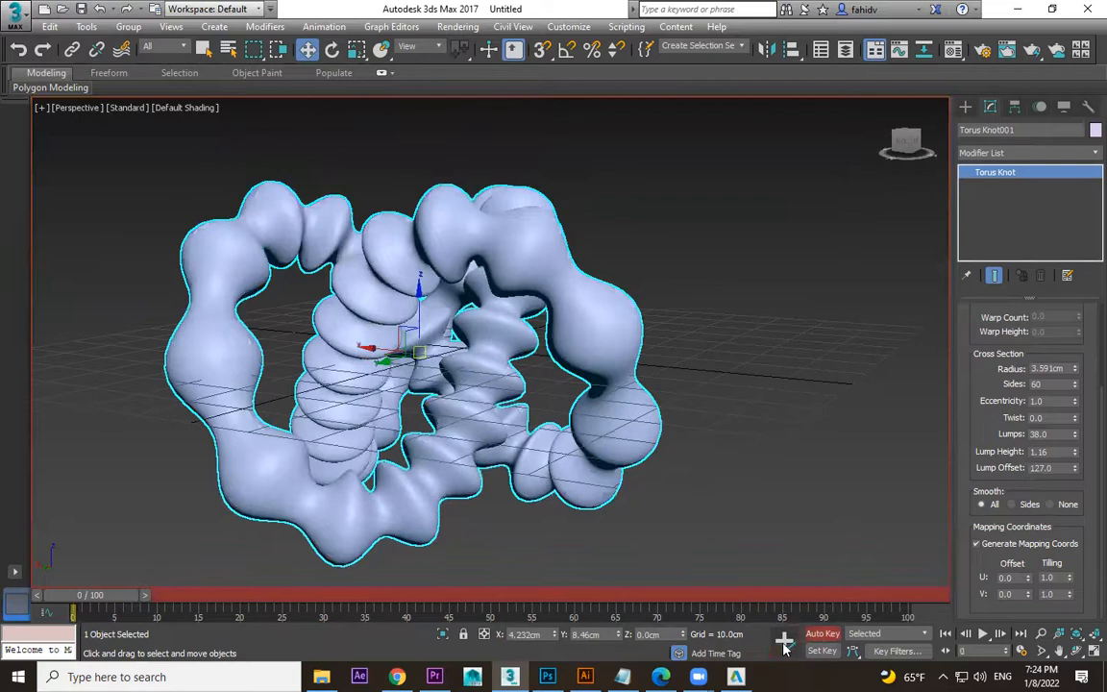
{"action": "left_click", "coordinate": [1076, 468]}
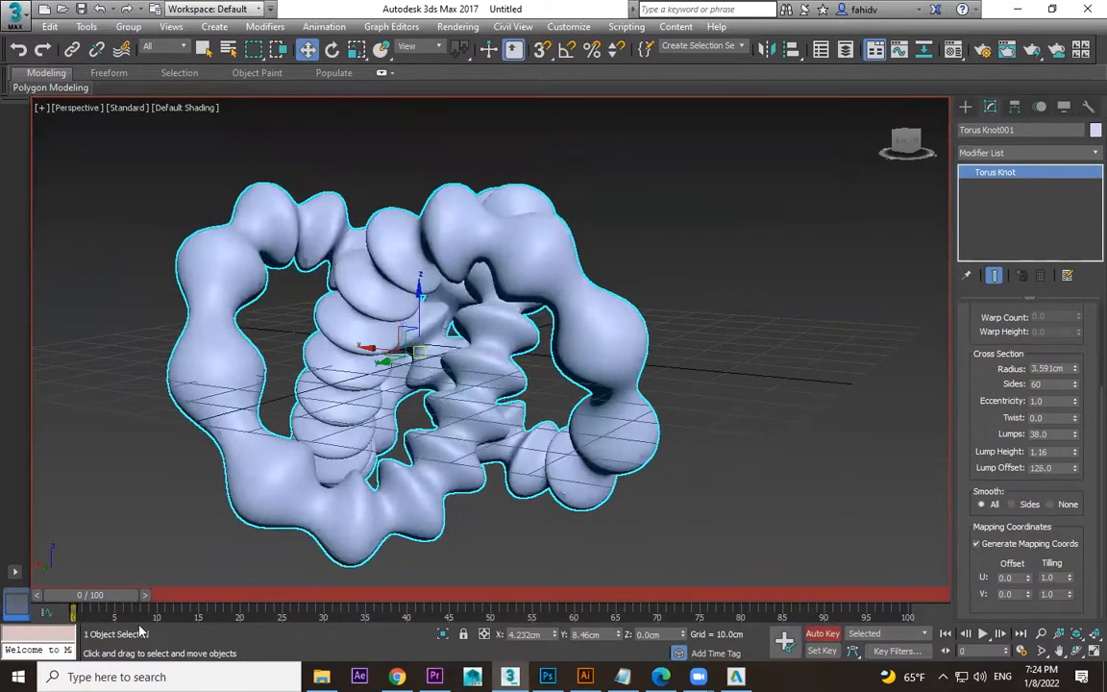
{"action": "left_click_drag", "start_coordinate": [115, 597], "coordinate": [979, 595]}
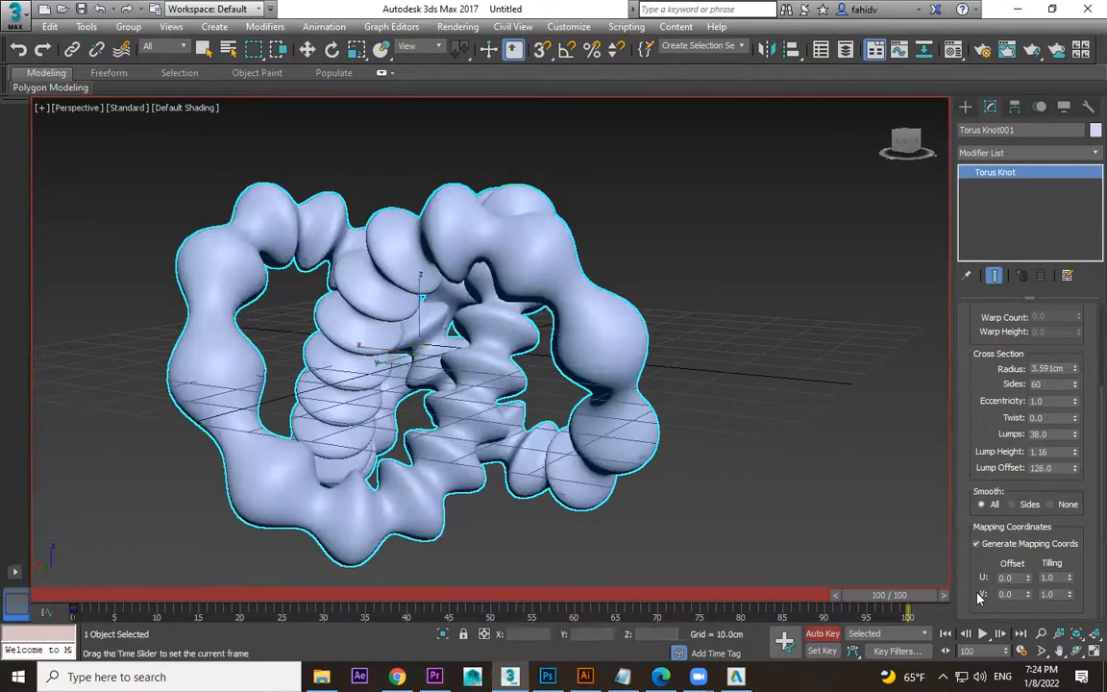
{"action": "left_click_drag", "start_coordinate": [1076, 469], "coordinate": [1076, 423]}
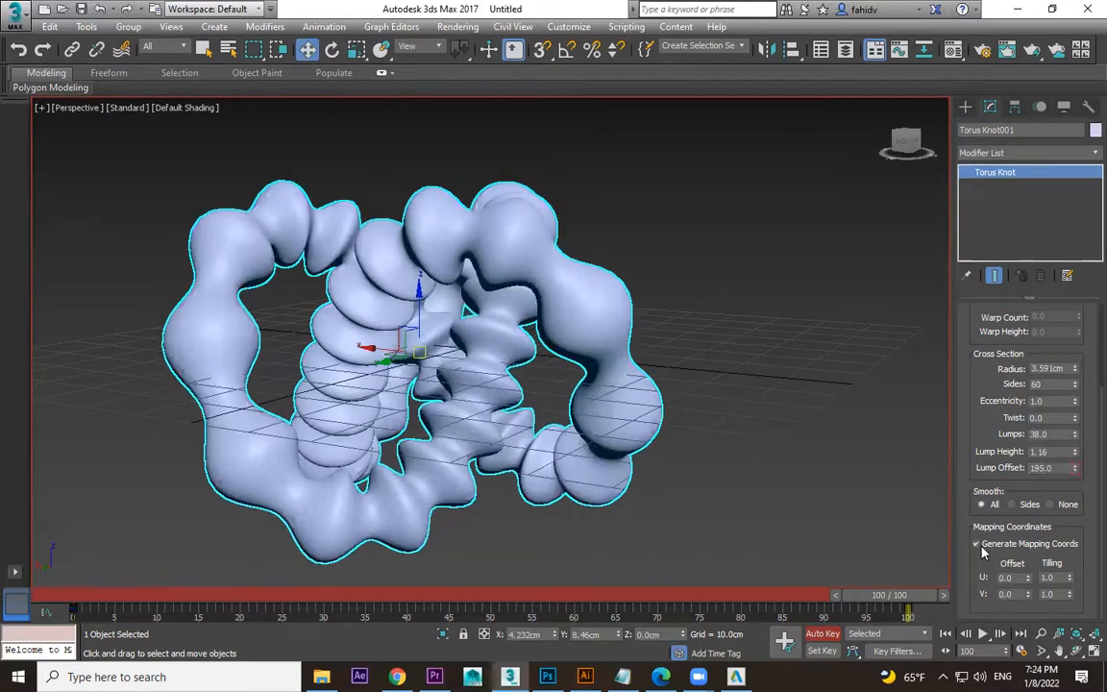
{"action": "left_click", "coordinate": [809, 639]}
{"action": "left_click_drag", "start_coordinate": [894, 597], "coordinate": [3, 599]}
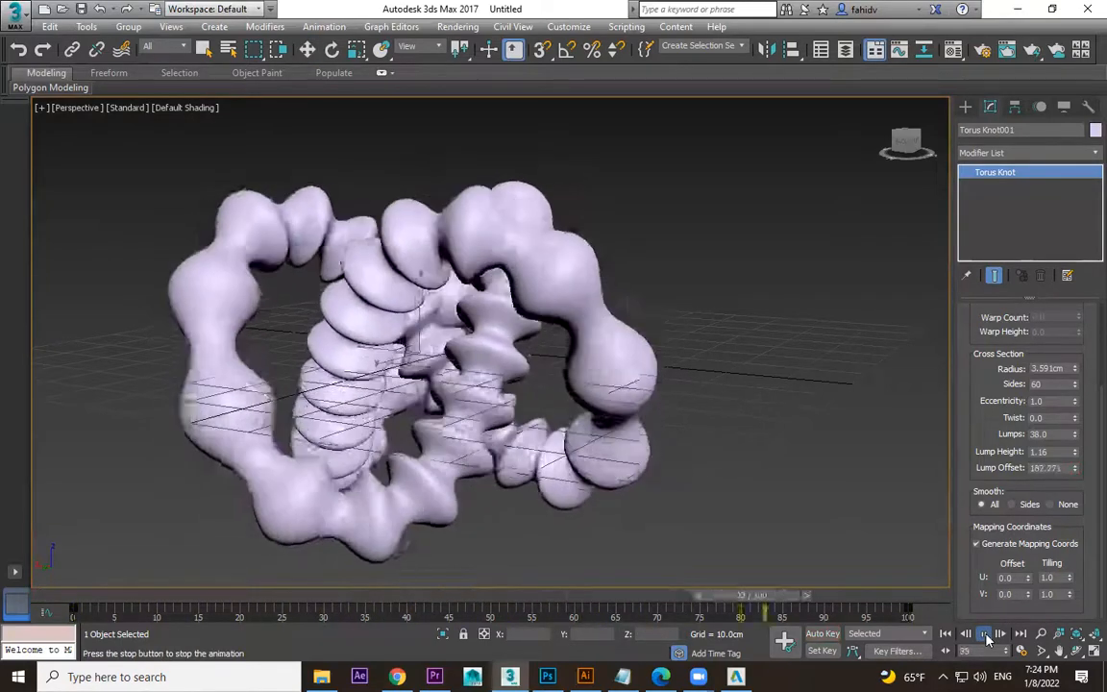
{"action": "left_click", "coordinate": [988, 637]}
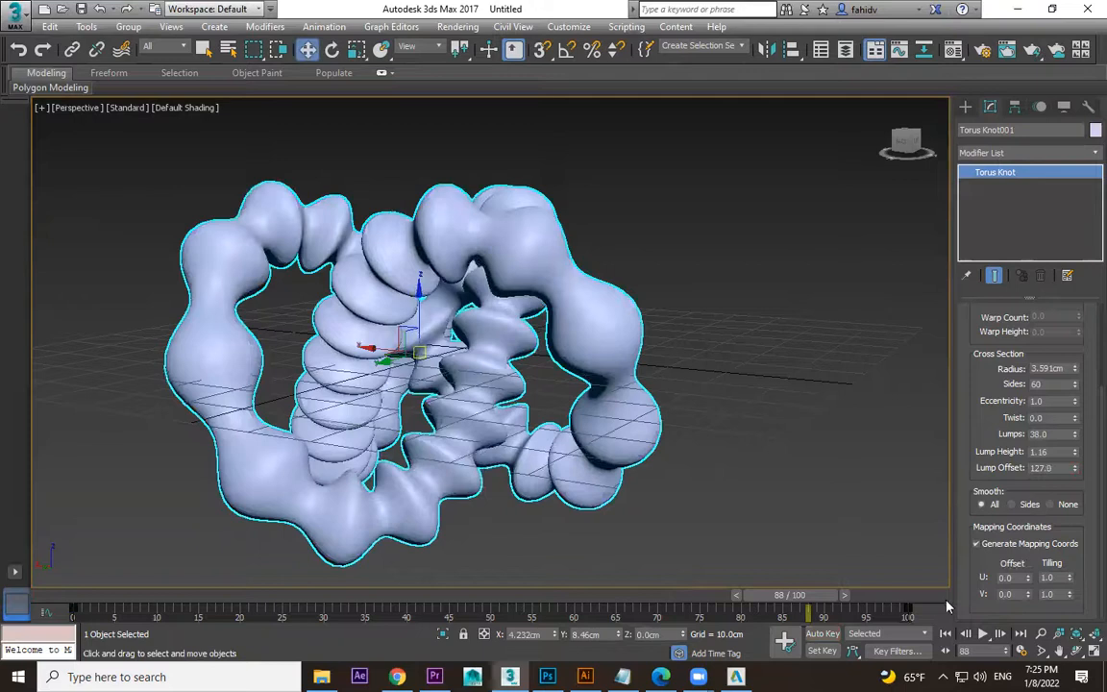
- Undo the lump offset animation and the preceding segment and side changes on the torus knot
{"action": "key", "text": "ctrl+z"}
{"action": "key", "text": "ctrl+z"}
{"action": "key", "text": "ctrl+z"}
{"action": "key", "text": "ctrl+z"}
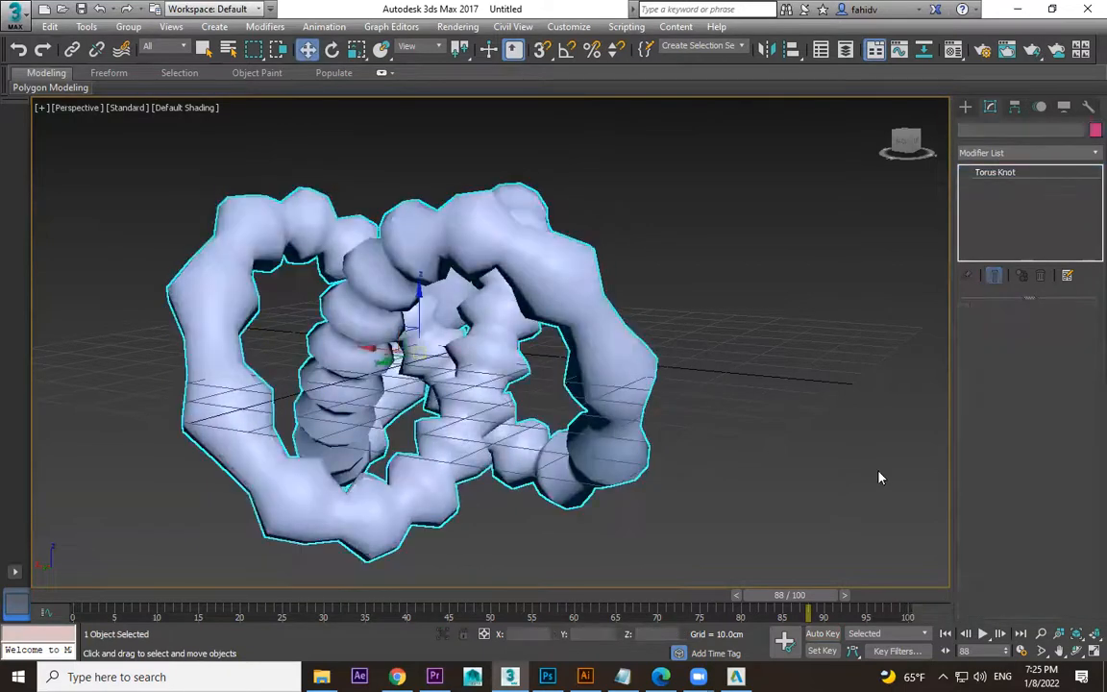
- Reselect the torus knot and set its cross-section sides to 200 and its base curve segments to 232
{"action": "left_click_drag", "start_coordinate": [693, 284], "coordinate": [501, 401]}
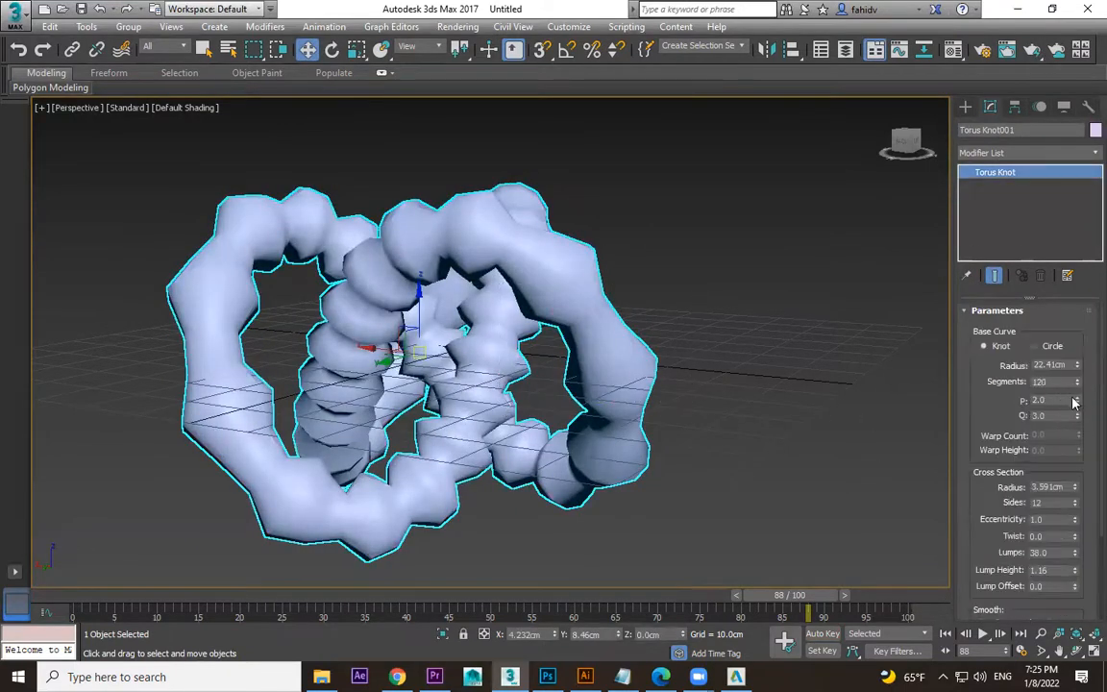
{"action": "left_click_drag", "start_coordinate": [1076, 509], "coordinate": [1094, 364]}
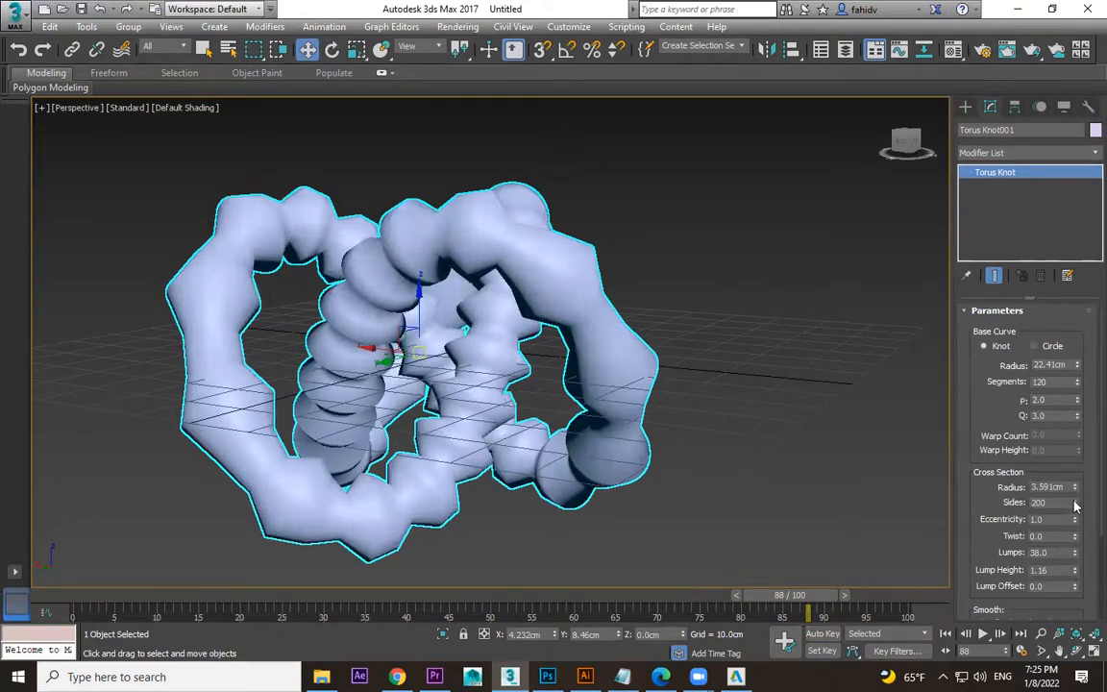
{"action": "left_click_drag", "start_coordinate": [1079, 389], "coordinate": [1082, 297]}
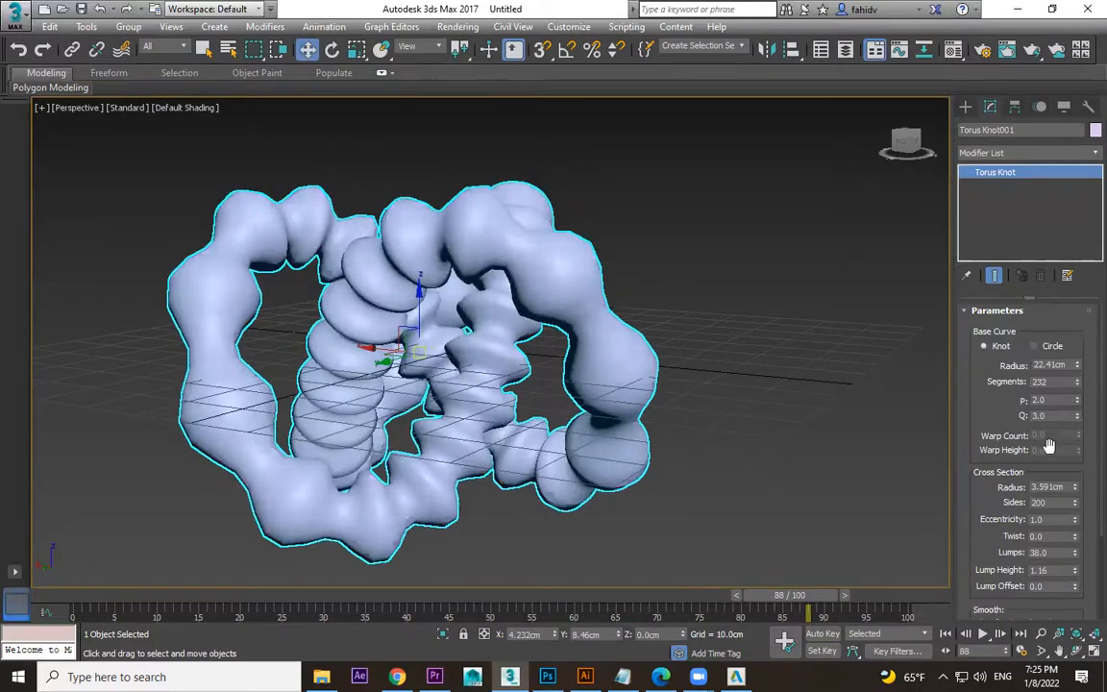
- Set the torus knot's lump offset to 70 and its number of lumps to 58
{"action": "scroll", "coordinate": [1058, 544], "scroll_direction": "down", "scroll_amount": 1}
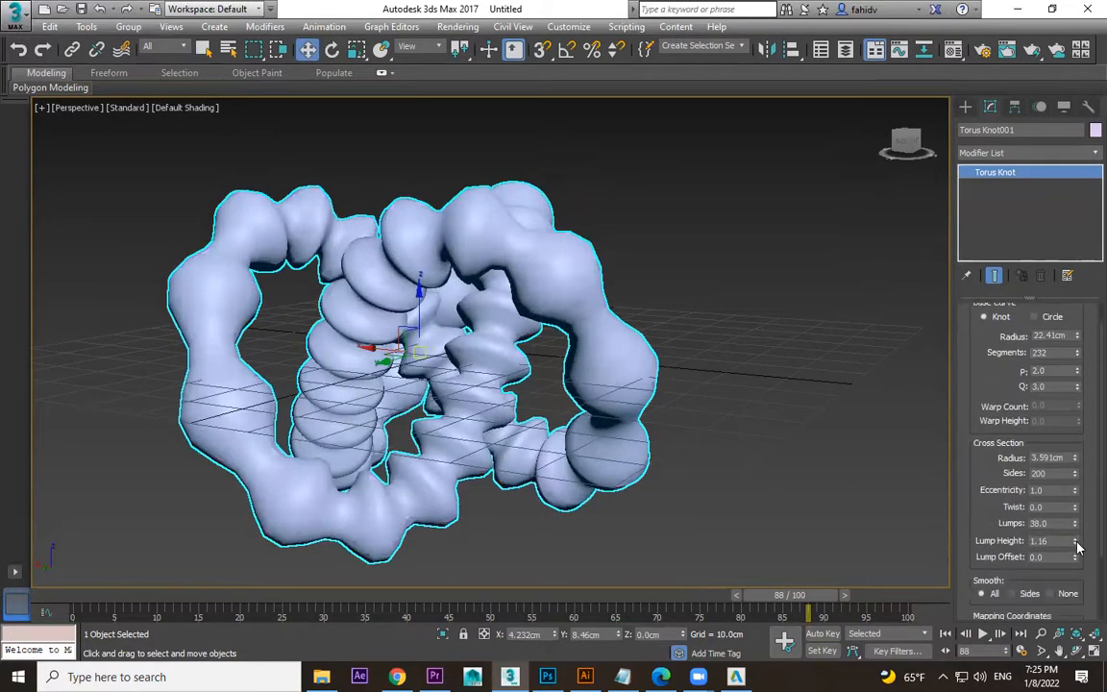
{"action": "left_click_drag", "start_coordinate": [1076, 562], "coordinate": [1077, 359]}
{"action": "key", "text": "ctrl+z"}
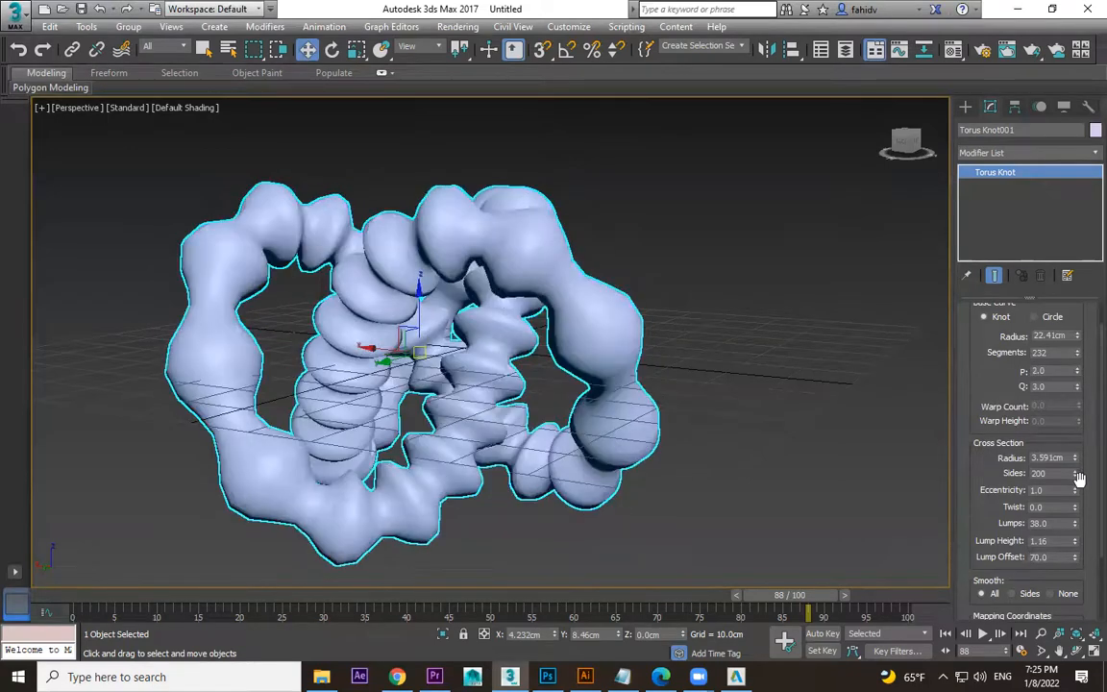
{"action": "left_click_drag", "start_coordinate": [1075, 523], "coordinate": [1073, 507]}
- Turn on Set Key mode and try keying the torus knot at frame 0, and at frame 100 with a lump offset of 275
{"action": "left_click_drag", "start_coordinate": [829, 596], "coordinate": [57, 596]}
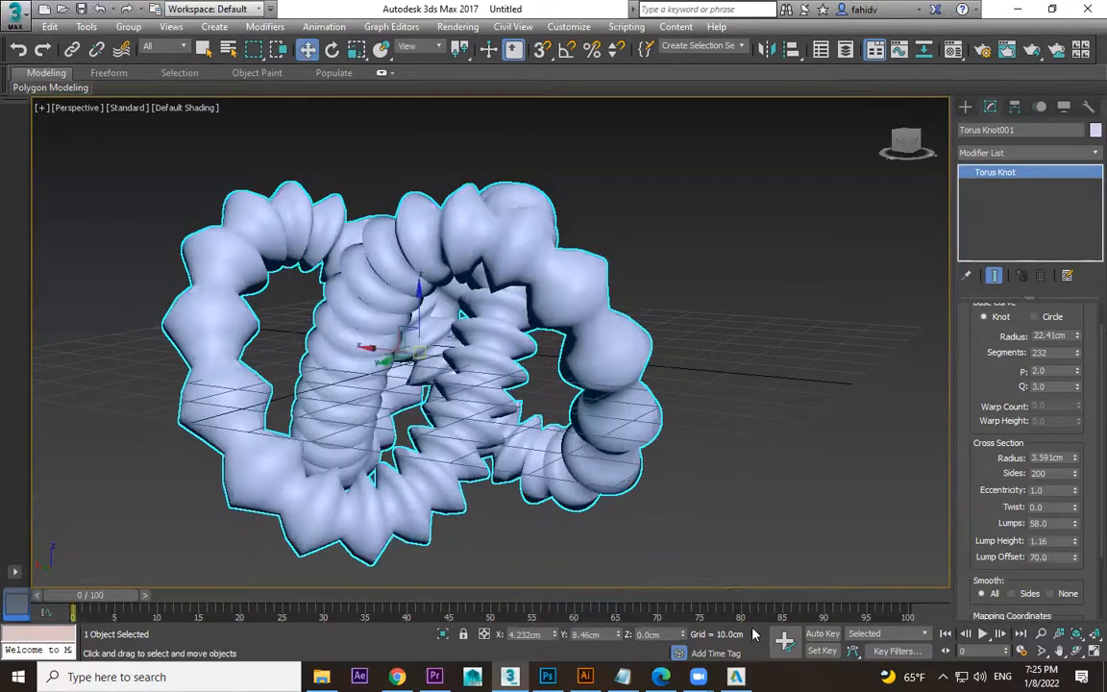
{"action": "left_click", "coordinate": [825, 654]}
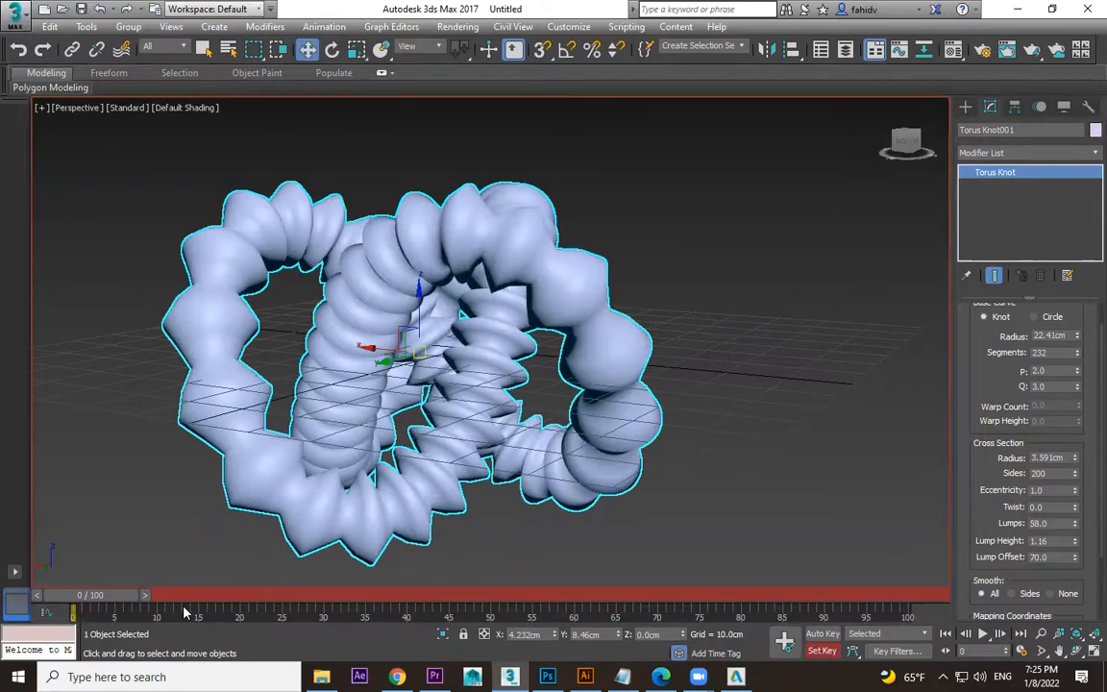
{"action": "left_click_drag", "start_coordinate": [112, 603], "coordinate": [923, 603]}
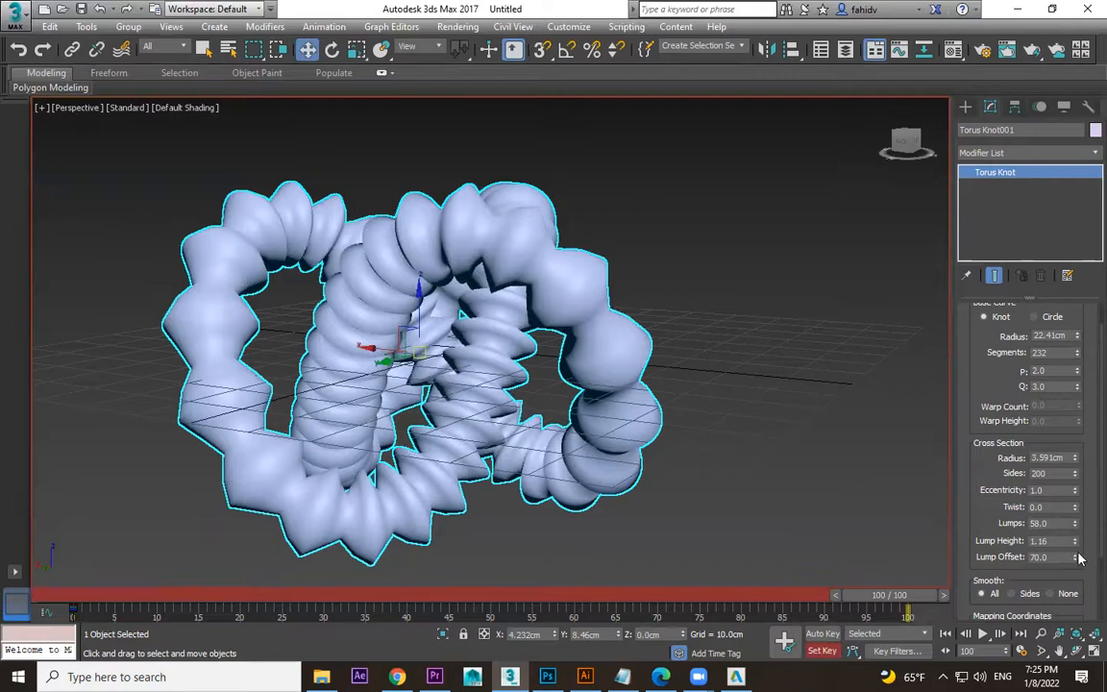
{"action": "left_click_drag", "start_coordinate": [1076, 557], "coordinate": [1078, 365]}
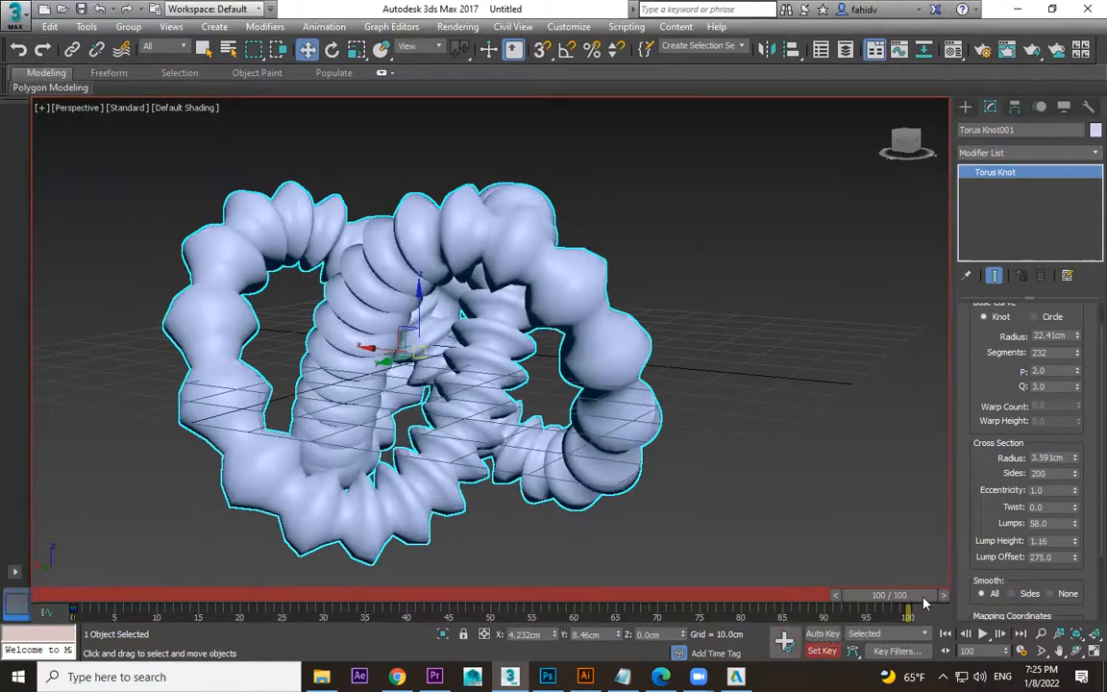
{"action": "left_click_drag", "start_coordinate": [911, 603], "coordinate": [47, 600]}
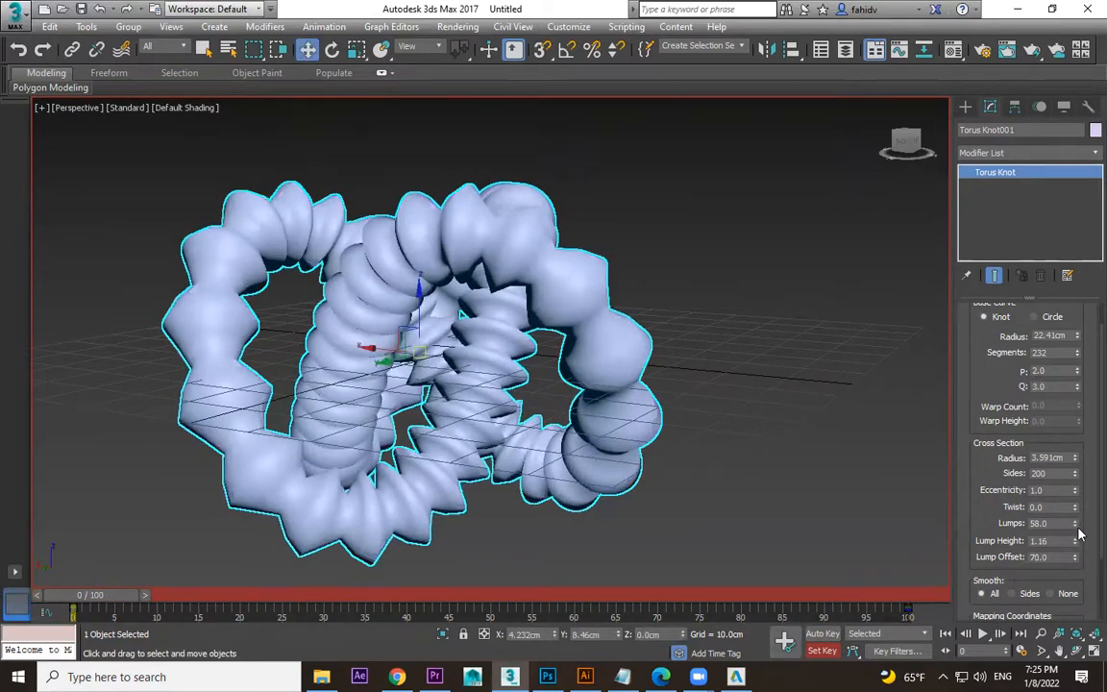
- Try a lump offset of 0 at frame 0 in Set Key mode and play the animation
{"action": "left_click_drag", "start_coordinate": [1076, 561], "coordinate": [1082, 53]}
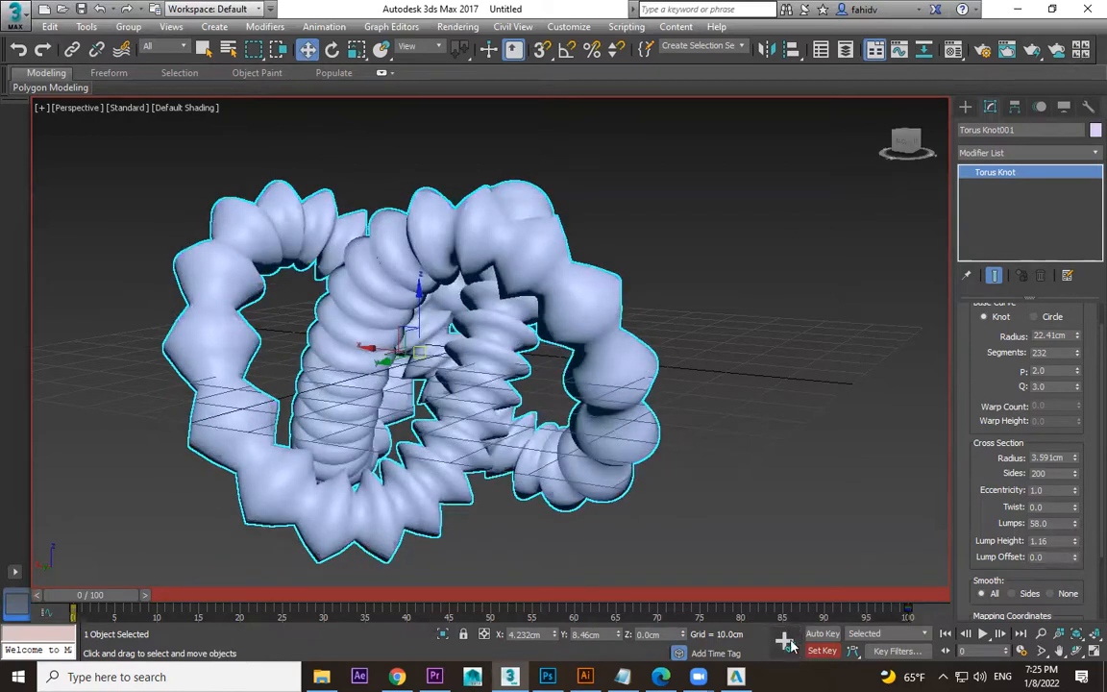
{"action": "mouse_move", "coordinate": [91, 597]}
{"action": "left_mouse_down"}
{"action": "mouse_move", "coordinate": [363, 597]}
{"action": "mouse_move", "coordinate": [87, 597]}
{"action": "left_mouse_up"}
{"action": "left_click", "coordinate": [982, 634]}
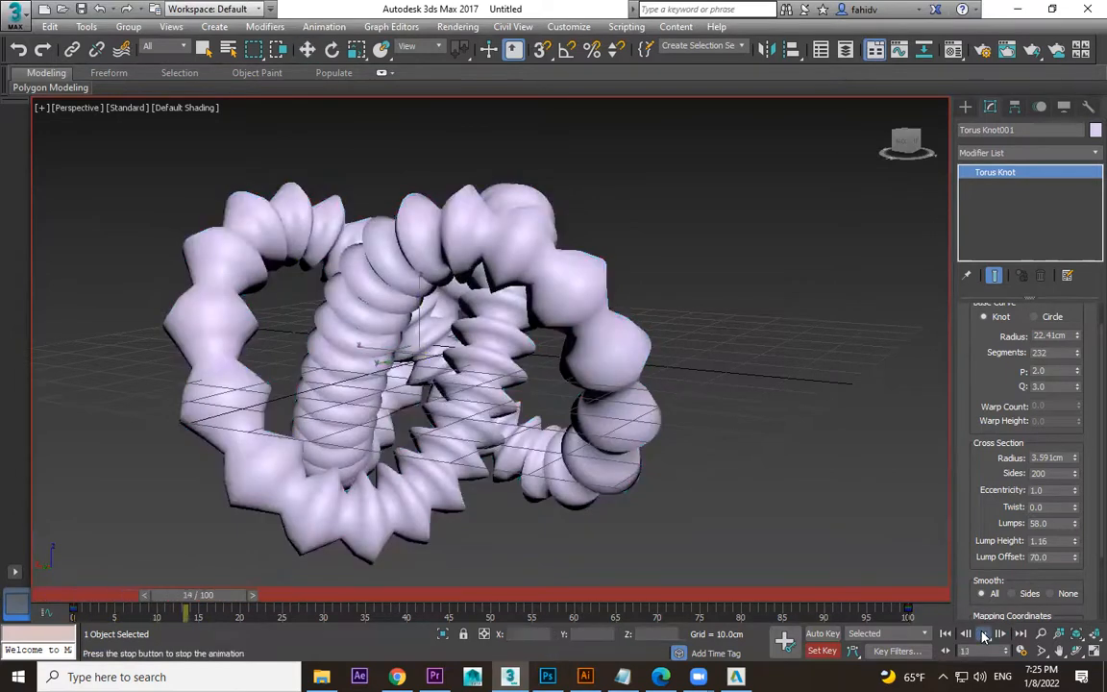
- Retry keying the lump offset in Set Key mode, using 0 at frame 0 and 263 at frame 100, and scrub back to frame 3
{"action": "left_click_drag", "start_coordinate": [687, 598], "coordinate": [1003, 604]}
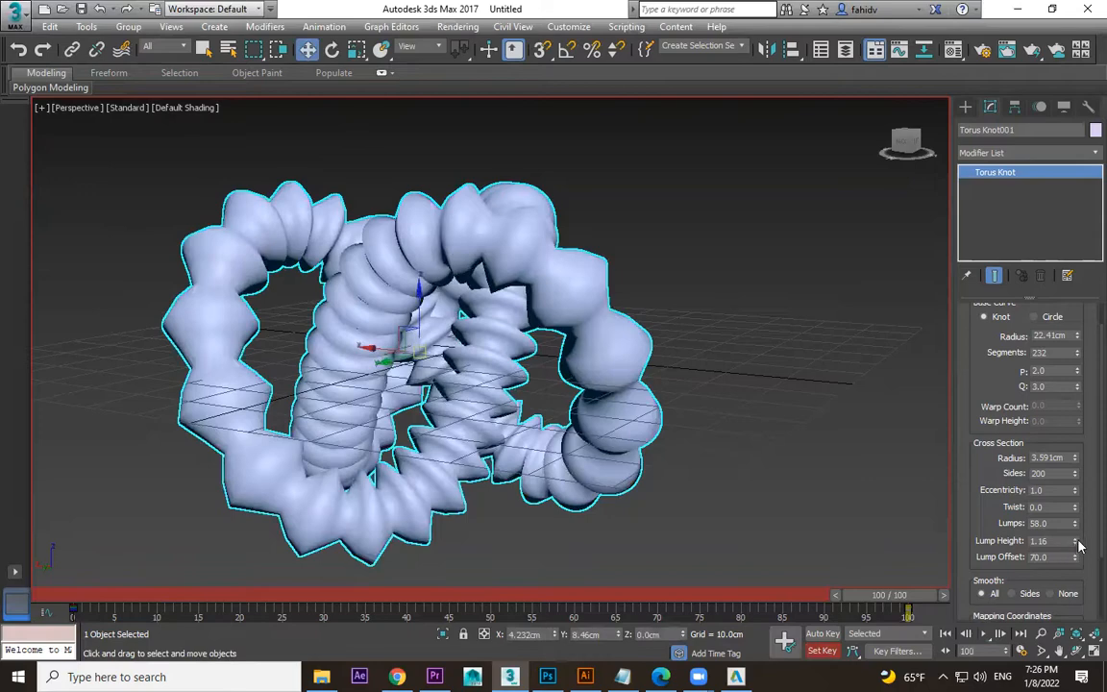
{"action": "left_click_drag", "start_coordinate": [1076, 561], "coordinate": [1077, 553]}
{"action": "left_click_drag", "start_coordinate": [1084, 458], "coordinate": [1083, 454]}
{"action": "left_click_drag", "start_coordinate": [864, 601], "coordinate": [48, 602]}
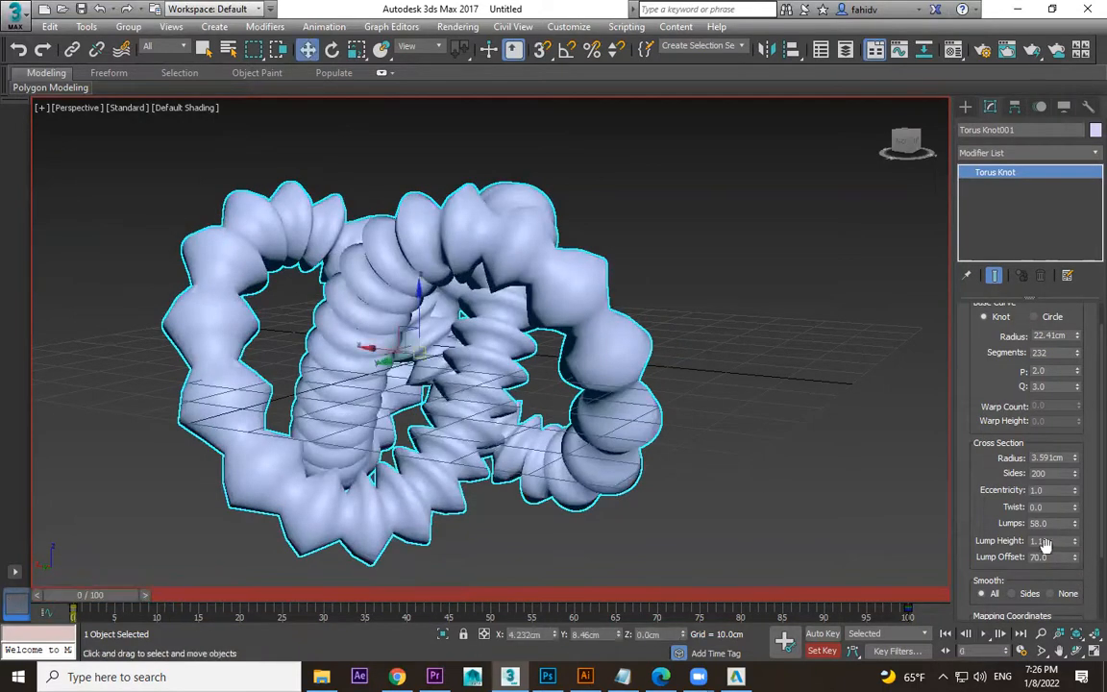
{"action": "left_click_drag", "start_coordinate": [1075, 558], "coordinate": [857, 625]}
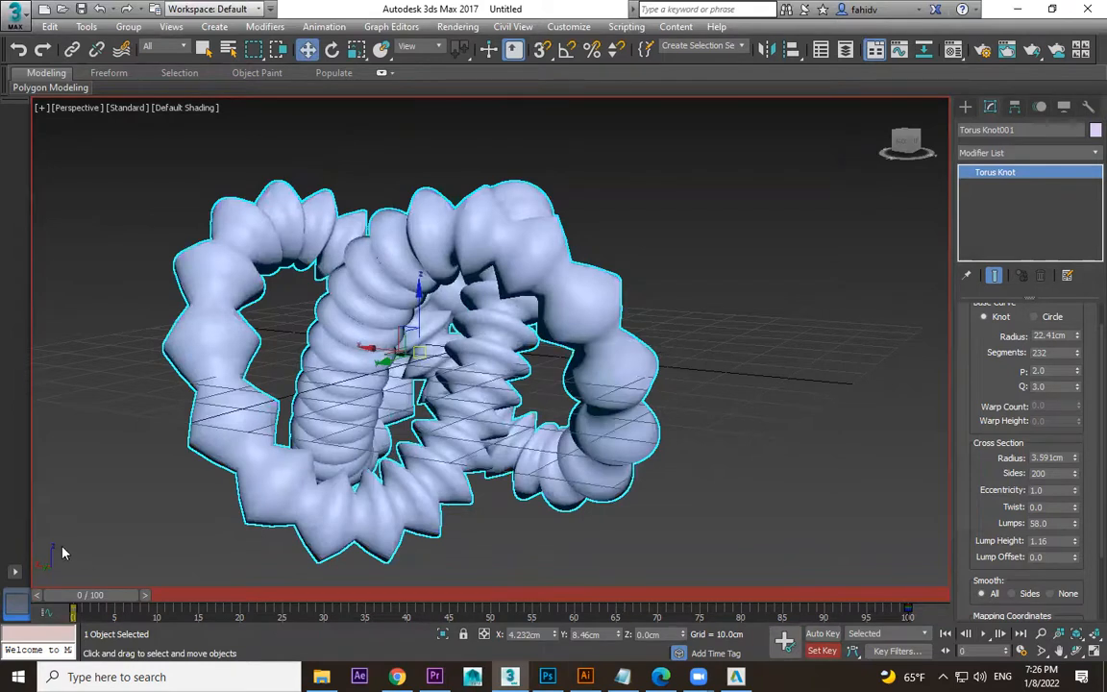
{"action": "left_click_drag", "start_coordinate": [102, 598], "coordinate": [972, 601]}
{"action": "left_click_drag", "start_coordinate": [1076, 558], "coordinate": [1094, 327]}
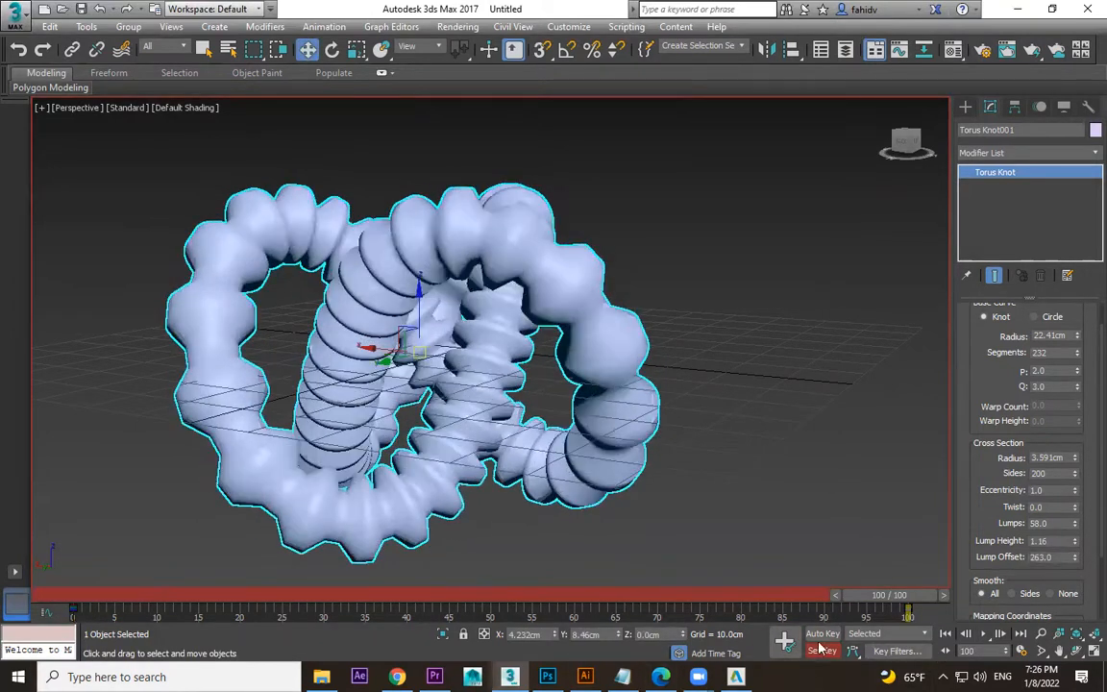
{"action": "left_click_drag", "start_coordinate": [889, 595], "coordinate": [100, 600]}
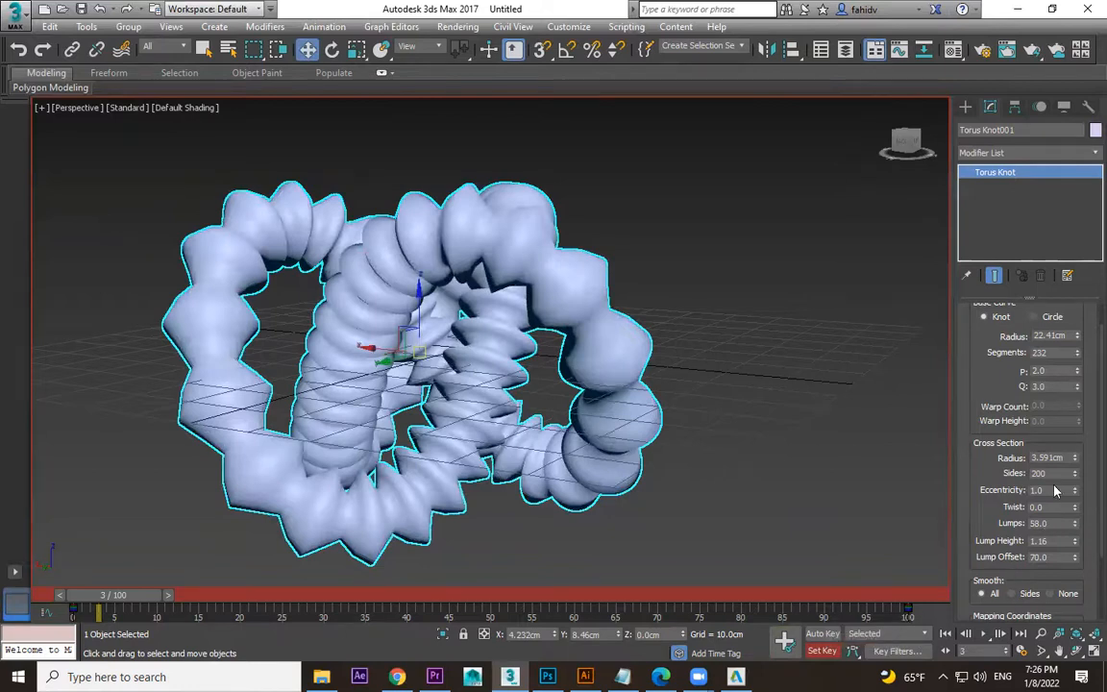
- Try moving the torus knot along the X axis to about -33.84 cm at frame 3 and undo the move
{"action": "scroll", "coordinate": [438, 385], "scroll_direction": "down", "scroll_amount": 3}
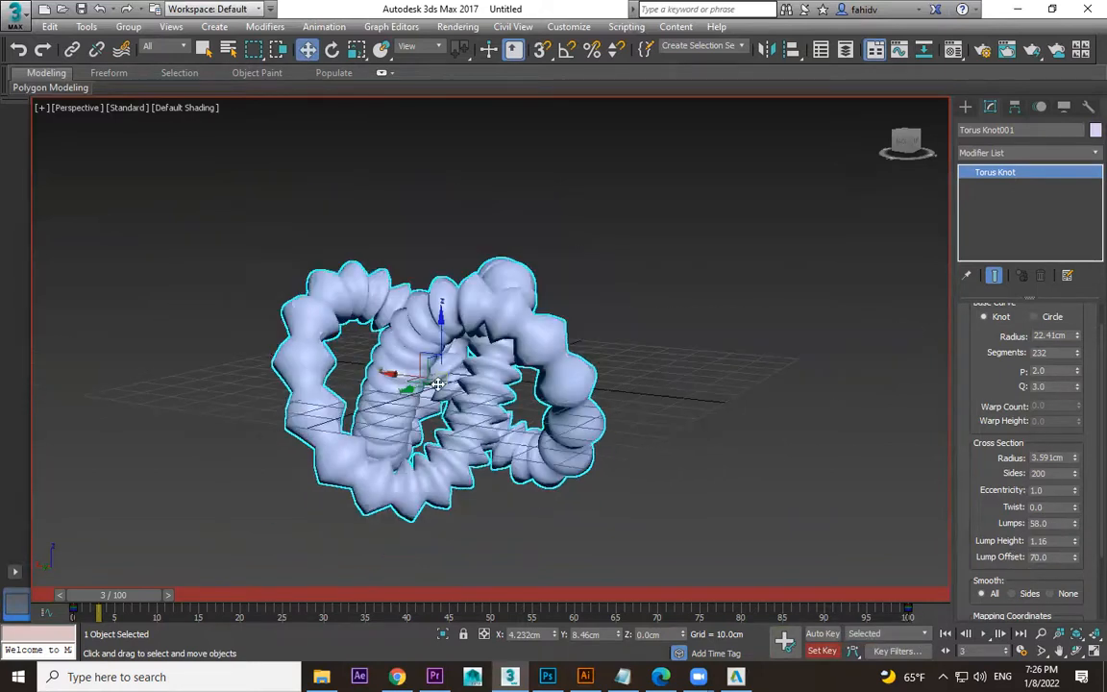
{"action": "left_click_drag", "start_coordinate": [397, 374], "coordinate": [536, 393]}
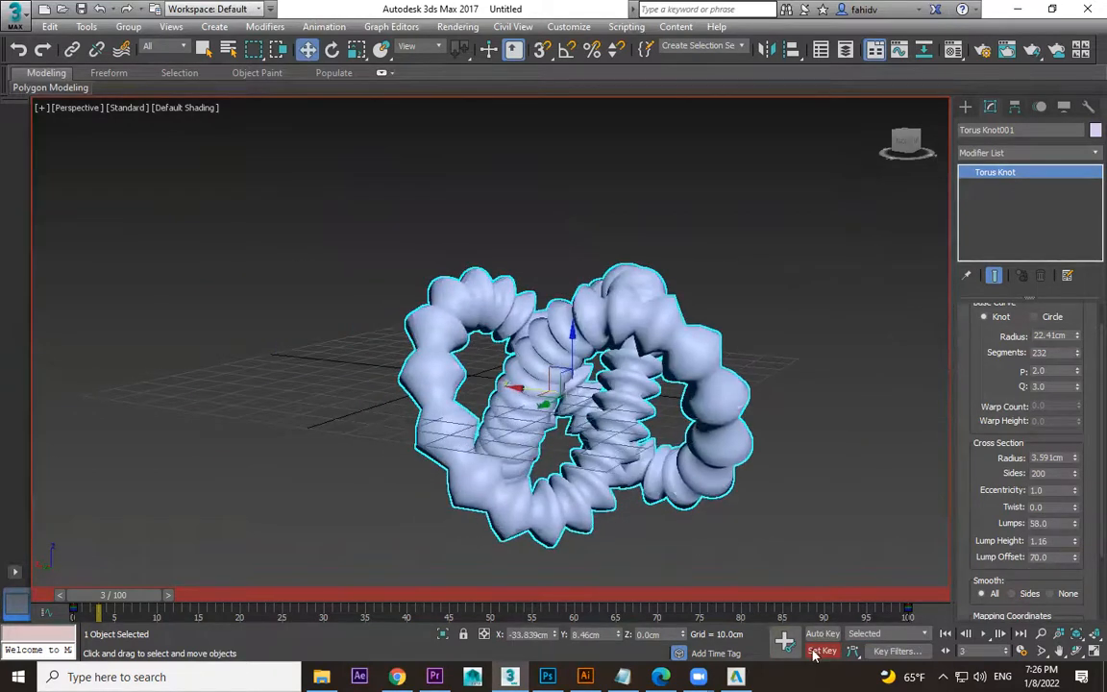
{"action": "key", "text": "ctrl+z"}
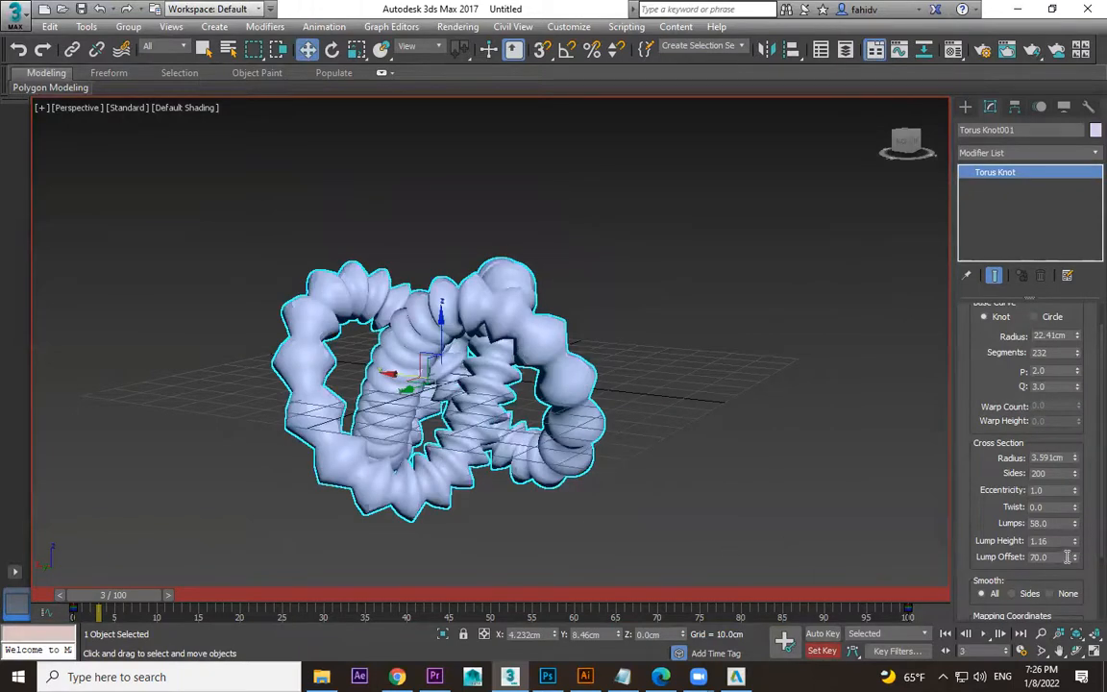
- Try animating the torus knot's lump offset in Auto Key mode between frames 0 and 100, and play the animation
{"action": "left_click", "coordinate": [828, 637]}
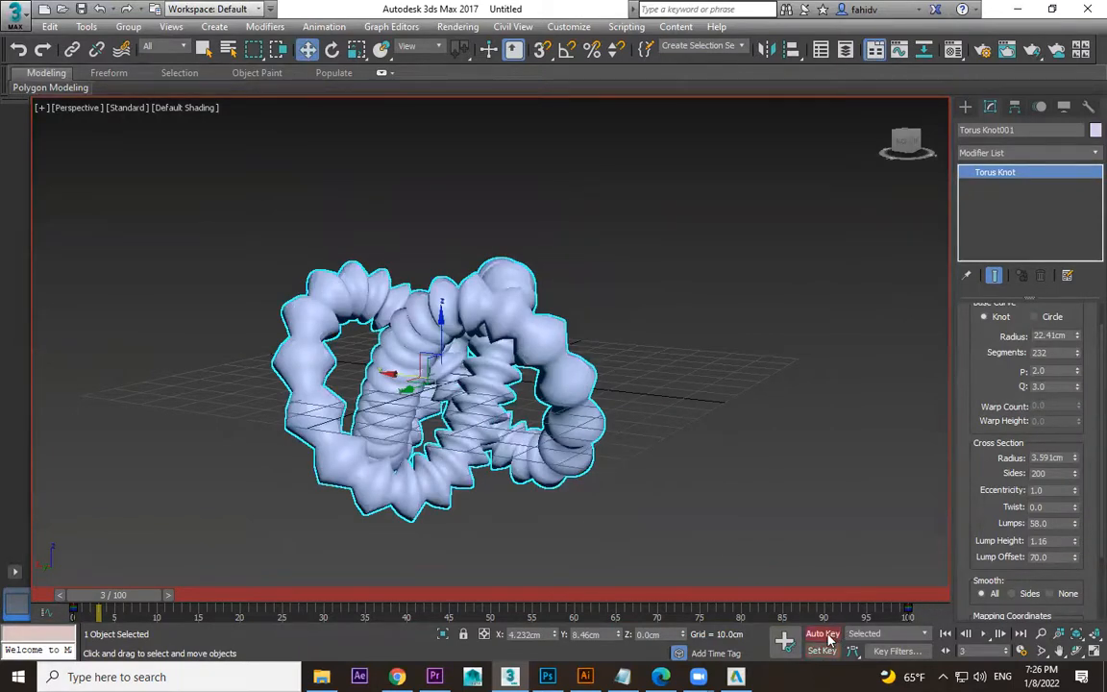
{"action": "left_click_drag", "start_coordinate": [108, 595], "coordinate": [41, 598]}
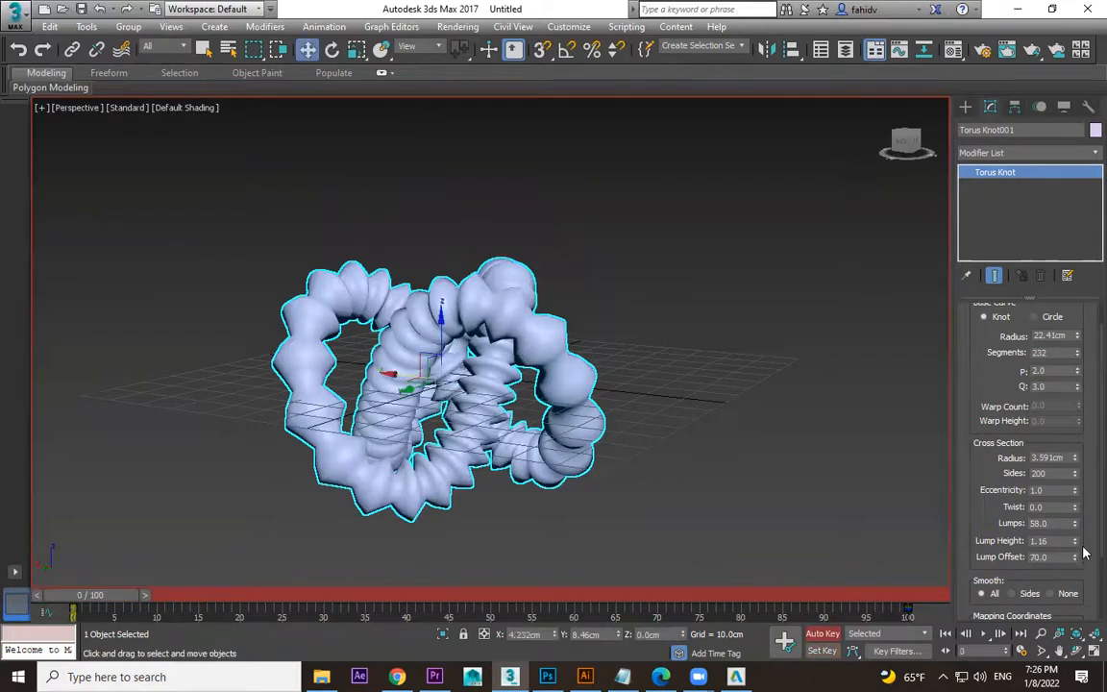
{"action": "left_click_drag", "start_coordinate": [1075, 559], "coordinate": [1077, 531]}
{"action": "left_click_drag", "start_coordinate": [77, 597], "coordinate": [938, 595]}
{"action": "left_click_drag", "start_coordinate": [1075, 556], "coordinate": [14, 83]}
{"action": "left_click_drag", "start_coordinate": [882, 597], "coordinate": [65, 606]}
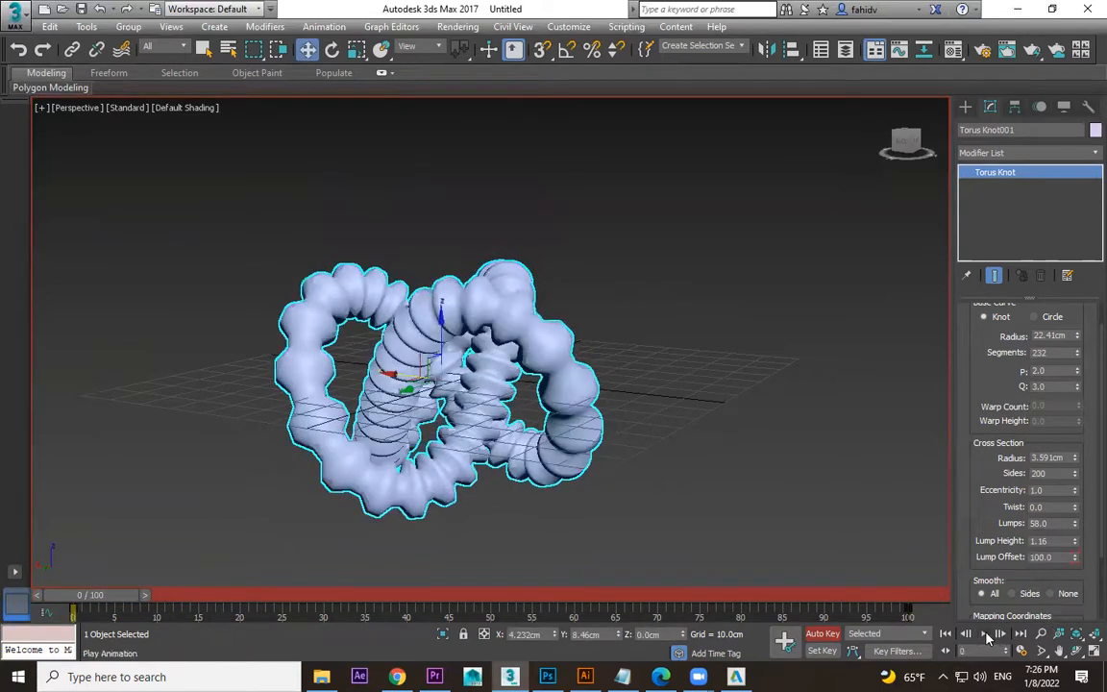
{"action": "left_click", "coordinate": [987, 636]}
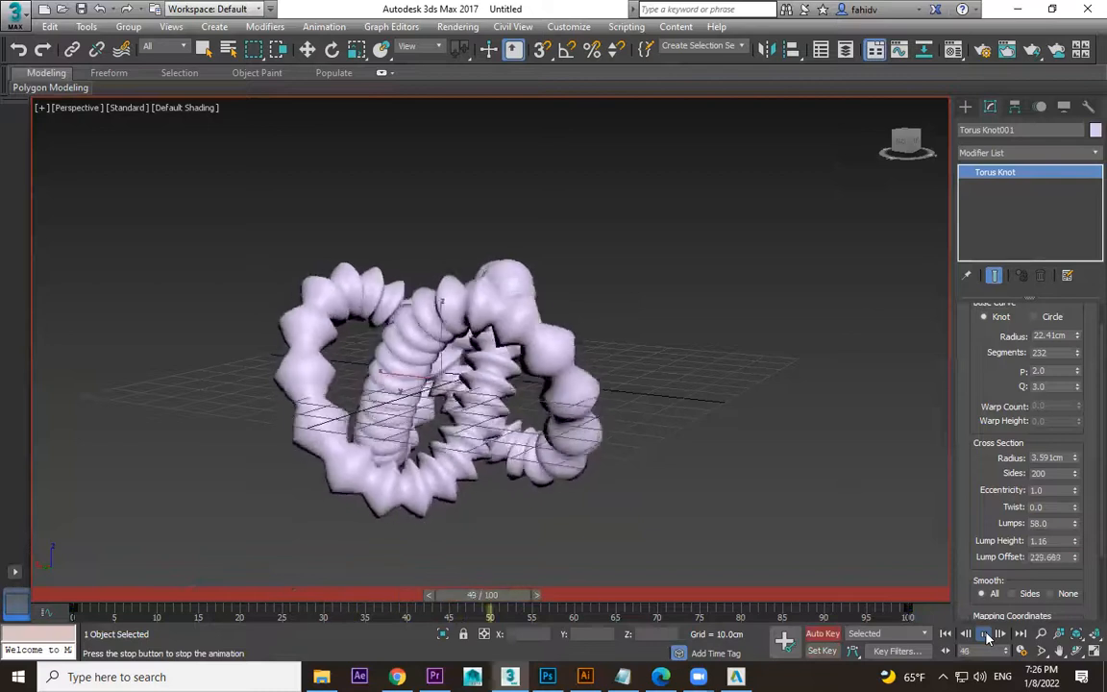
{"action": "left_click", "coordinate": [987, 636]}
- Delete the animated torus knot, turn off Auto Key mode and return to frame 0
{"action": "key", "text": "Delete"}
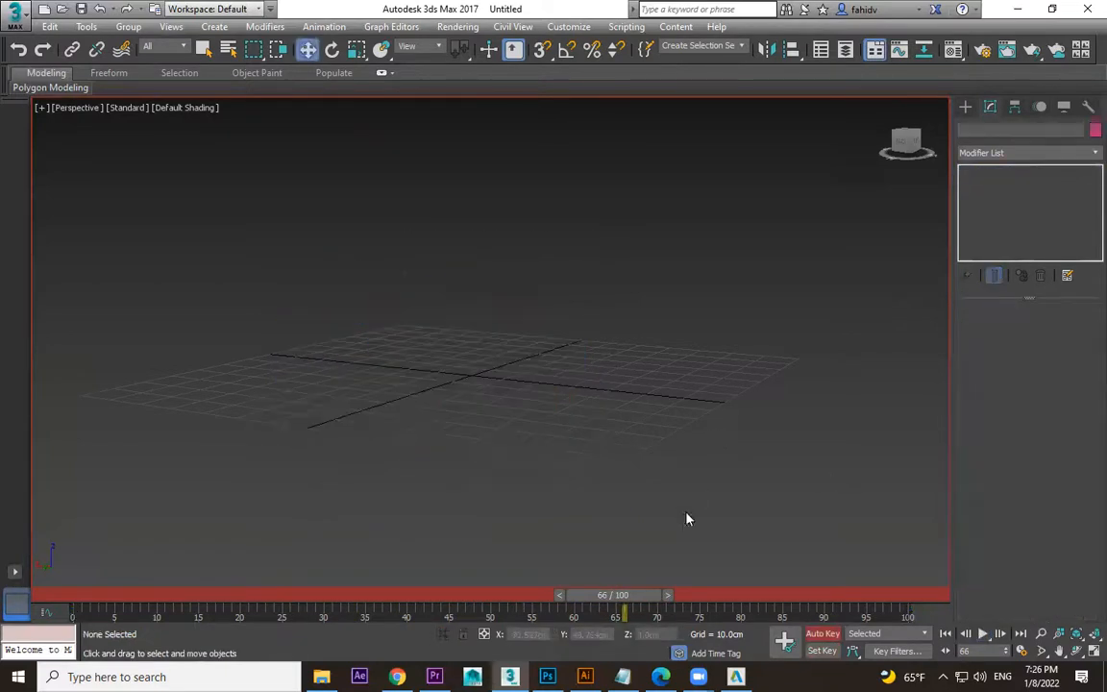
{"action": "left_click", "coordinate": [830, 636]}
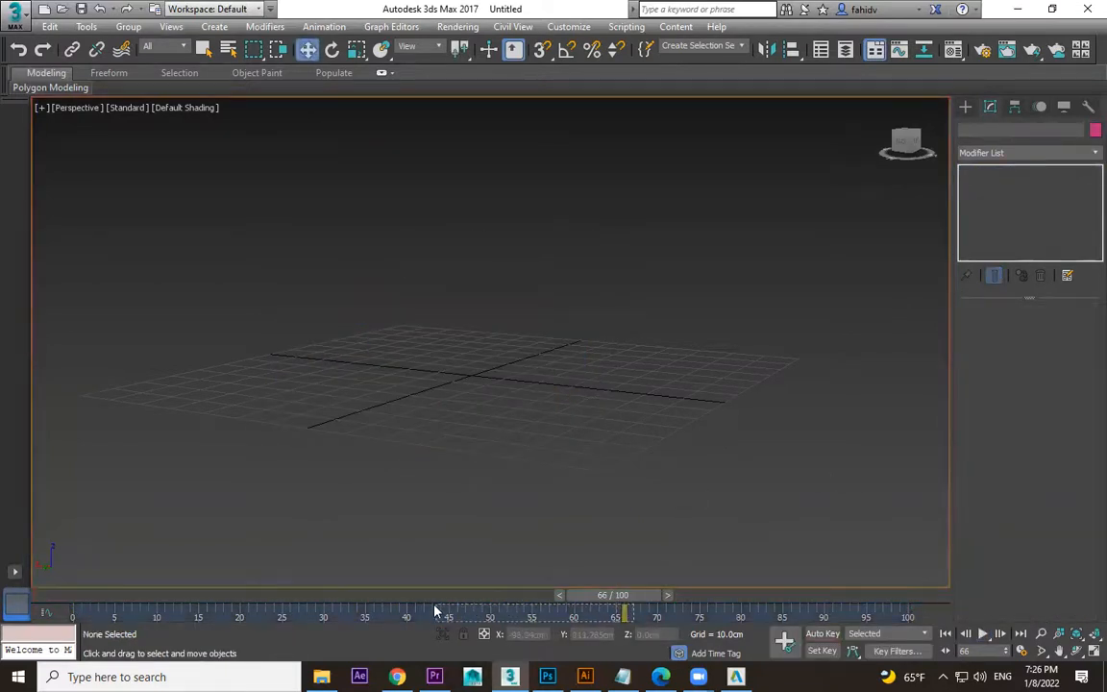
{"action": "left_click_drag", "start_coordinate": [623, 596], "coordinate": [58, 609]}
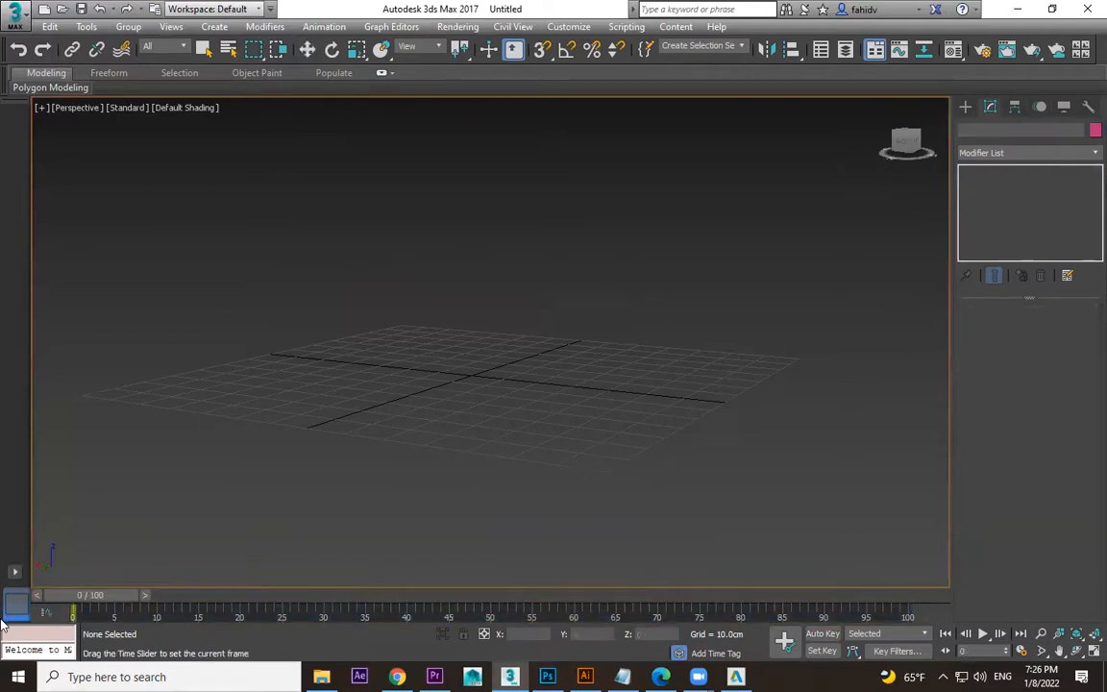
- Create a new torus knot near the grid's centre with a radius of about 32 cm and a cross-section radius of about 4.4 cm
{"action": "left_click", "coordinate": [966, 111]}
{"action": "left_click", "coordinate": [1058, 200]}
{"action": "middle_click_drag", "start_coordinate": [593, 389], "coordinate": [593, 427]}
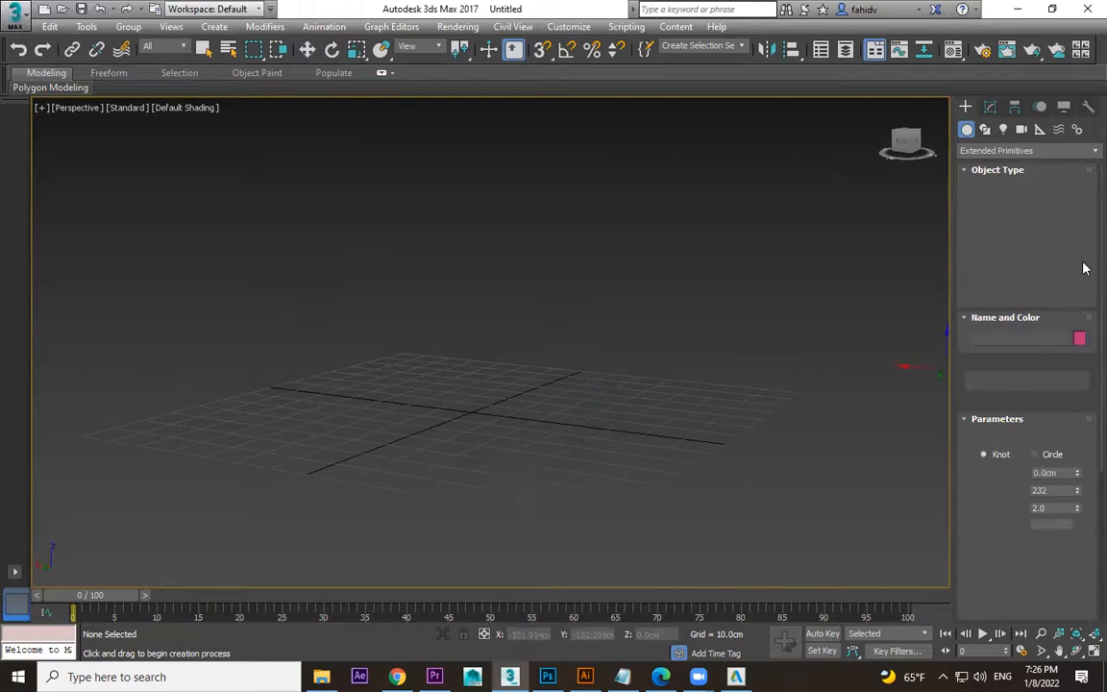
{"action": "left_click", "coordinate": [1010, 154]}
{"action": "left_click", "coordinate": [1012, 154]}
{"action": "middle_click_drag", "start_coordinate": [472, 401], "coordinate": [480, 434]}
{"action": "left_click_drag", "start_coordinate": [479, 434], "coordinate": [552, 477]}
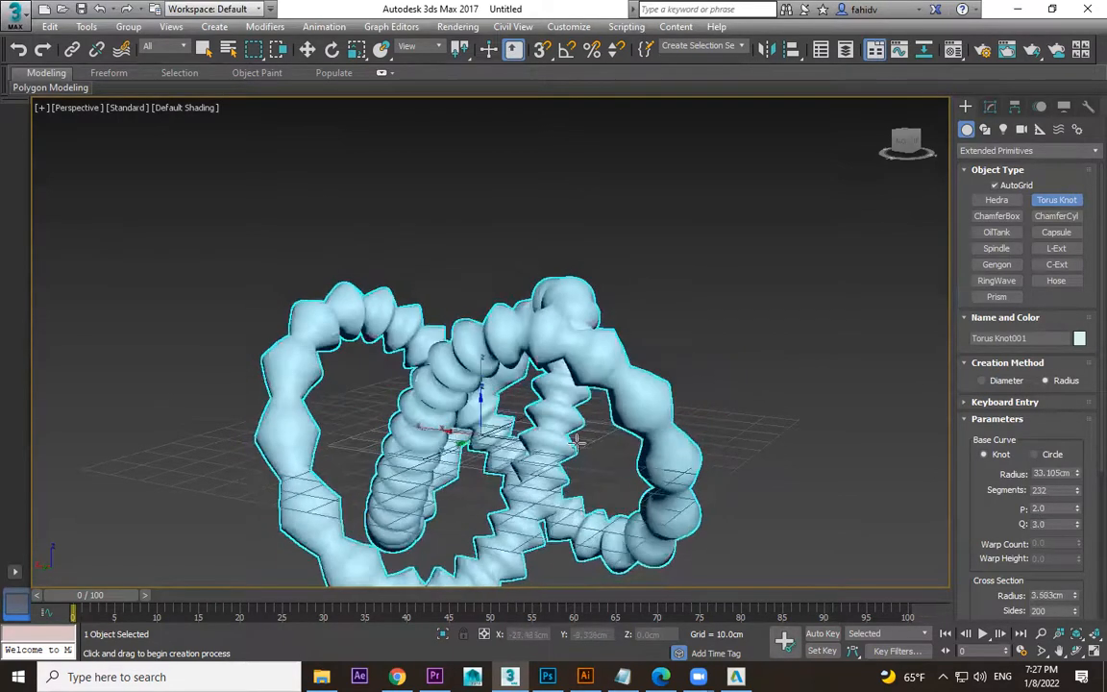
{"action": "middle_click_drag", "start_coordinate": [724, 457], "coordinate": [713, 423]}
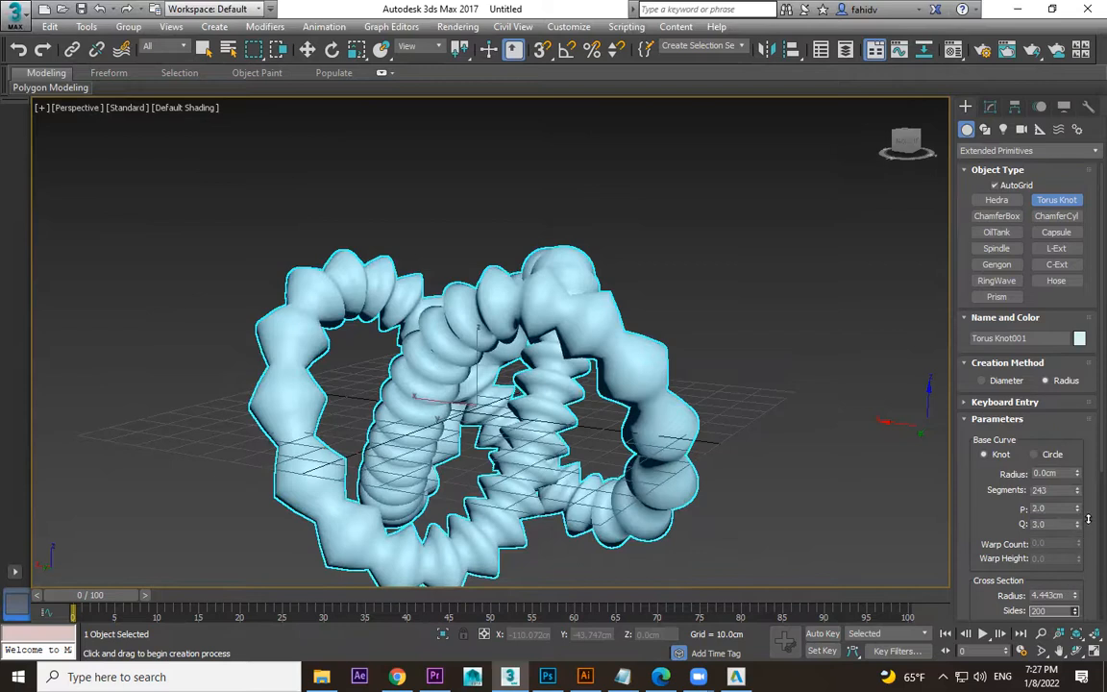
- Try setting lumps to 61 and lump height to 1.25 in the torus knot's creation parameters, and leave the creation tool
{"action": "middle_click_drag", "start_coordinate": [796, 469], "coordinate": [790, 437]}
{"action": "left_click_drag", "start_coordinate": [1016, 526], "coordinate": [1022, 330]}
{"action": "left_click_drag", "start_coordinate": [1075, 468], "coordinate": [1075, 500]}
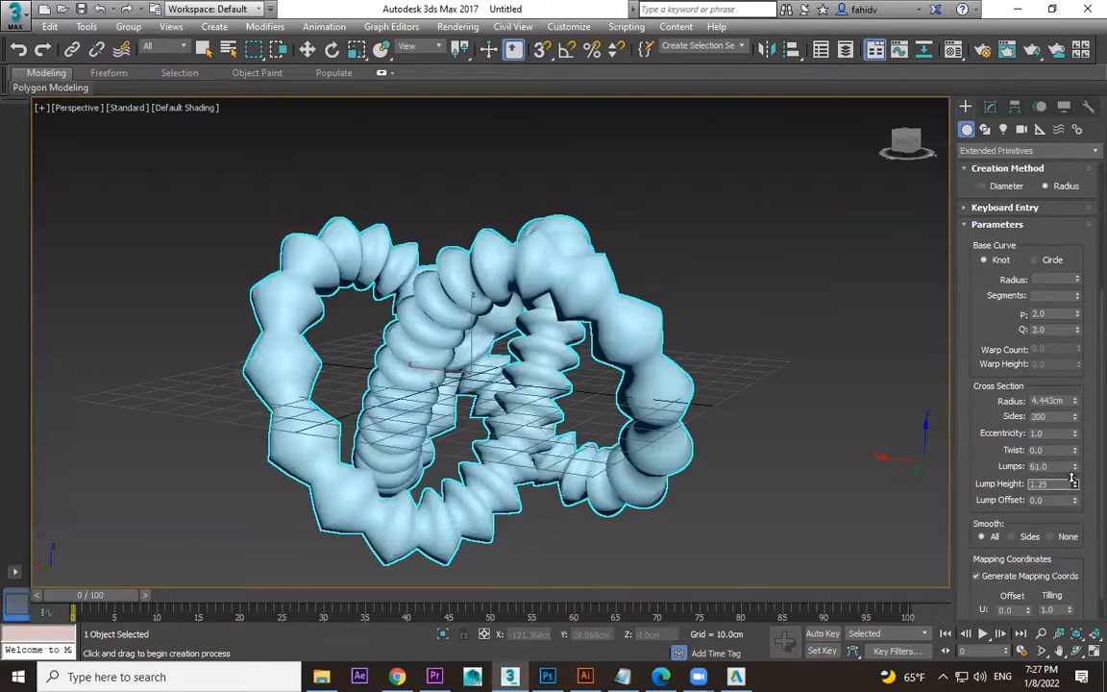
{"action": "key", "text": "w"}
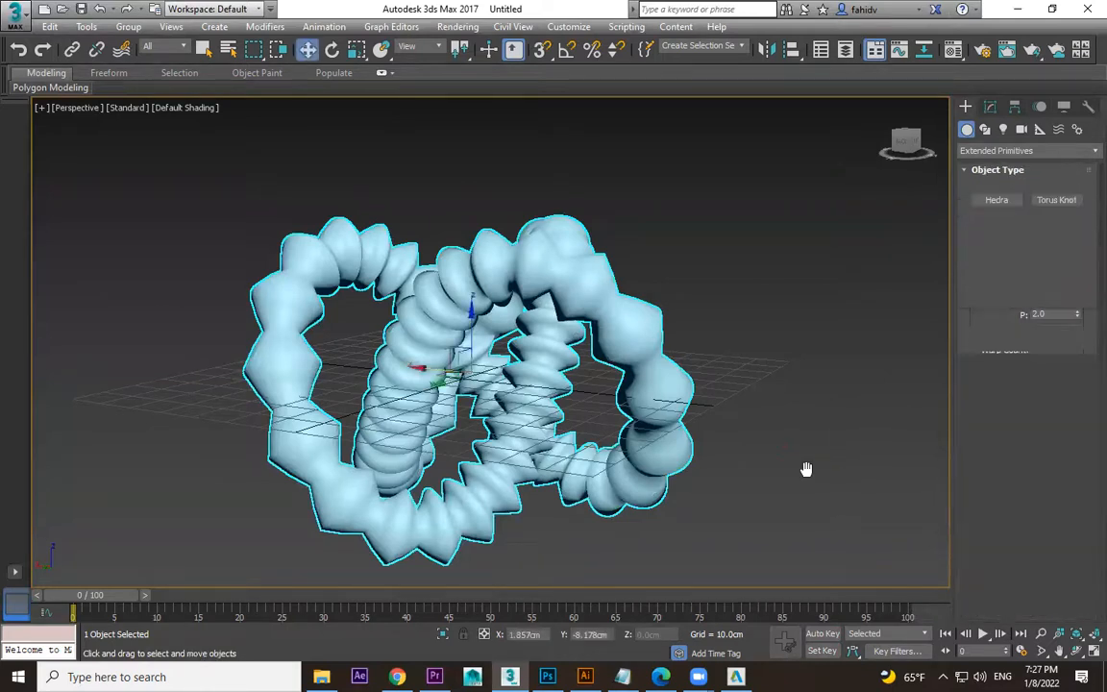
{"action": "middle_click_drag", "start_coordinate": [806, 470], "coordinate": [785, 490]}
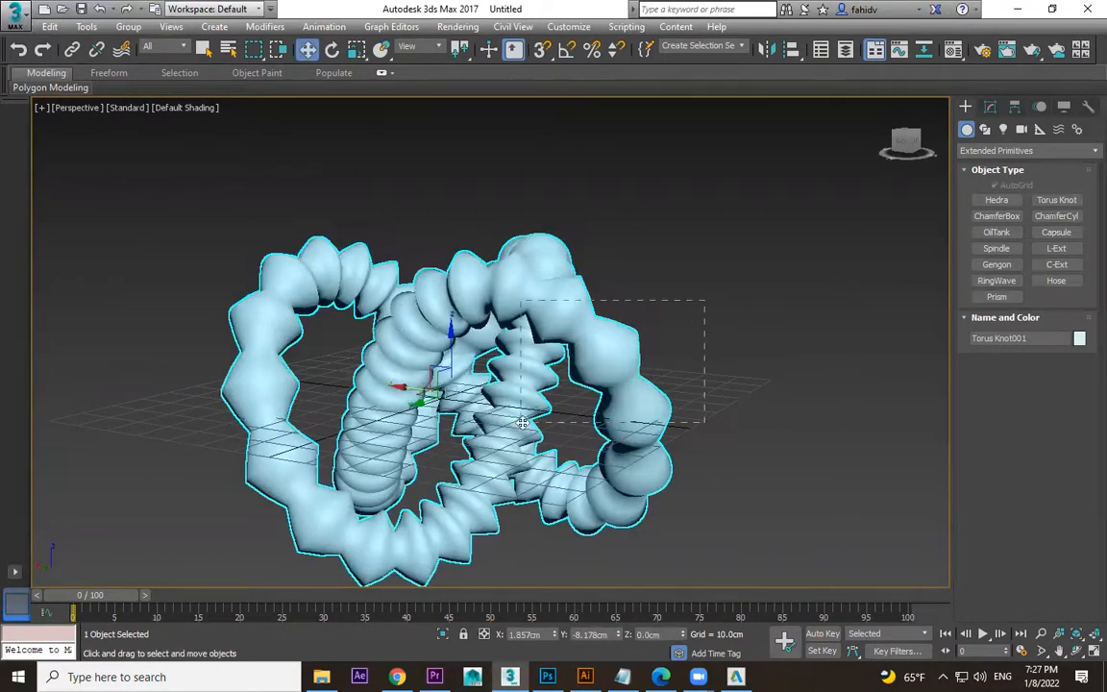
- Modify the new torus knot to have 69 lumps and a lump height of 1.32
{"action": "left_click", "coordinate": [991, 107]}
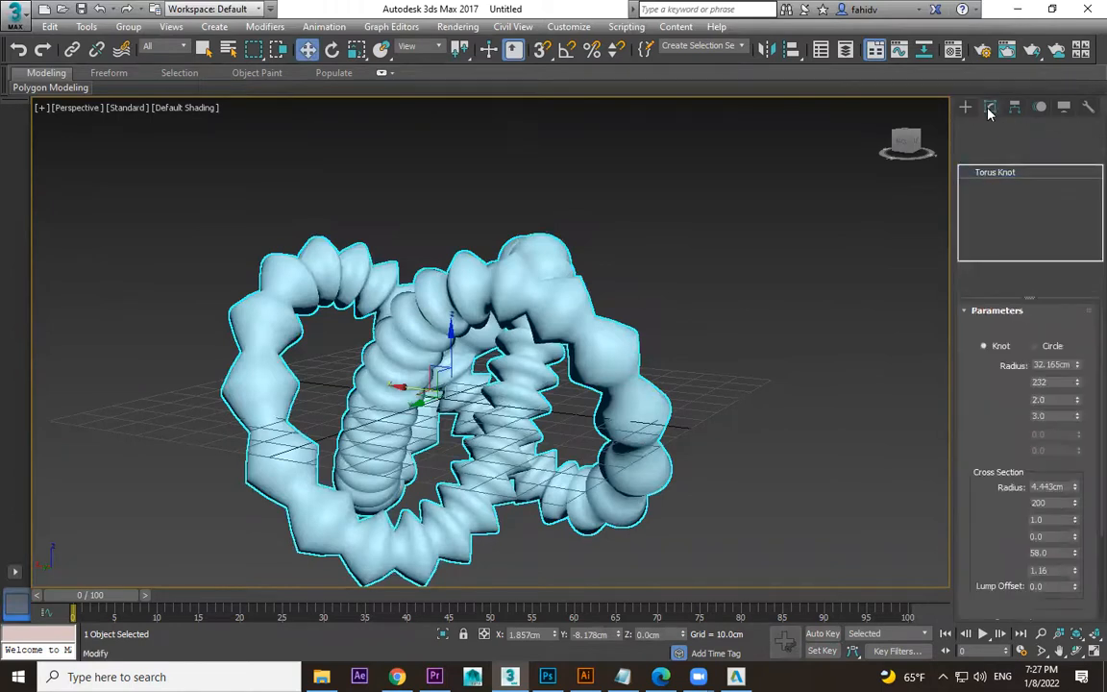
{"action": "left_click_drag", "start_coordinate": [994, 543], "coordinate": [1001, 488]}
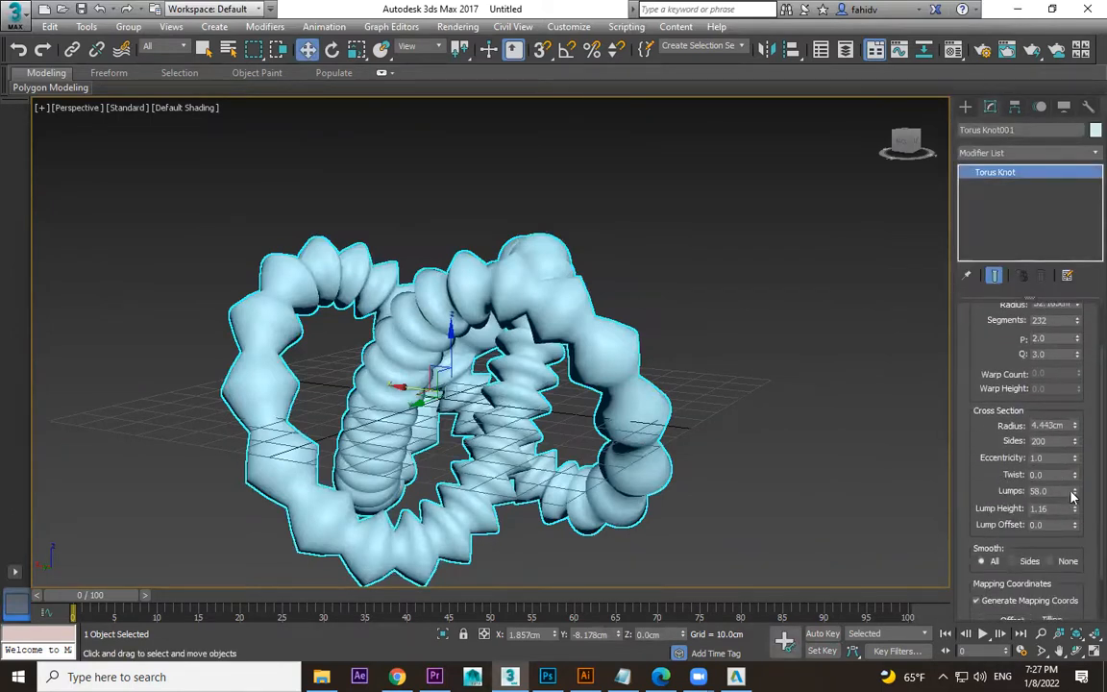
{"action": "left_click_drag", "start_coordinate": [1076, 493], "coordinate": [1079, 530]}
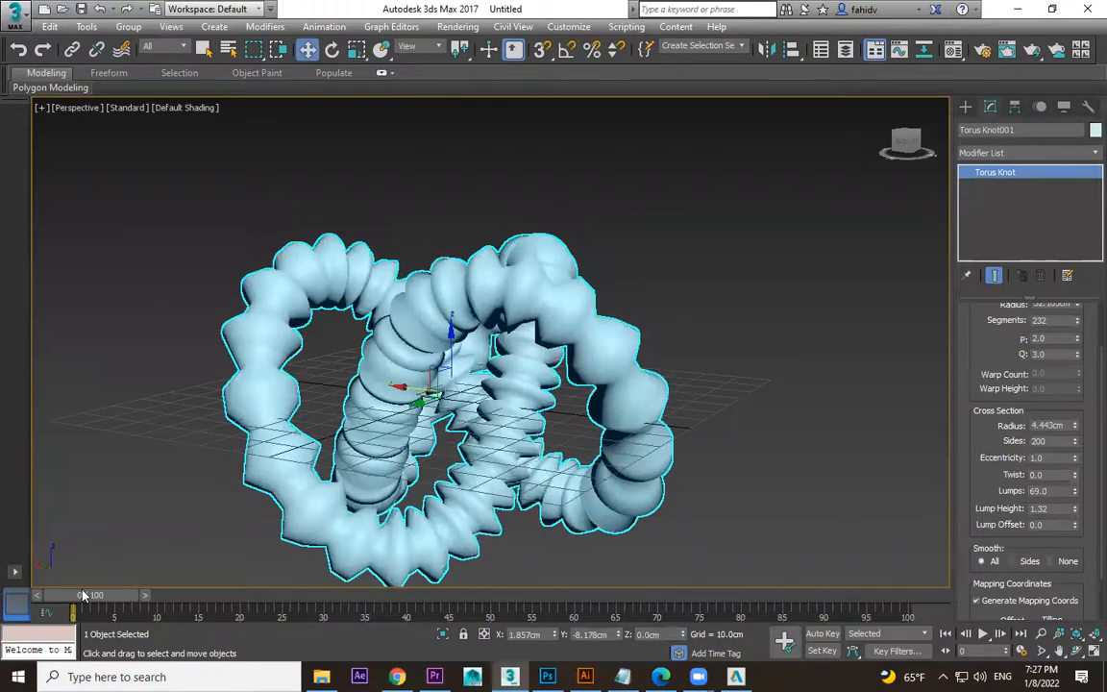
- Turn on Auto Key mode and set the torus knot's lump height to 1.31 and lump offset to 2 at frame 0
{"action": "key", "text": "n"}
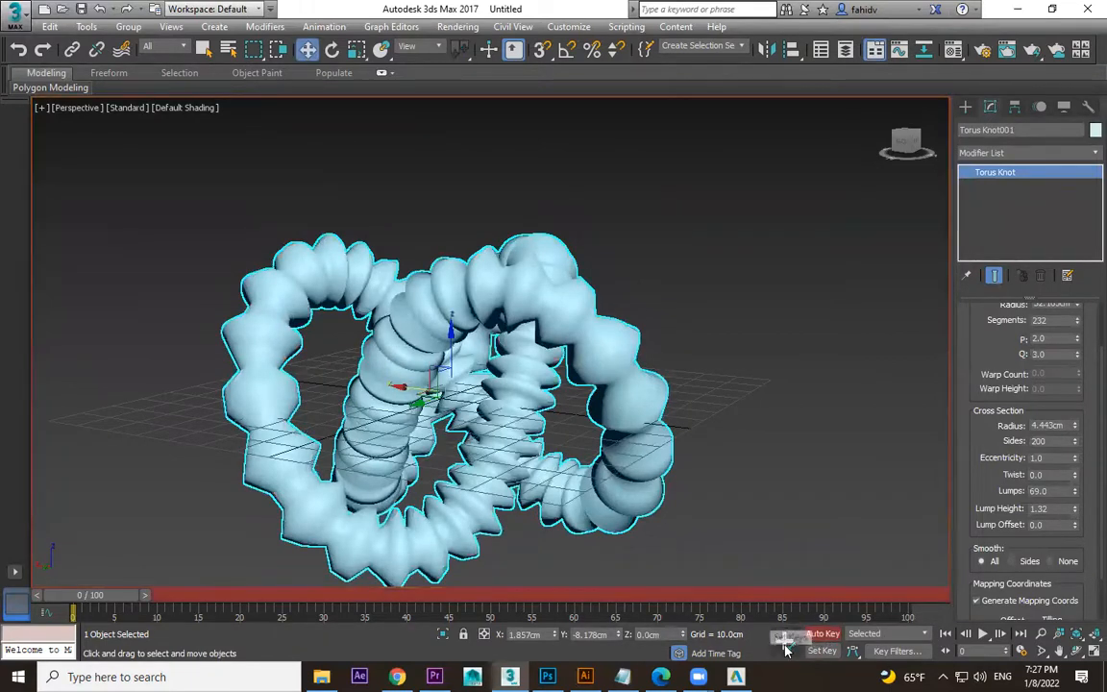
{"action": "left_click", "coordinate": [1076, 515]}
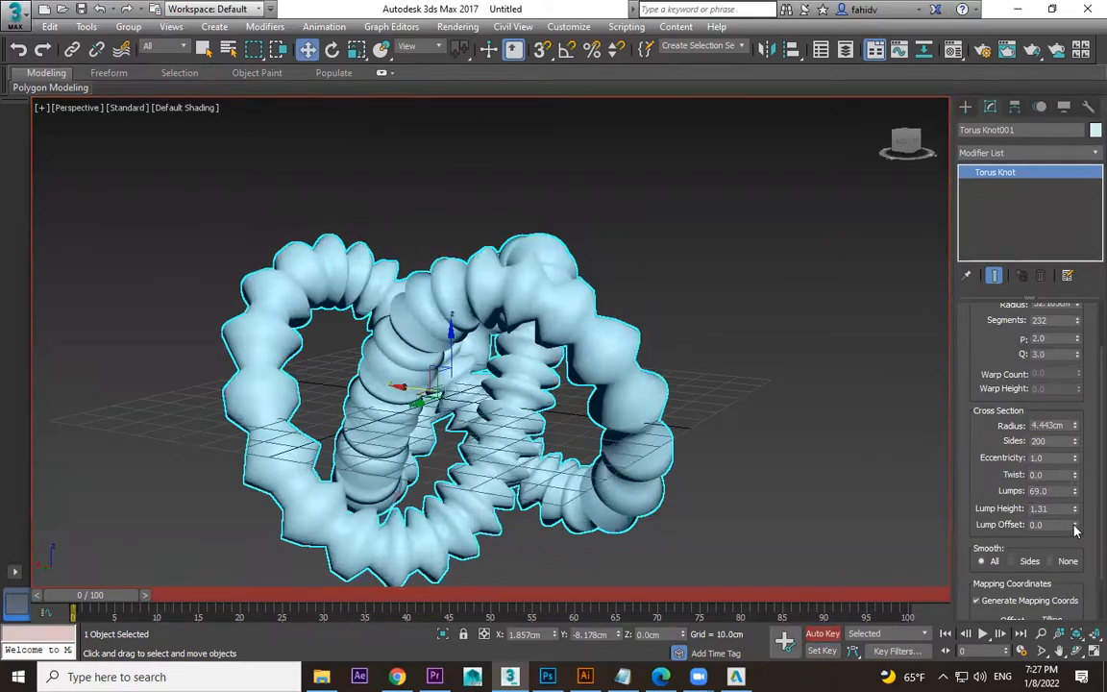
{"action": "left_click", "coordinate": [1076, 524]}
{"action": "left_click", "coordinate": [1076, 523]}
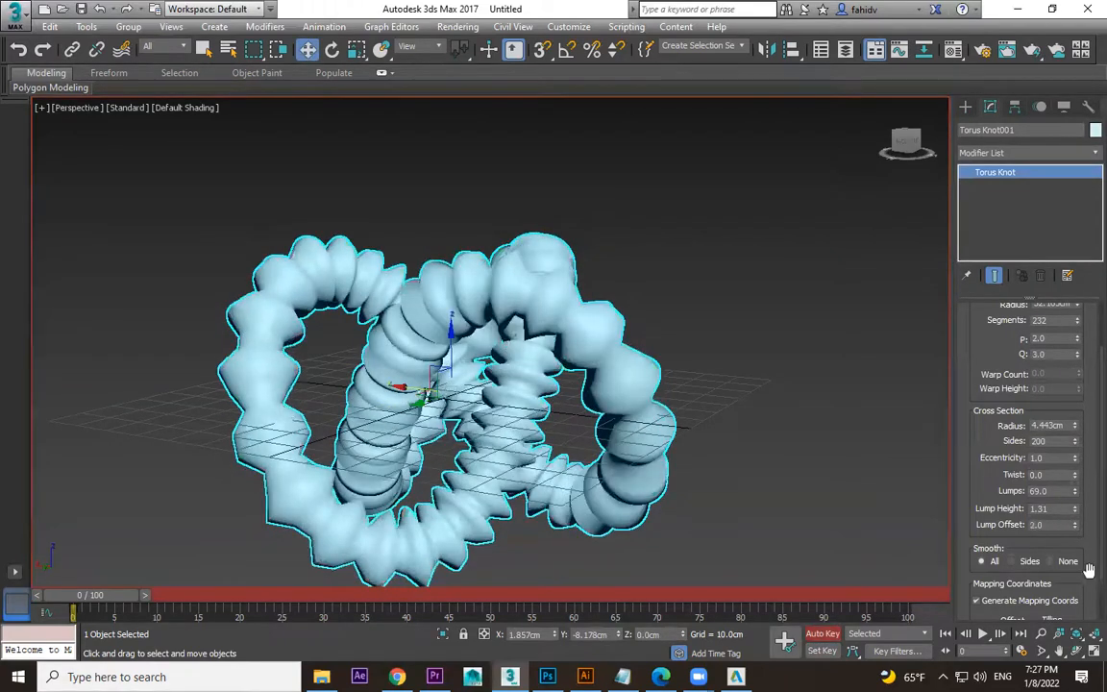
- Key a higher lump offset at frame 100, turn off Auto Key mode and play back the animation from frame 0
{"action": "left_click_drag", "start_coordinate": [105, 601], "coordinate": [904, 601]}
{"action": "left_click_drag", "start_coordinate": [1074, 524], "coordinate": [1074, 481]}
{"action": "left_click_drag", "start_coordinate": [890, 596], "coordinate": [2, 604]}
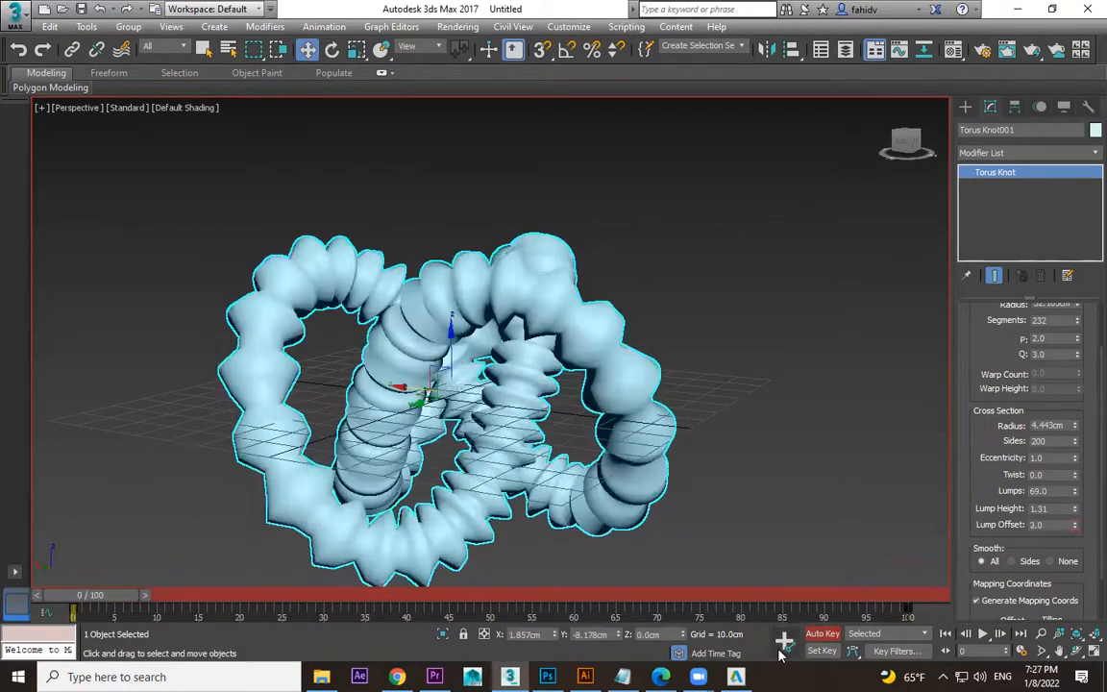
{"action": "left_click", "coordinate": [830, 634]}
{"action": "left_click", "coordinate": [982, 633]}
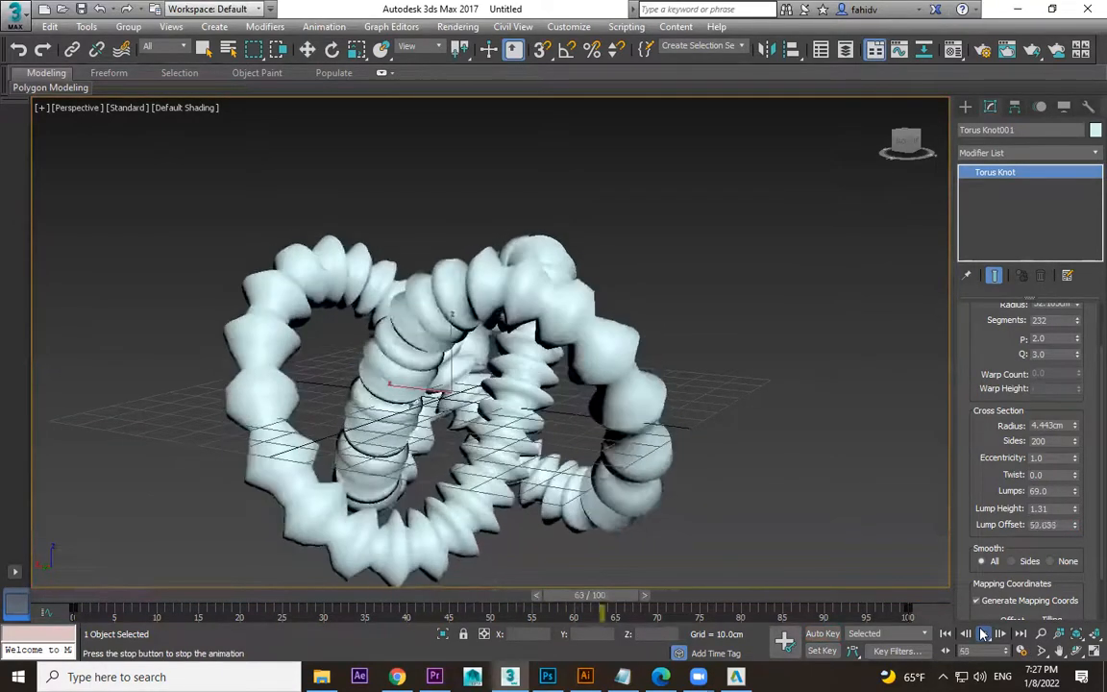
{"action": "left_click", "coordinate": [982, 634]}
- Create a hedra on the empty ground beside the torus knot and orbit to see both from above
{"action": "left_click_drag", "start_coordinate": [632, 208], "coordinate": [421, 347]}
{"action": "scroll", "coordinate": [531, 315], "scroll_direction": "down", "scroll_amount": 3}
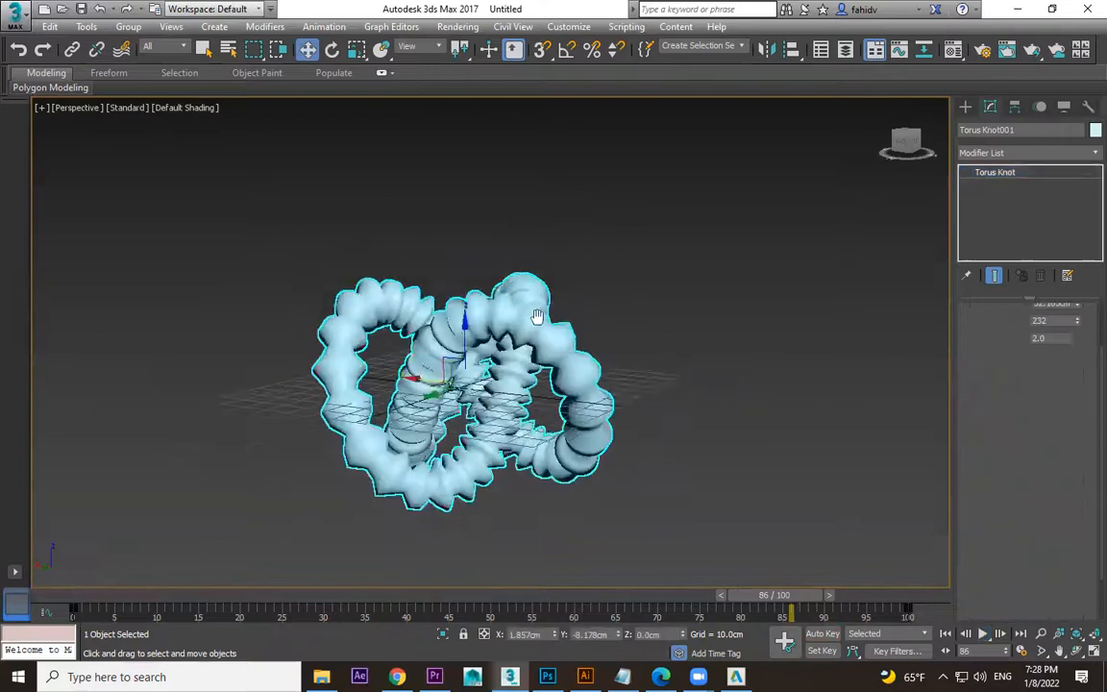
{"action": "middle_click_drag", "start_coordinate": [536, 314], "coordinate": [266, 359]}
{"action": "left_click", "coordinate": [966, 107]}
{"action": "left_click", "coordinate": [996, 204]}
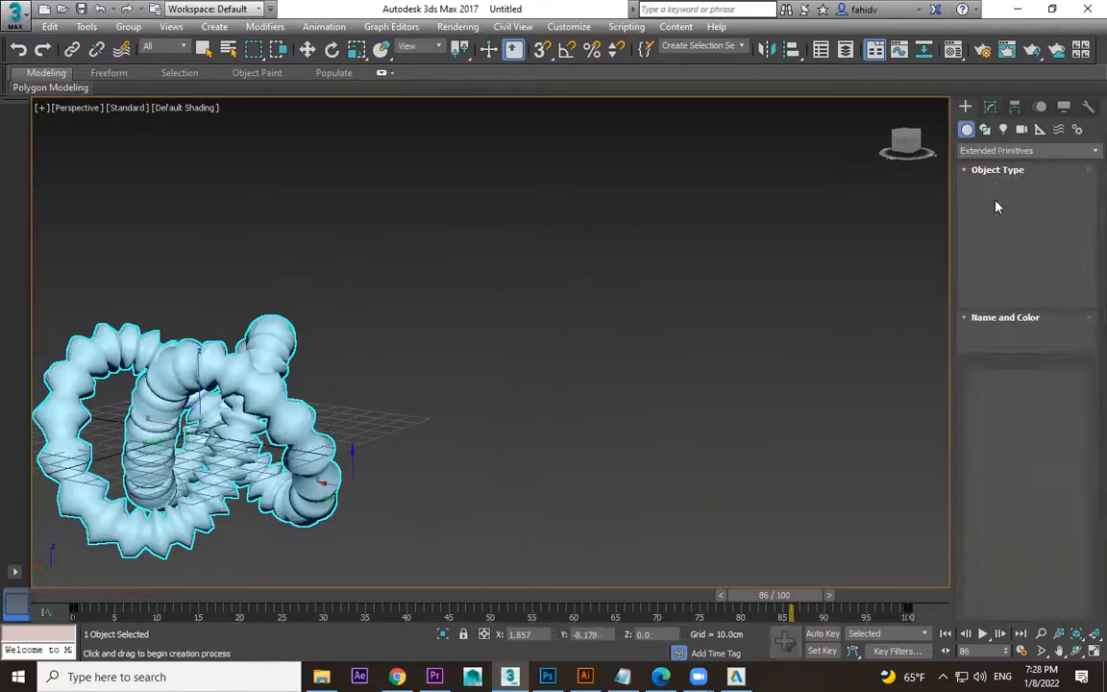
{"action": "left_click_drag", "start_coordinate": [635, 384], "coordinate": [673, 416]}
{"action": "key", "text": "w"}
{"action": "middle_click_drag", "start_coordinate": [673, 415], "coordinate": [575, 340], "text": "alt"}
- In Set Key mode, key the hedra at frame 0 and move it along X to about 80 cm at frame 28
{"action": "left_click_drag", "start_coordinate": [783, 606], "coordinate": [34, 598]}
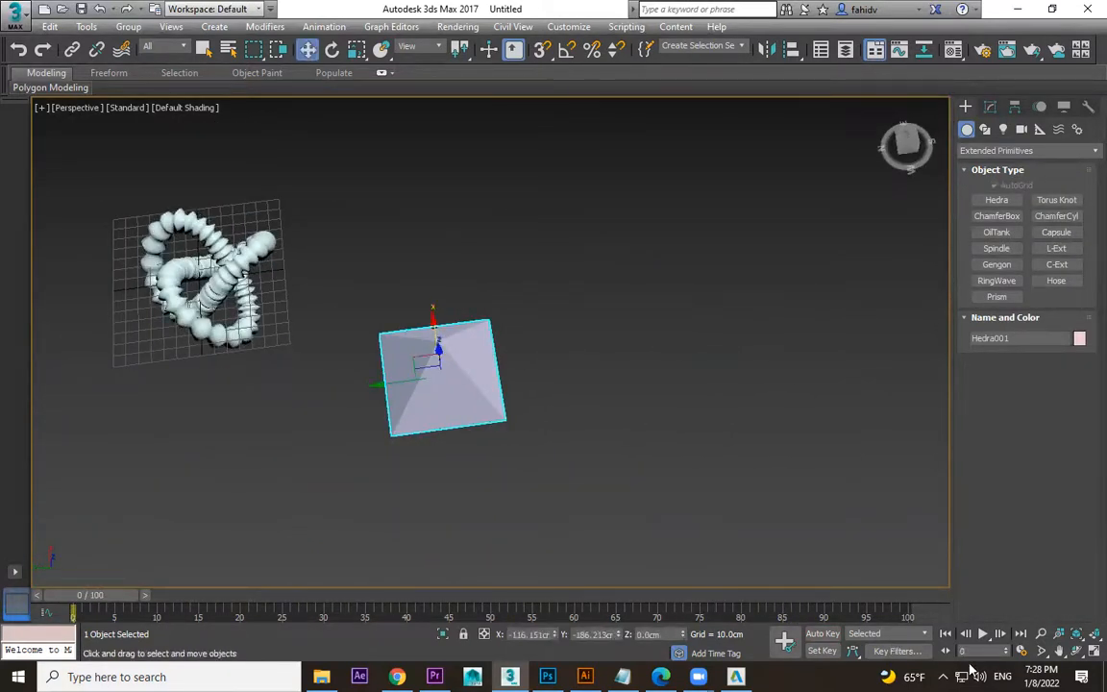
{"action": "left_click", "coordinate": [823, 652]}
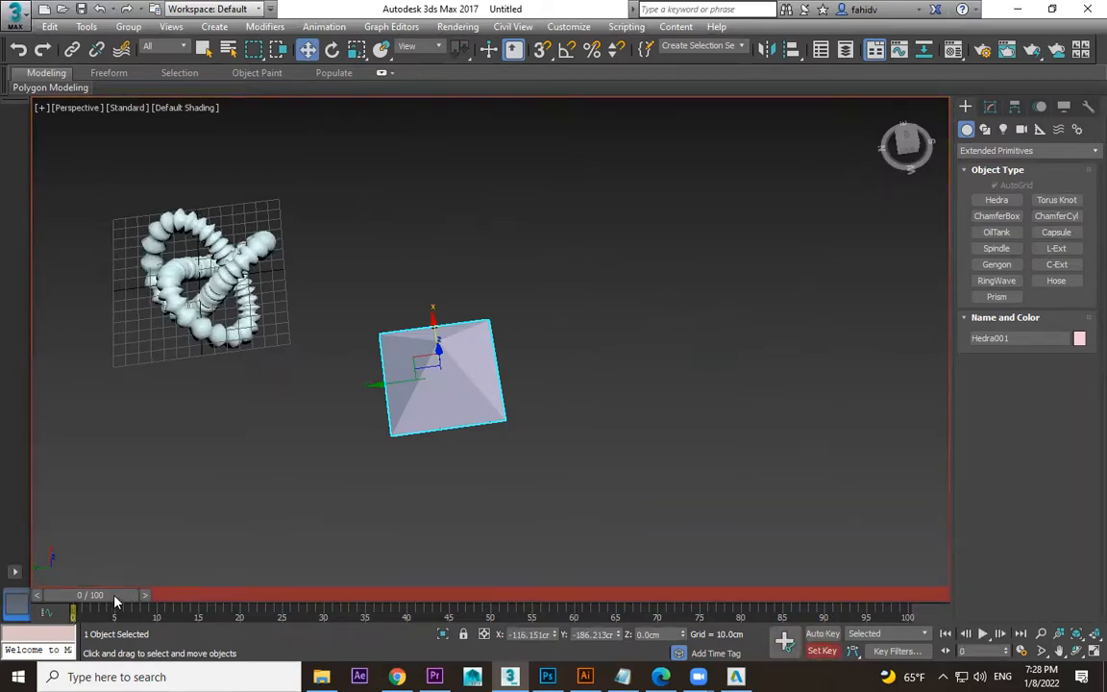
{"action": "left_click_drag", "start_coordinate": [114, 601], "coordinate": [331, 597]}
{"action": "left_click_drag", "start_coordinate": [434, 323], "coordinate": [413, 118]}
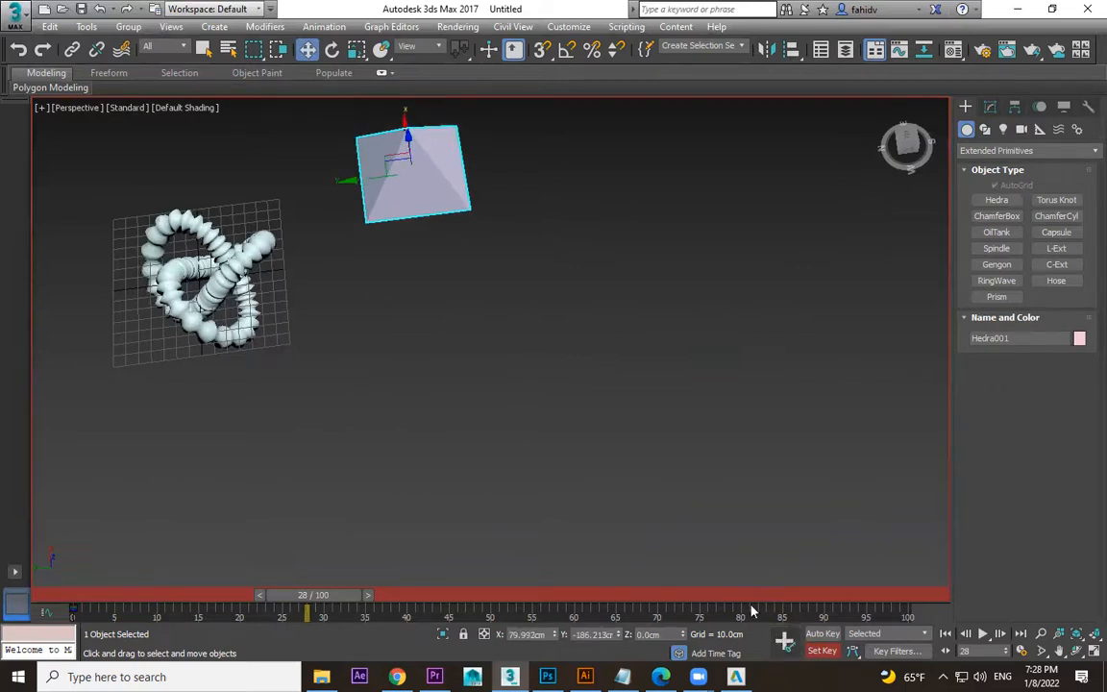
- Move the hedra along Y to about -439 cm at frame 61 and set a key there
{"action": "left_click_drag", "start_coordinate": [365, 598], "coordinate": [574, 597]}
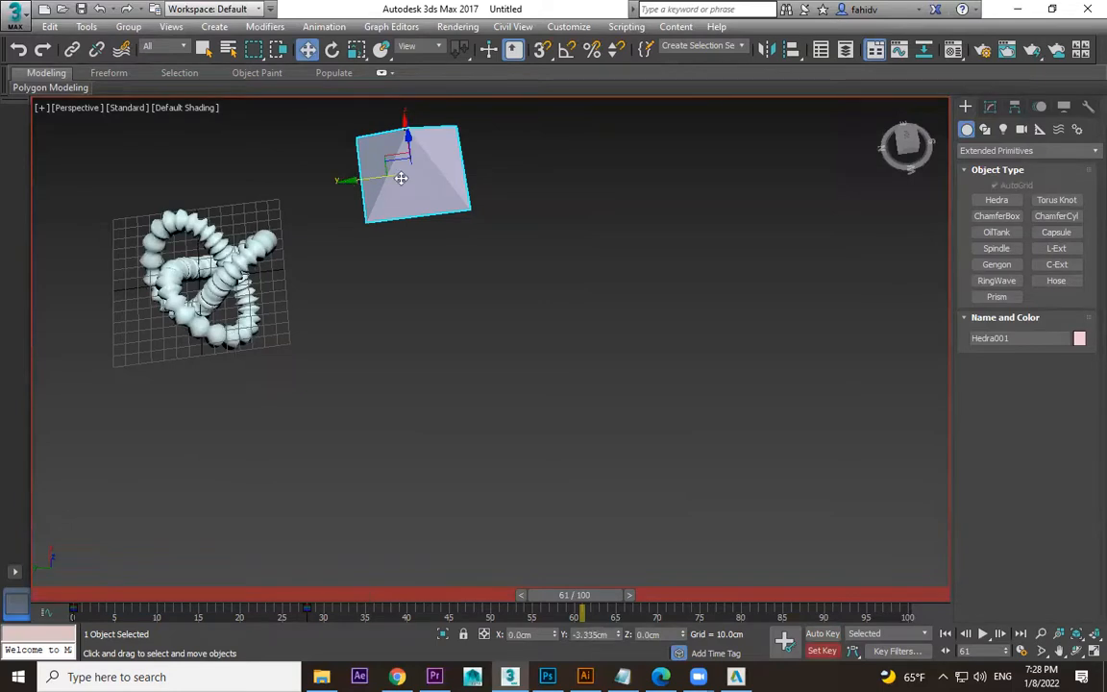
{"action": "left_click_drag", "start_coordinate": [401, 178], "coordinate": [692, 123]}
{"action": "left_click", "coordinate": [785, 641]}
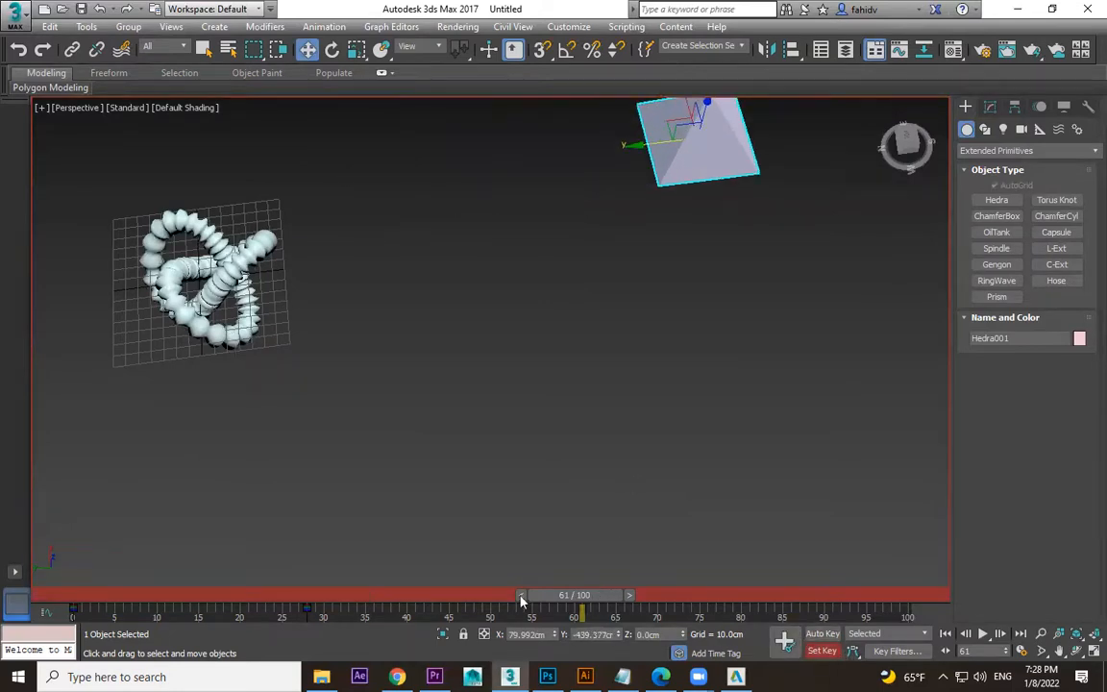
- Play back the hedra's keyed movement from frame 0 and delete the hedra
{"action": "left_click_drag", "start_coordinate": [583, 601], "coordinate": [43, 596]}
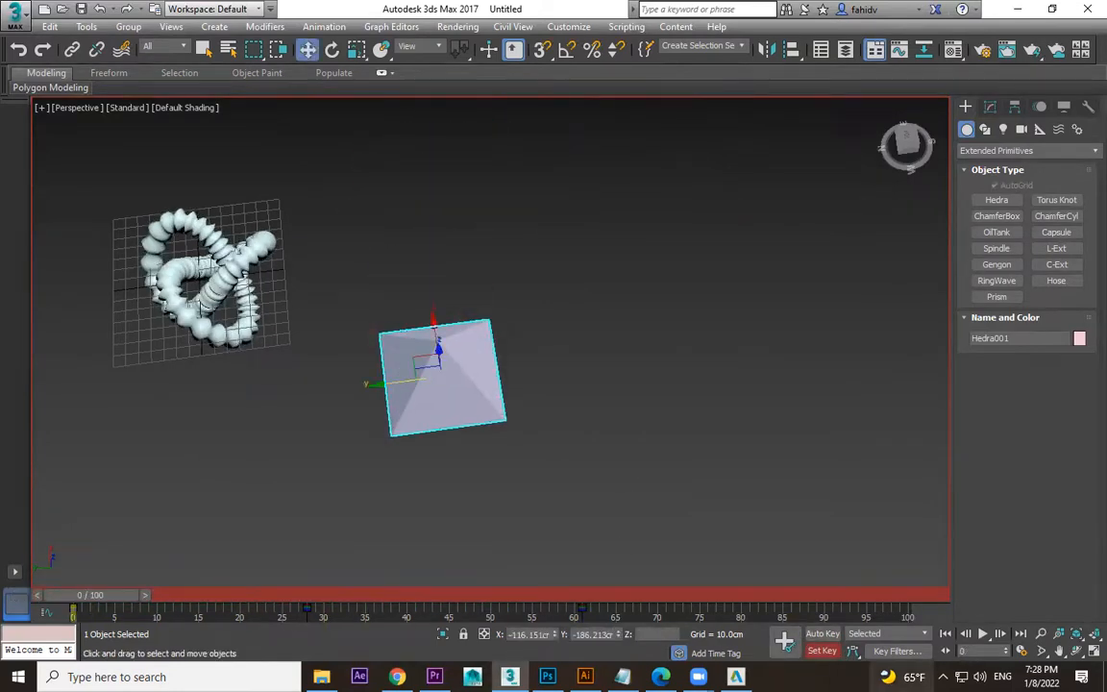
{"action": "left_click", "coordinate": [982, 635]}
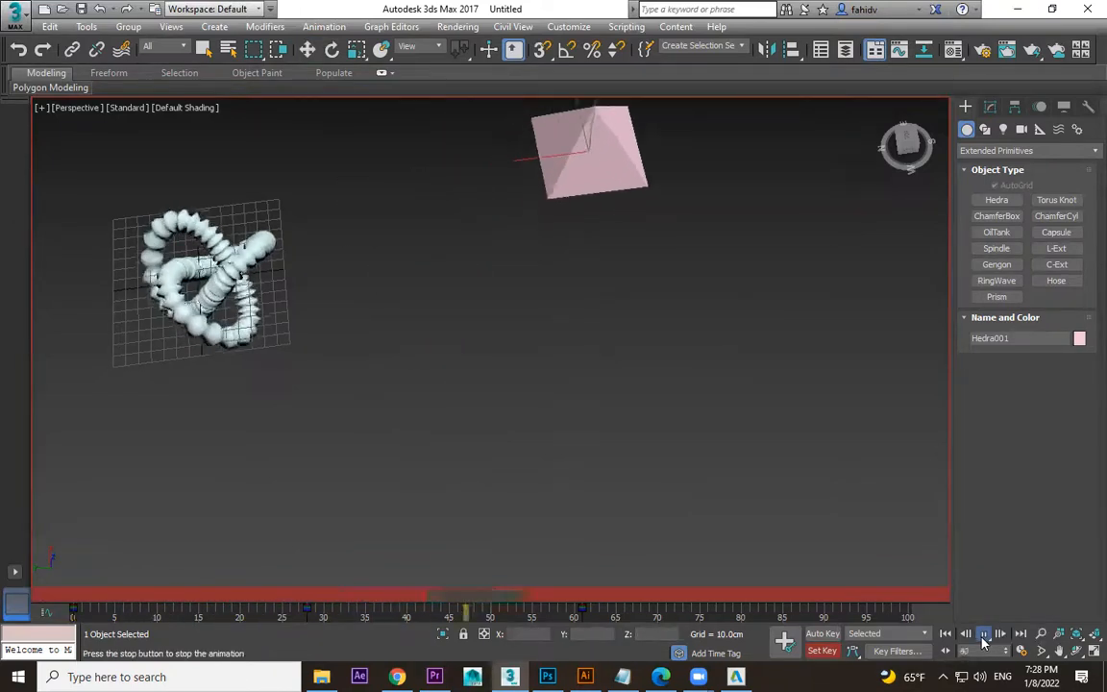
{"action": "key", "text": "w"}
{"action": "left_click", "coordinate": [745, 306]}
- Select the torus knot, turn off Set Key mode and examine its base curve and cross-section parameters
{"action": "left_click", "coordinate": [213, 337]}
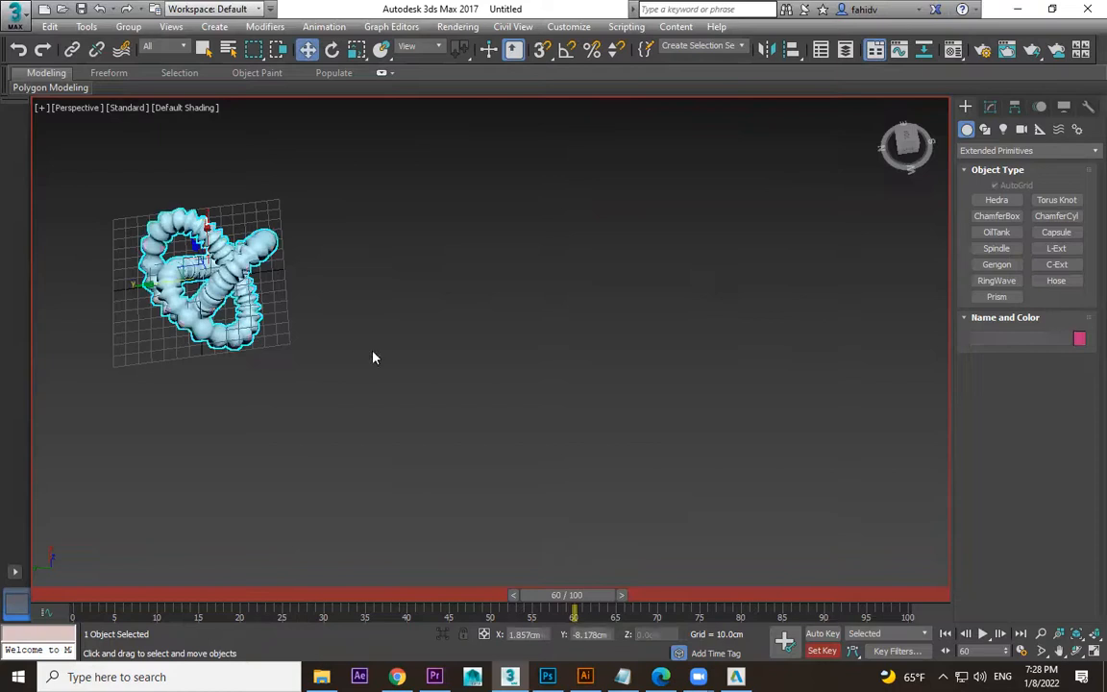
{"action": "left_click", "coordinate": [990, 107]}
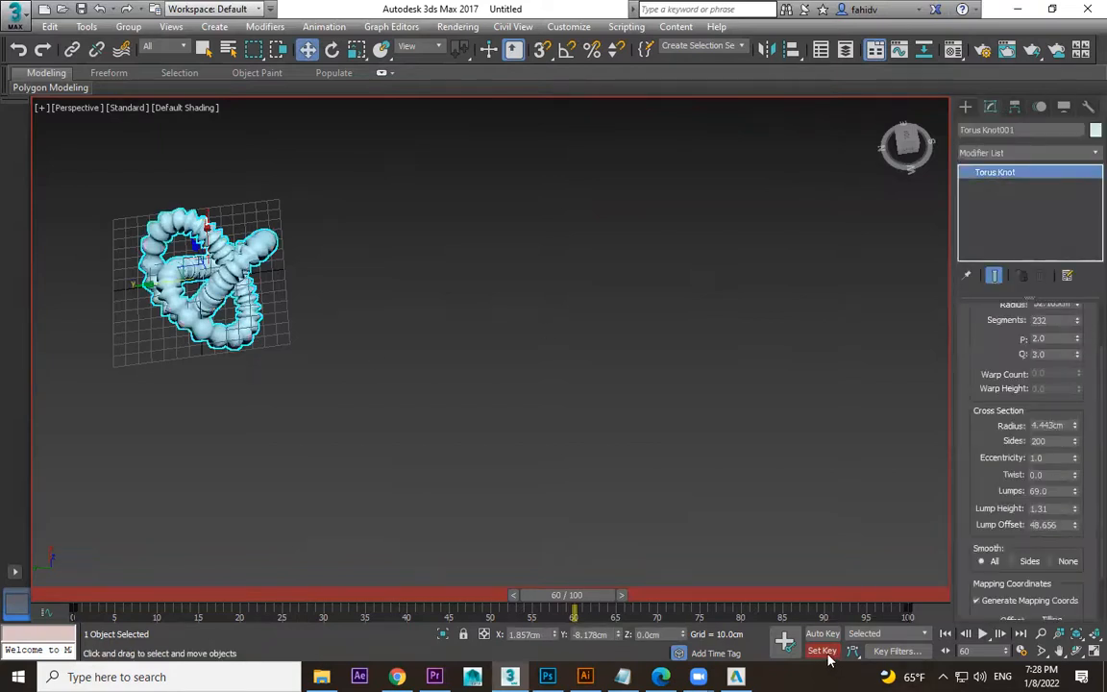
{"action": "scroll", "coordinate": [1001, 481], "scroll_direction": "down", "scroll_amount": 2}
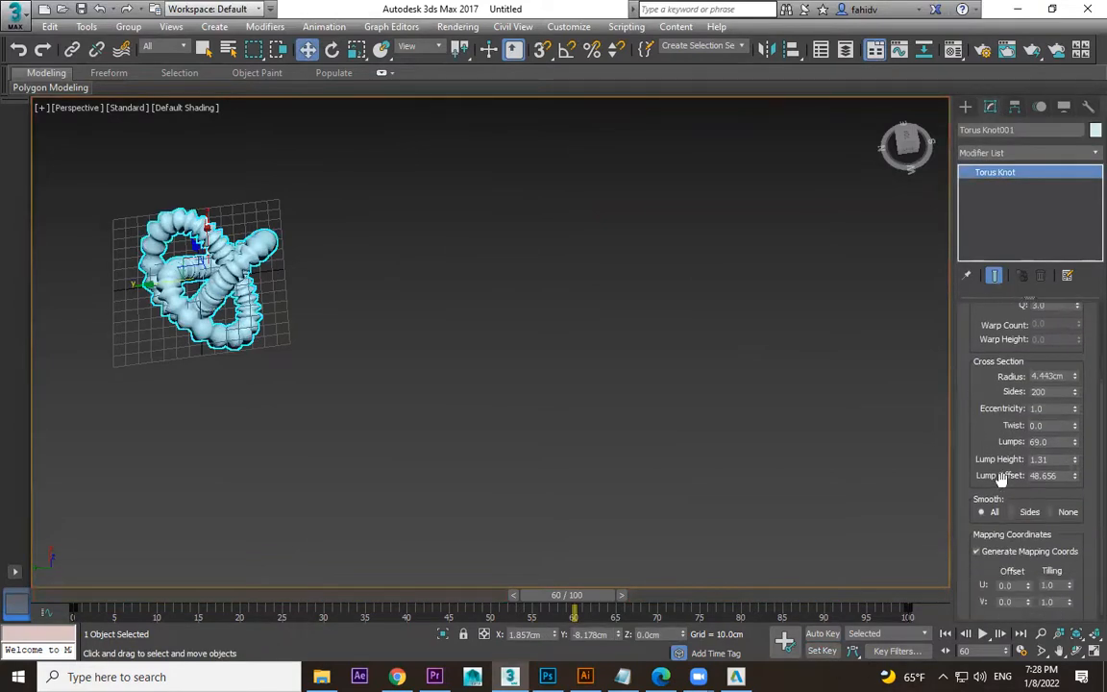
{"action": "left_click_drag", "start_coordinate": [976, 447], "coordinate": [974, 588]}
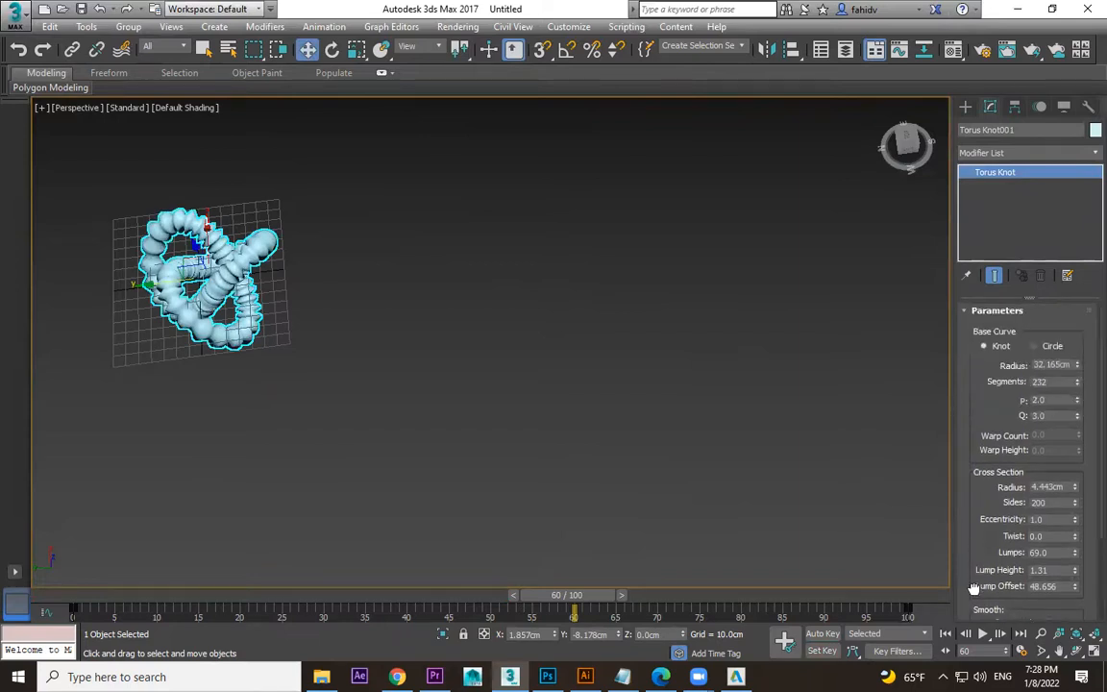
{"action": "left_click", "coordinate": [966, 106]}
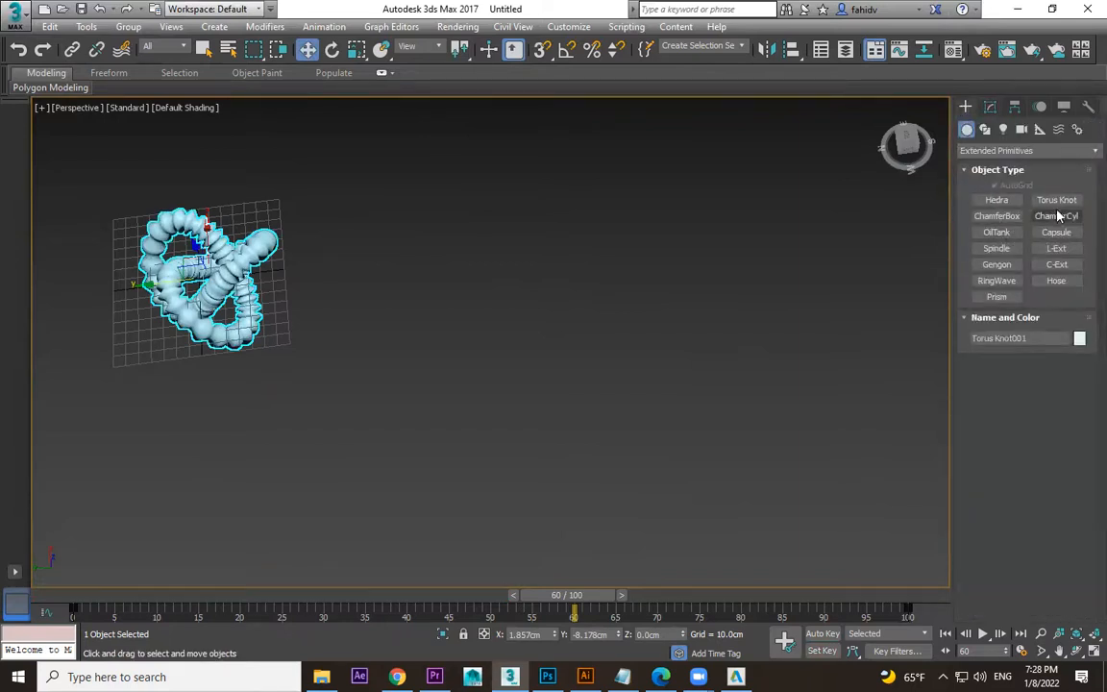
- Create a chamfer box about 201 cm long, 118 cm wide and 92 cm high with a fillet of about 9.6 cm
{"action": "left_click", "coordinate": [997, 217]}
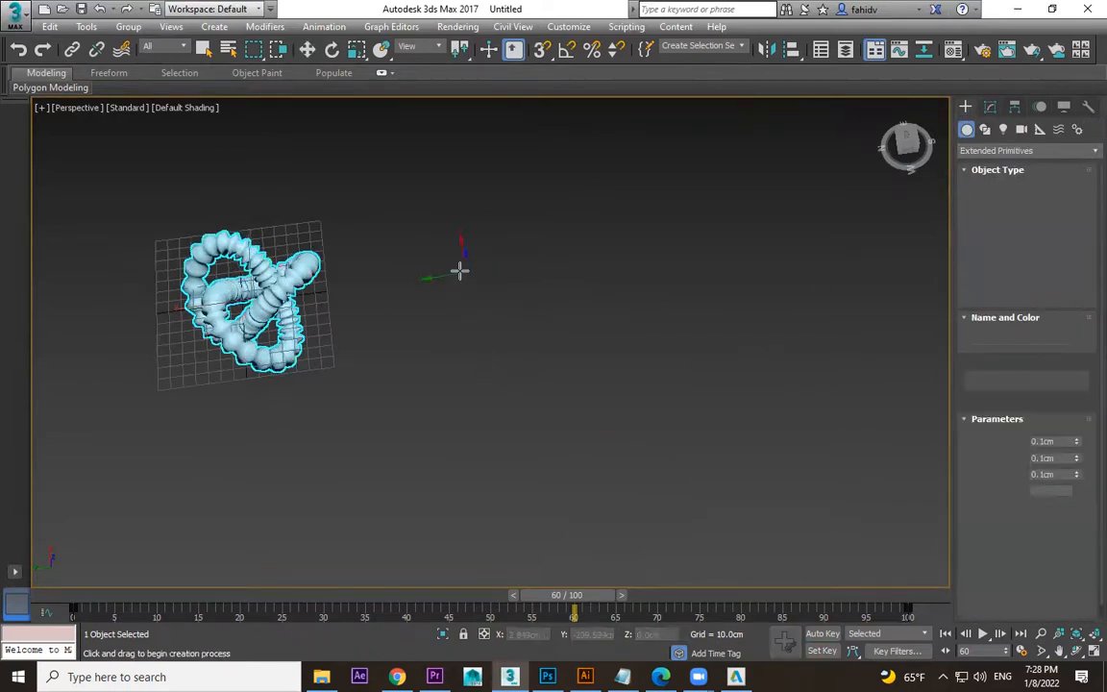
{"action": "left_click_drag", "start_coordinate": [716, 343], "coordinate": [724, 367]}
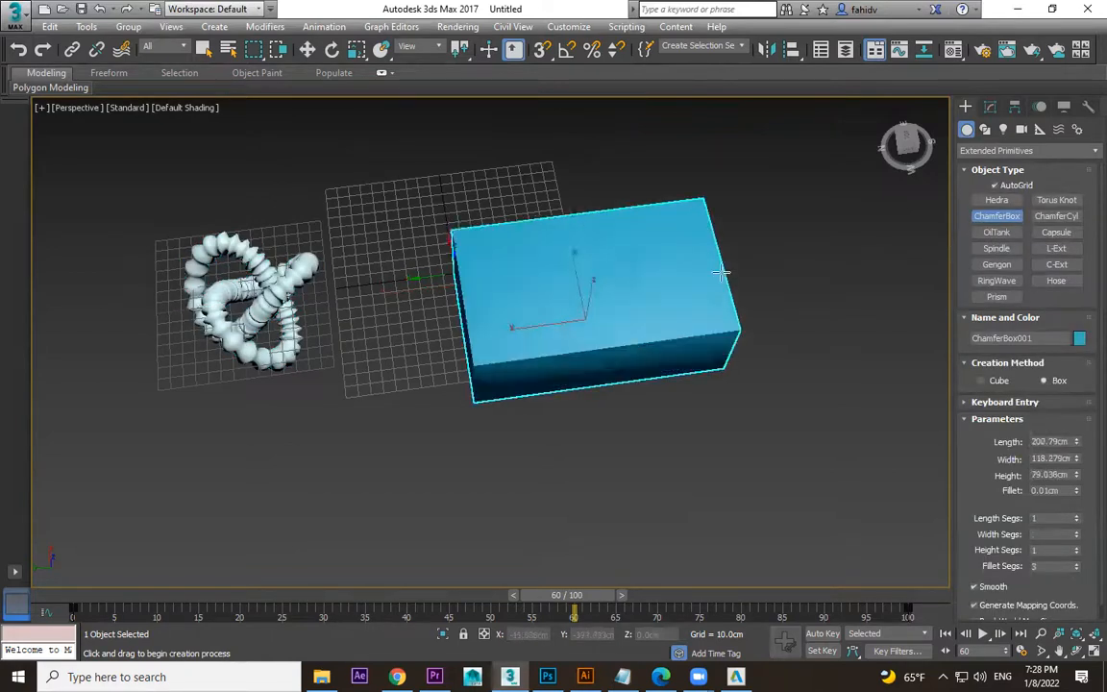
{"action": "left_click", "coordinate": [720, 256]}
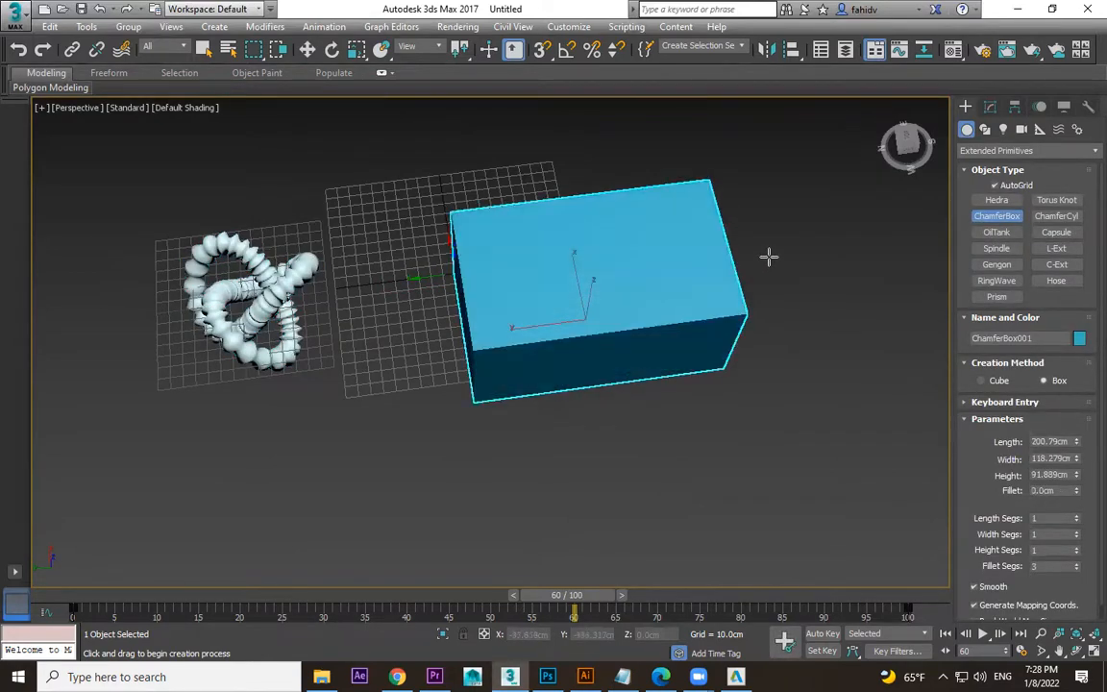
{"action": "left_click", "coordinate": [711, 283]}
{"action": "middle_click_drag", "start_coordinate": [738, 362], "coordinate": [769, 288], "text": "alt"}
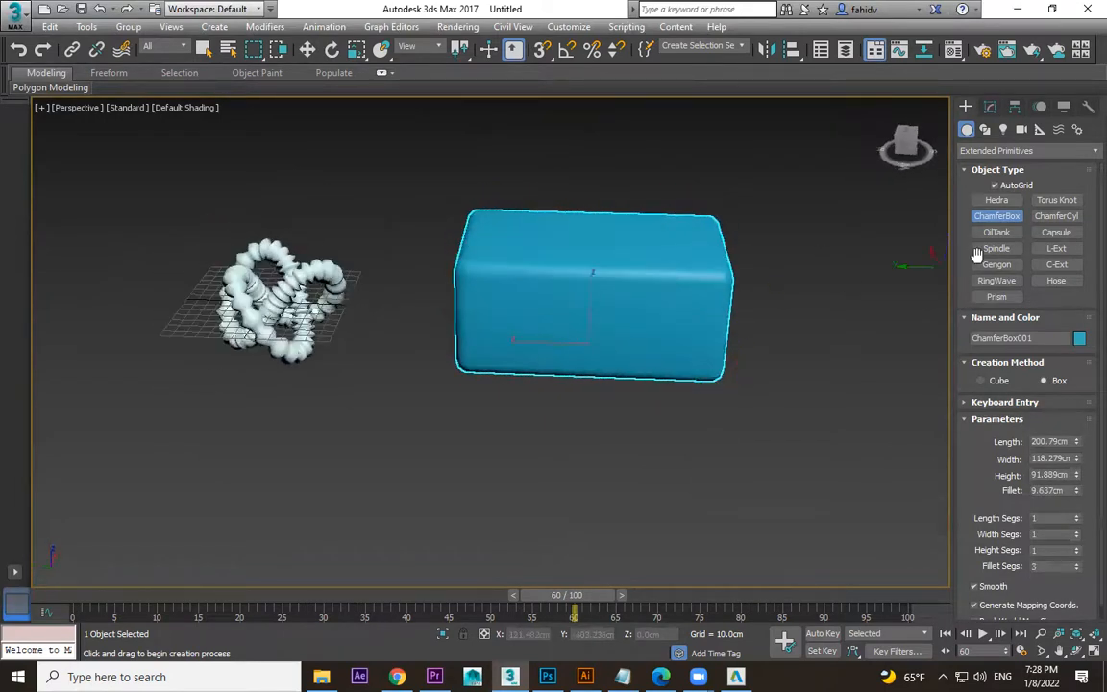
- Set the chamfer box's length to about 249 cm and fillet to about 12.7 cm, with edged faces shown, 8 length segments and 16 width segments
{"action": "mouse_move", "coordinate": [1078, 443]}
{"action": "left_mouse_down"}
{"action": "mouse_move", "coordinate": [1078, 420]}
{"action": "mouse_move", "coordinate": [1077, 465]}
{"action": "mouse_move", "coordinate": [1079, 432]}
{"action": "left_mouse_up"}
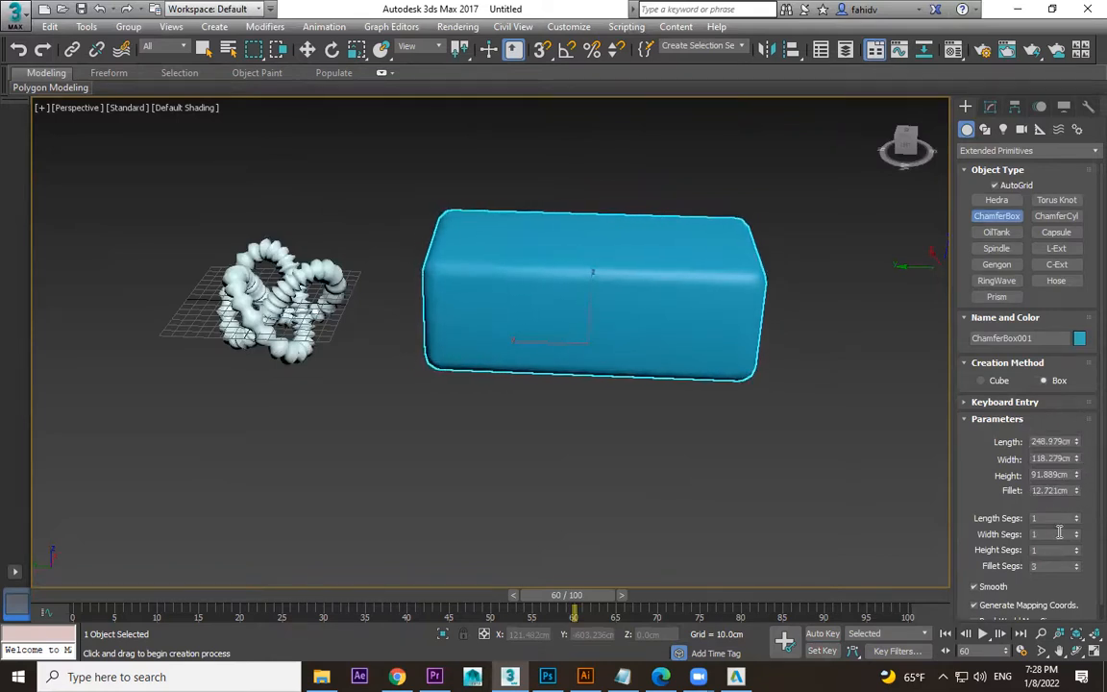
{"action": "key", "text": "F4"}
{"action": "left_click_drag", "start_coordinate": [1078, 536], "coordinate": [1077, 498]}
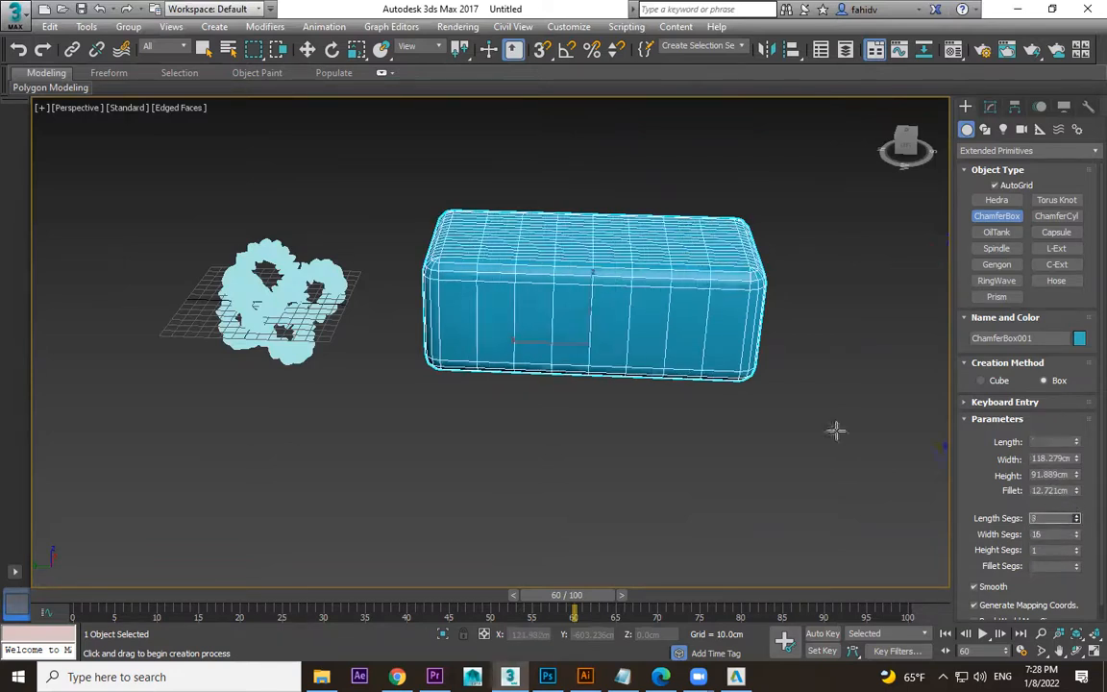
{"action": "middle_click_drag", "start_coordinate": [765, 391], "coordinate": [740, 408]}
- Delete the chamfer box and create a tall chamfer cylinder with a radius of about 84 cm and a wide fillet
{"action": "key", "text": "Delete"}
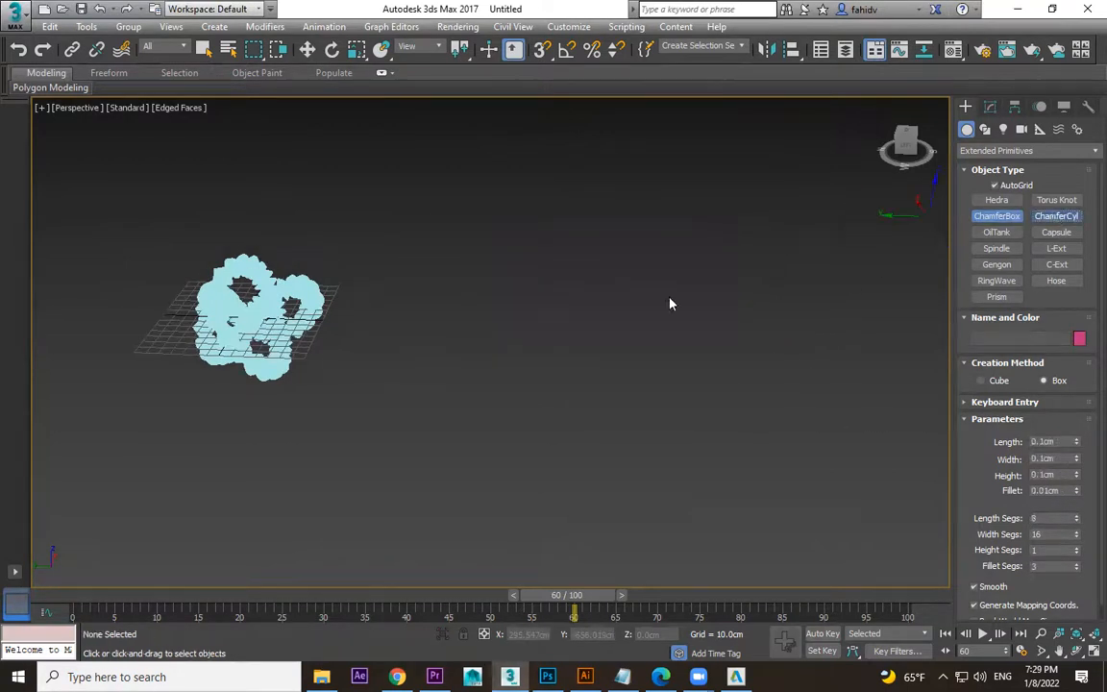
{"action": "left_click_drag", "start_coordinate": [584, 420], "coordinate": [700, 454]}
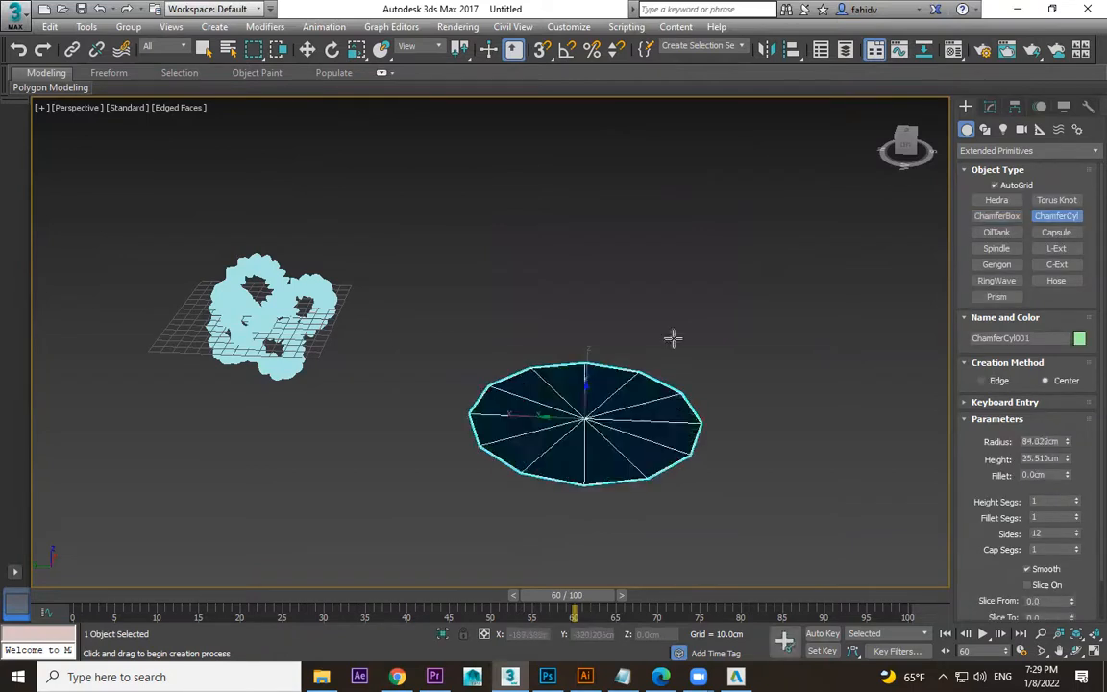
{"action": "left_click", "coordinate": [648, 257]}
{"action": "left_click", "coordinate": [637, 266]}
- Create an oil tank about 34 cm in radius and 195 cm high with a cap height of about 8.5 cm
{"action": "left_click", "coordinate": [997, 232]}
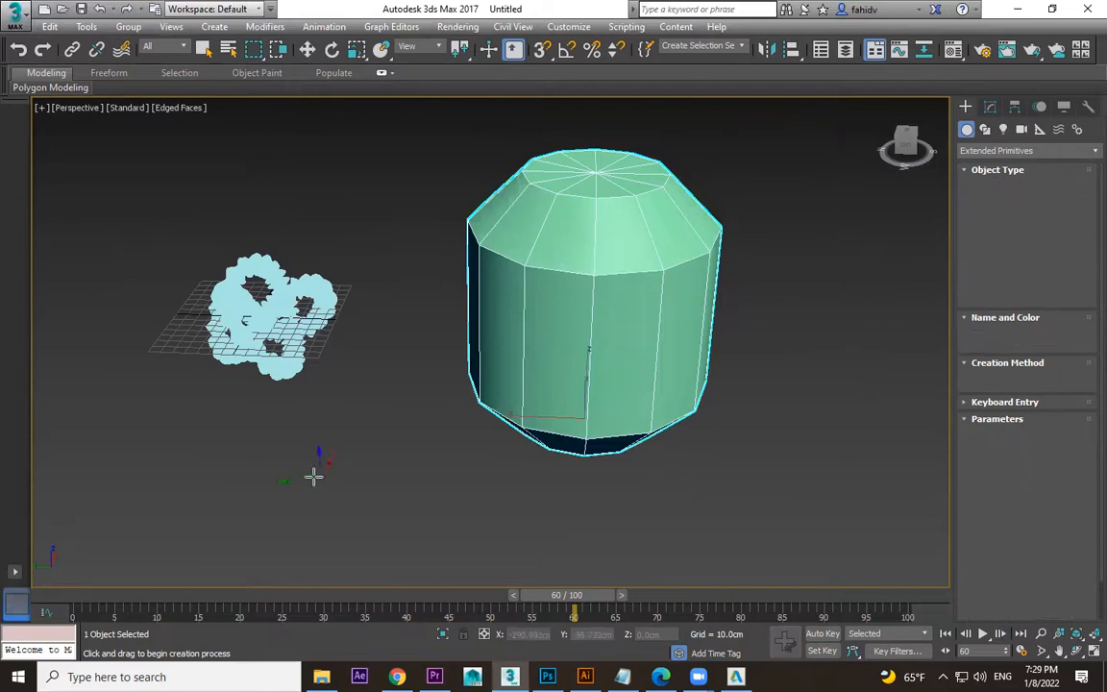
{"action": "left_click_drag", "start_coordinate": [315, 475], "coordinate": [346, 487]}
{"action": "double_click", "coordinate": [361, 218]}
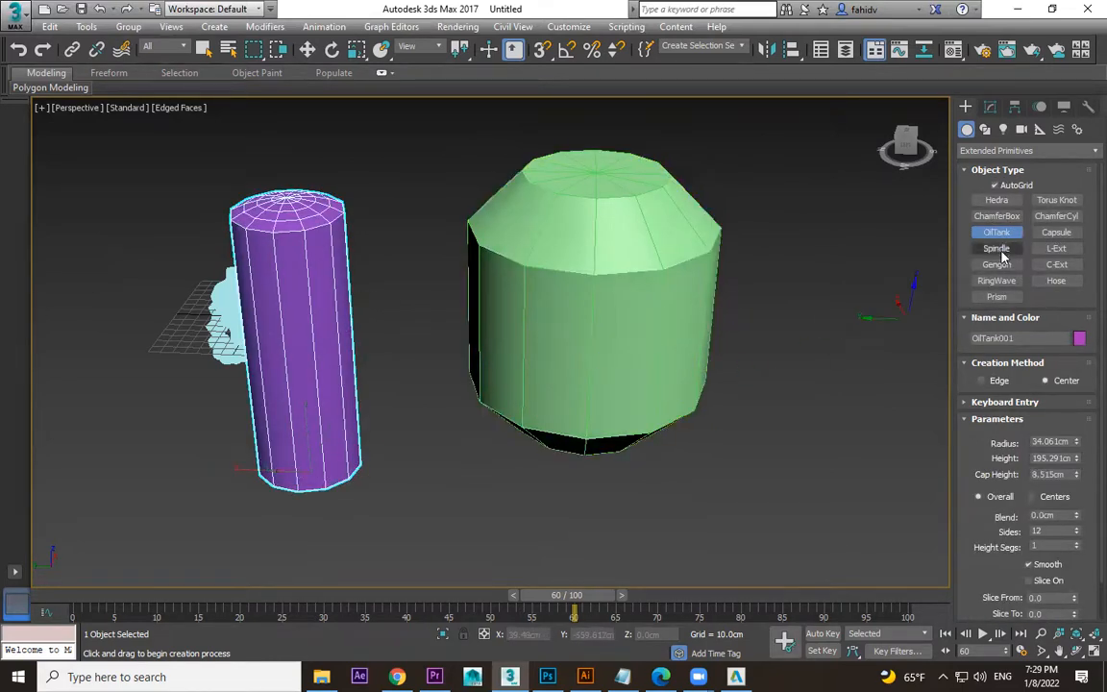
- Create an L-Ext beside the chamfer cylinder with sides about 184 and 279 cm long, about 115 cm high and 0.1 cm wide
{"action": "left_click", "coordinate": [1062, 252]}
{"action": "middle_click_drag", "start_coordinate": [907, 376], "coordinate": [794, 349]}
{"action": "left_click_drag", "start_coordinate": [800, 349], "coordinate": [555, 564]}
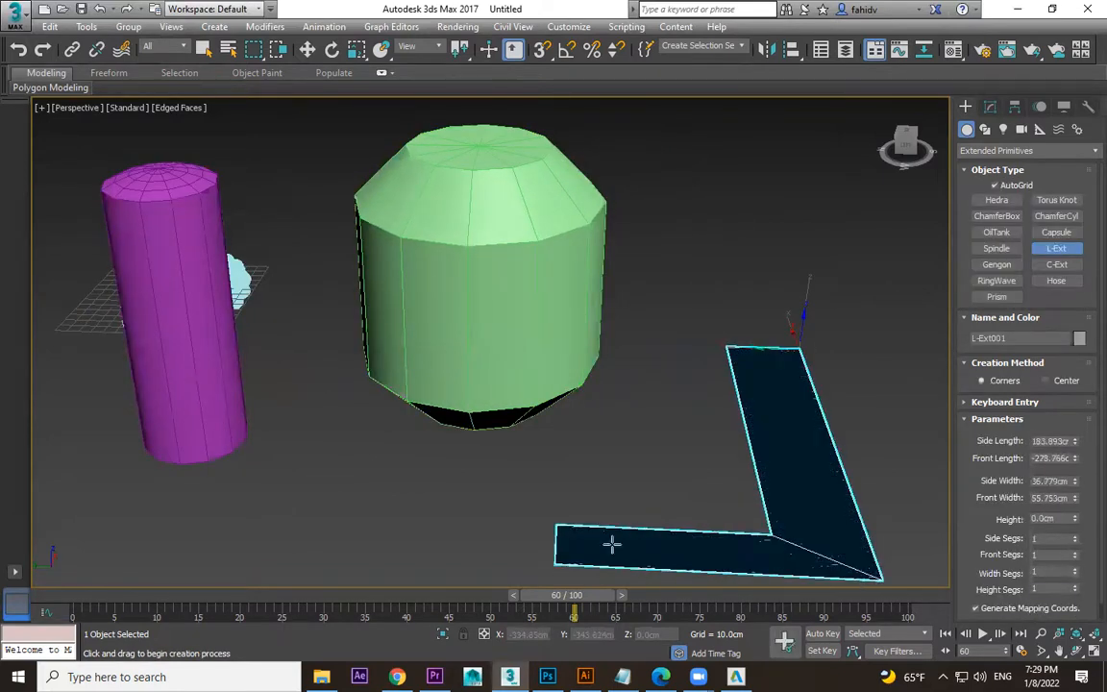
{"action": "left_click", "coordinate": [663, 382]}
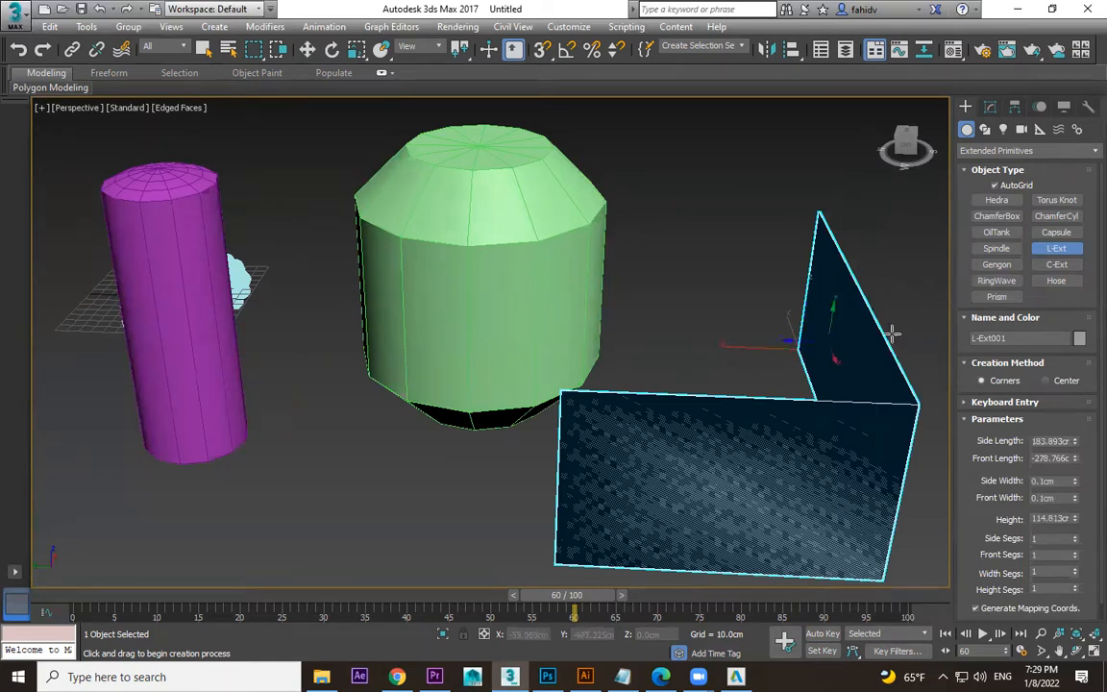
- Create a RingWave in front of the chamfer cylinder with a radius of about 43 cm and a ring width of about 15.8 cm
{"action": "left_click", "coordinate": [1005, 284]}
{"action": "middle_click_drag", "start_coordinate": [402, 453], "coordinate": [501, 426]}
{"action": "left_click_drag", "start_coordinate": [463, 457], "coordinate": [511, 495]}
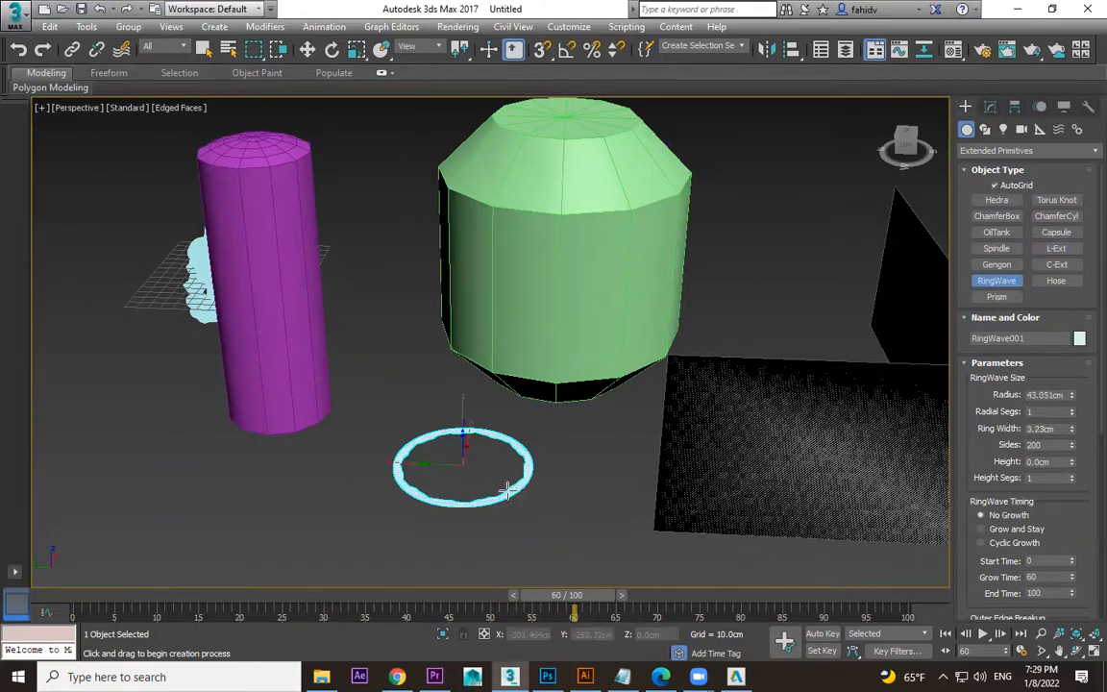
{"action": "left_click", "coordinate": [557, 514]}
{"action": "key", "text": "w"}
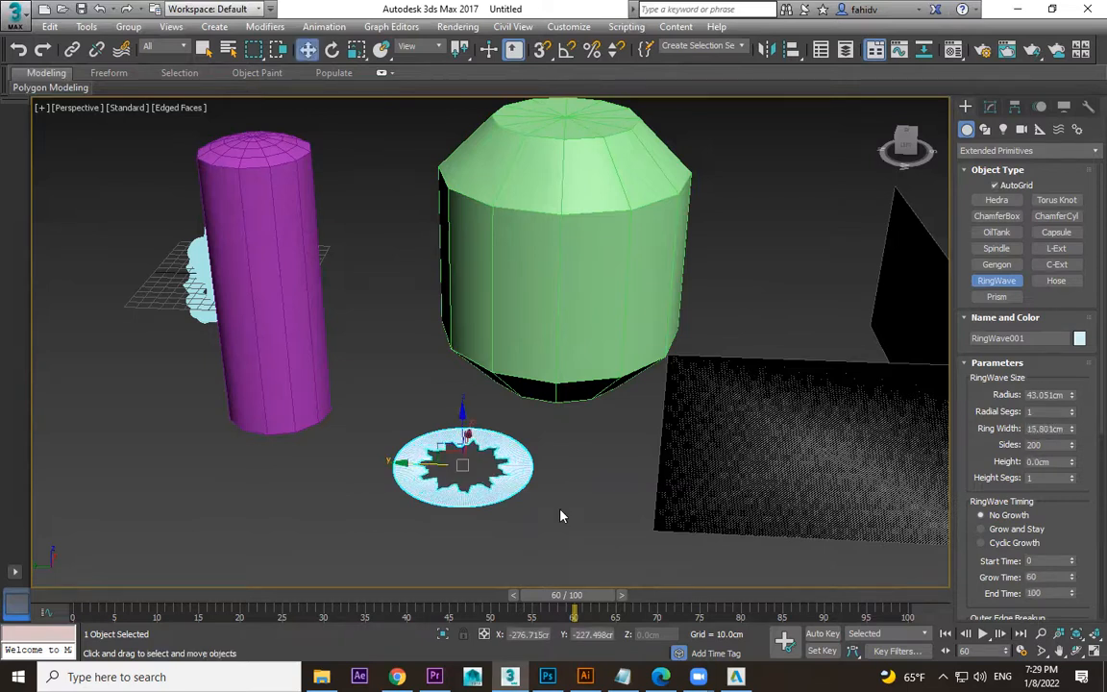
- Enlarge the RingWave's radius to about 58 cm, with start time -2 and outer edge breakup turned on
{"action": "scroll", "coordinate": [535, 460], "scroll_direction": "up", "scroll_amount": 5}
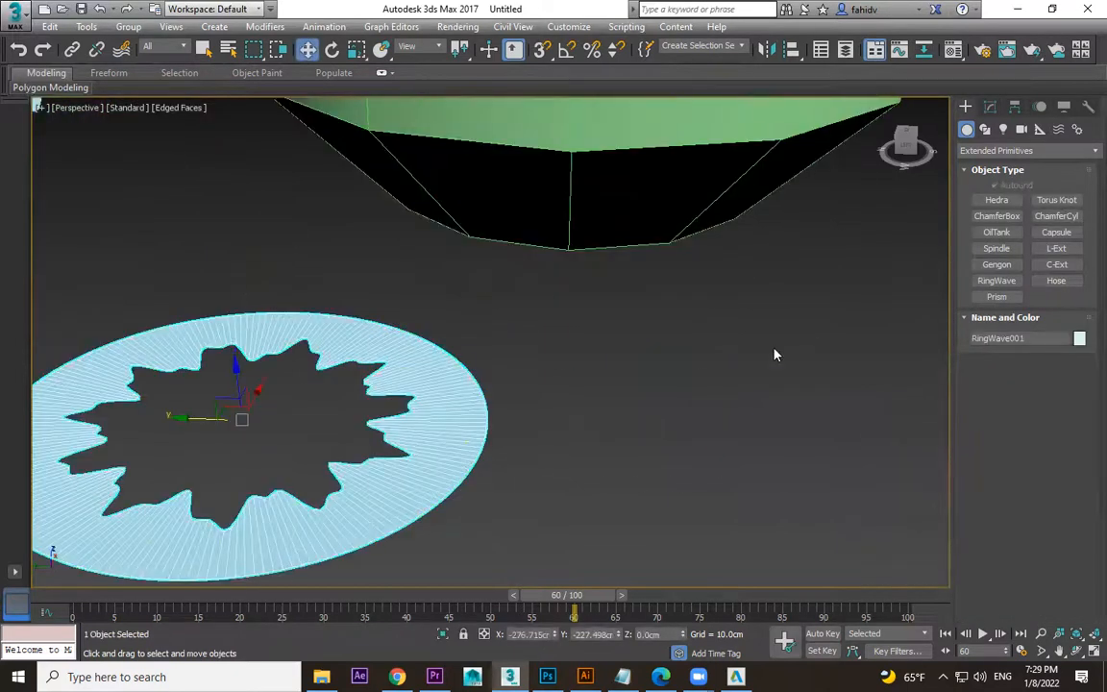
{"action": "scroll", "coordinate": [775, 355], "scroll_direction": "down", "scroll_amount": 2}
{"action": "left_click", "coordinate": [991, 106]}
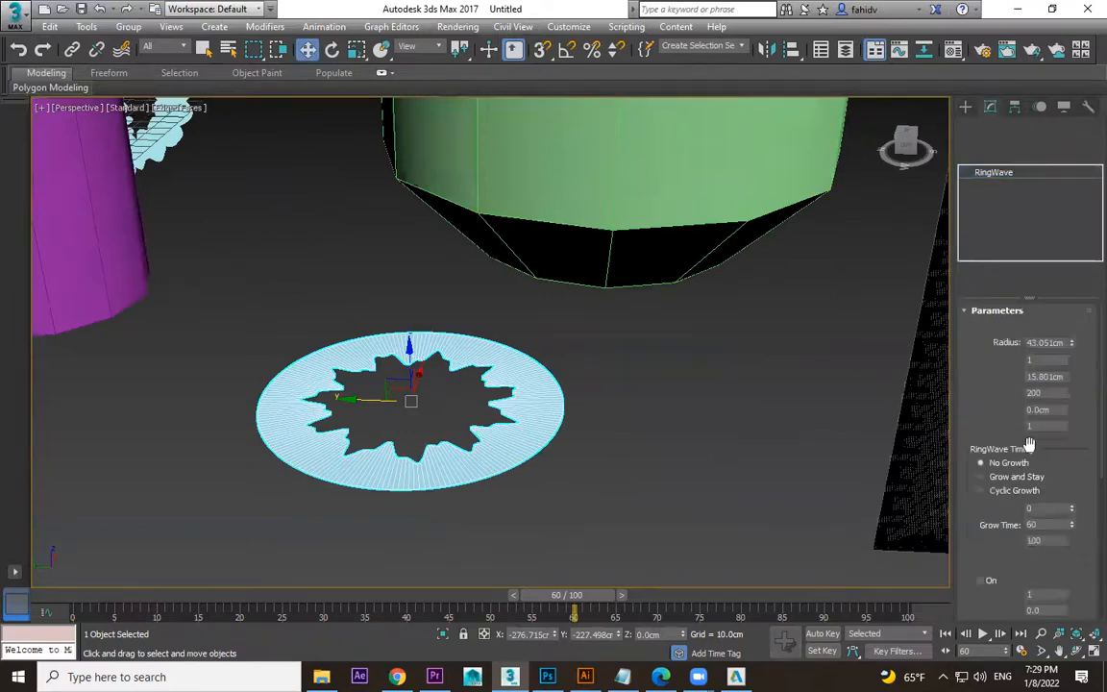
{"action": "scroll", "coordinate": [1016, 442], "scroll_direction": "down", "scroll_amount": 5}
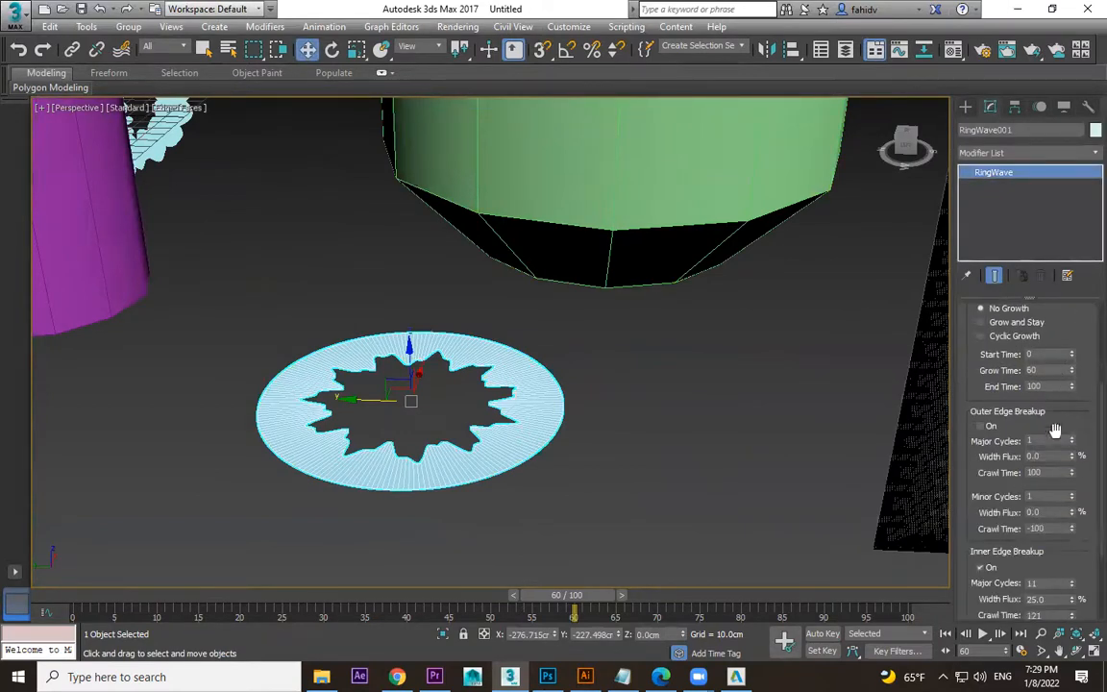
{"action": "left_click_drag", "start_coordinate": [1073, 344], "coordinate": [1051, 567]}
{"action": "left_click_drag", "start_coordinate": [1071, 342], "coordinate": [1085, 320]}
{"action": "left_click_drag", "start_coordinate": [1072, 361], "coordinate": [1085, 483]}
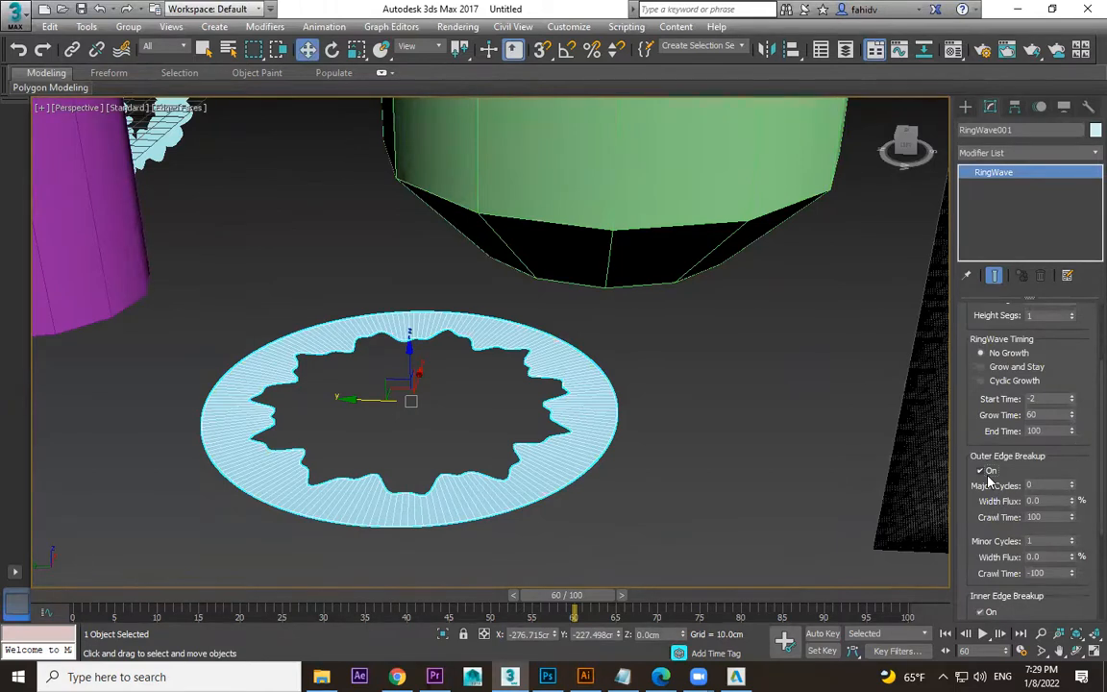
- Set the RingWave's outer edge breakup to 78 major and 19 minor cycles, and its inner edge breakup to 59 major and 38 minor cycles
{"action": "scroll", "coordinate": [677, 462], "scroll_direction": "up", "scroll_amount": 5}
{"action": "middle_click_drag", "start_coordinate": [449, 433], "coordinate": [692, 447], "text": "alt"}
{"action": "scroll", "coordinate": [867, 488], "scroll_direction": "down", "scroll_amount": 3}
{"action": "middle_click_drag", "start_coordinate": [825, 486], "coordinate": [622, 418]}
{"action": "left_click_drag", "start_coordinate": [991, 527], "coordinate": [990, 483]}
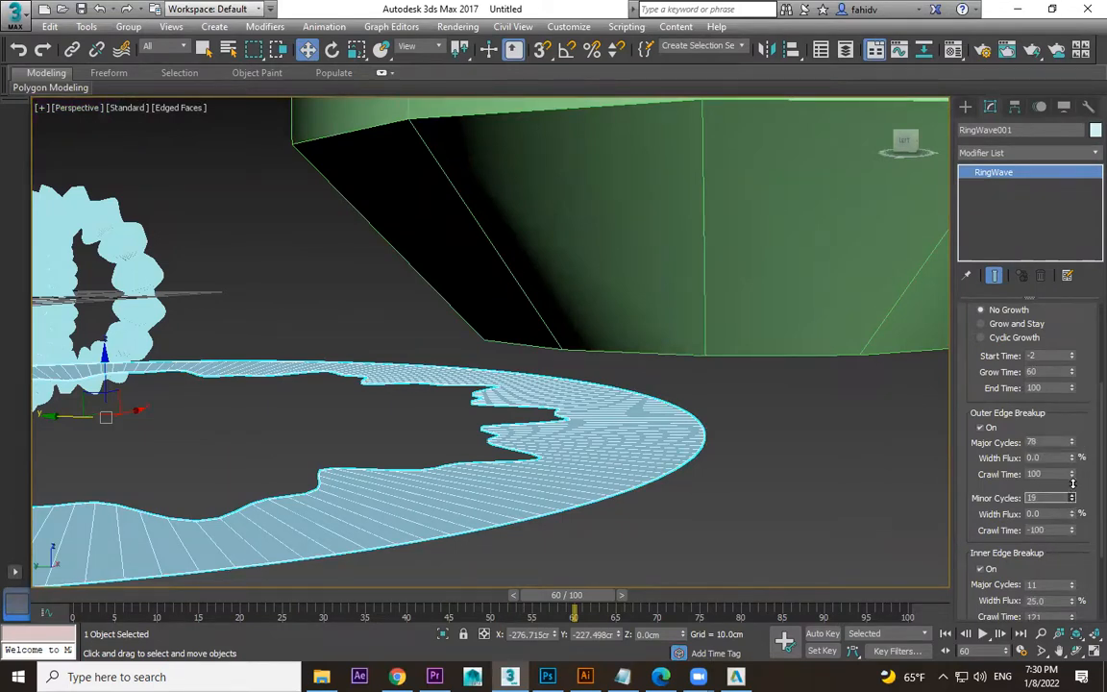
{"action": "left_click_drag", "start_coordinate": [1063, 554], "coordinate": [1075, 437]}
{"action": "mouse_move", "coordinate": [1074, 524]}
{"action": "left_mouse_down"}
{"action": "mouse_move", "coordinate": [1075, 495]}
{"action": "mouse_move", "coordinate": [1073, 515]}
{"action": "left_mouse_up"}
{"action": "middle_click_drag", "start_coordinate": [366, 473], "coordinate": [537, 487], "text": "alt"}
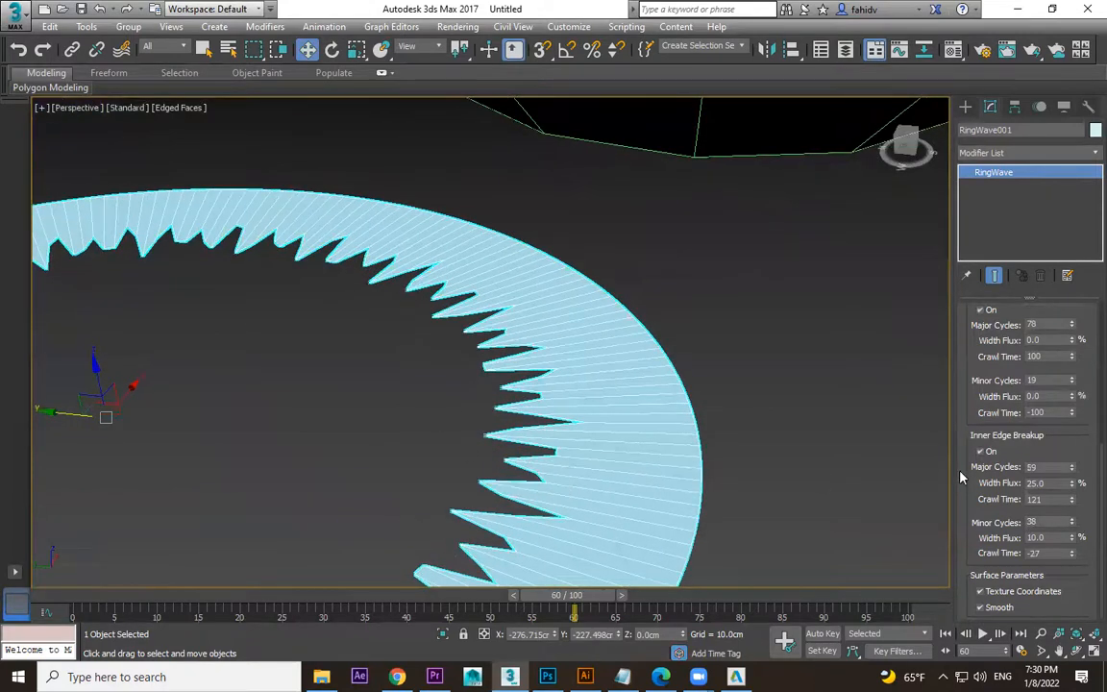
- Set the width flux of the RingWave's outer minor cycles to about 13.5%
{"action": "left_click_drag", "start_coordinate": [1072, 398], "coordinate": [1075, 371]}
{"action": "left_click_drag", "start_coordinate": [1070, 424], "coordinate": [1070, 385]}
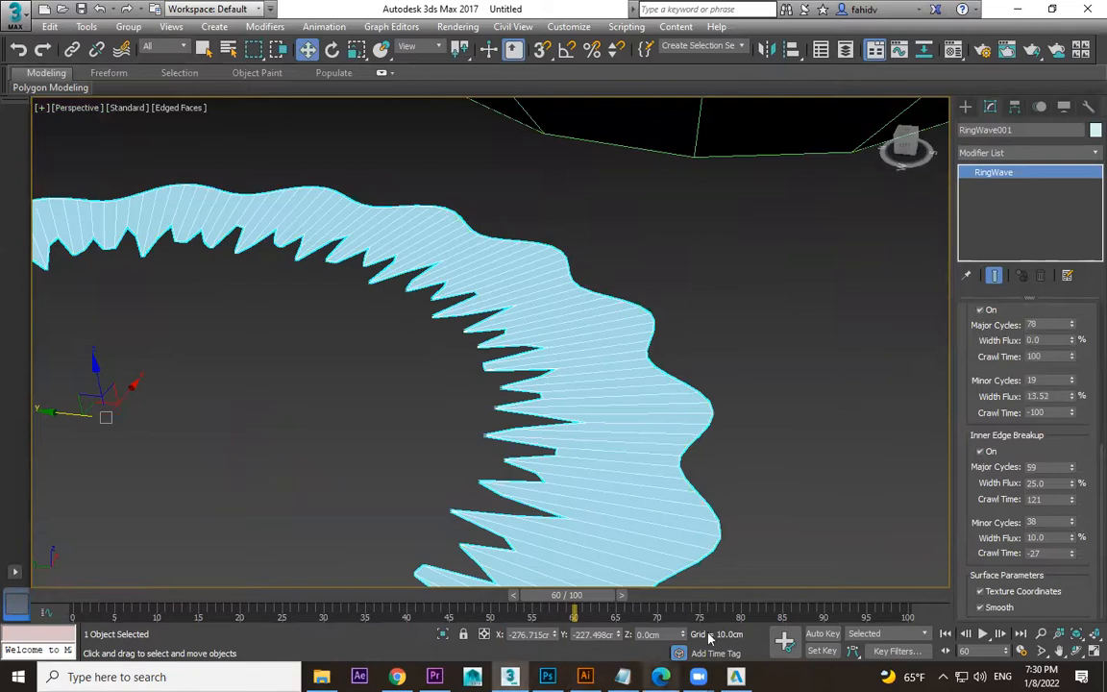
{"action": "scroll", "coordinate": [676, 359], "scroll_direction": "down", "scroll_amount": 5}
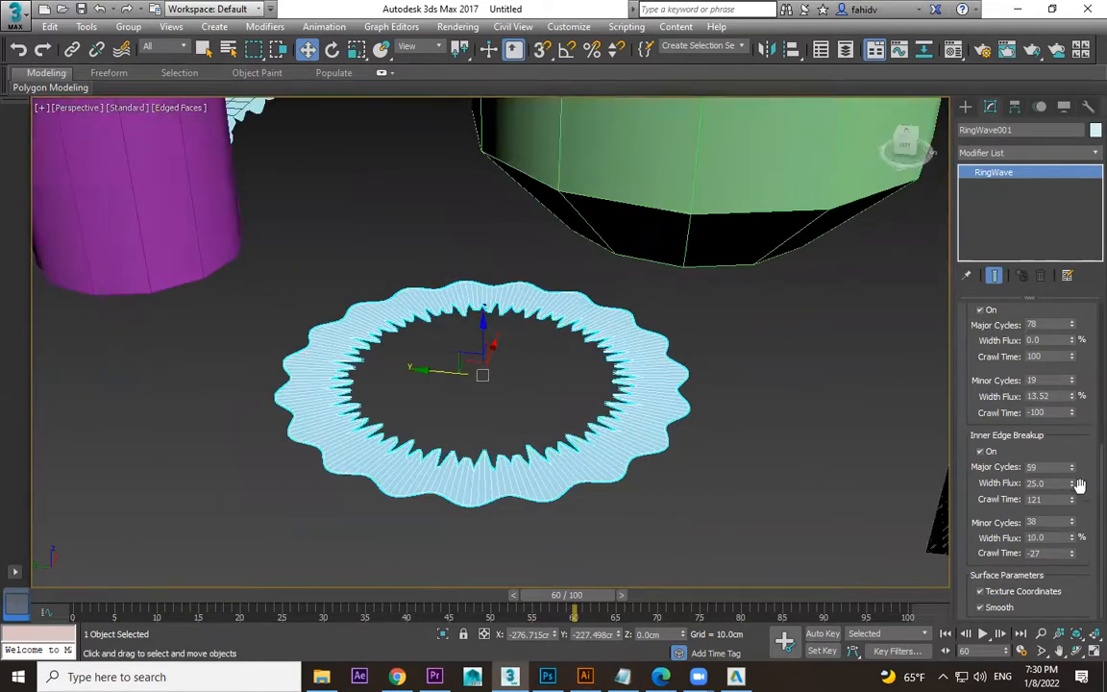
- Set the inner edge breakup's major width flux to 21.75%, with 25 minor cycles at 21.7% width flux
{"action": "left_click_drag", "start_coordinate": [1071, 483], "coordinate": [1072, 577]}
{"action": "left_click_drag", "start_coordinate": [11, 621], "coordinate": [12, 445]}
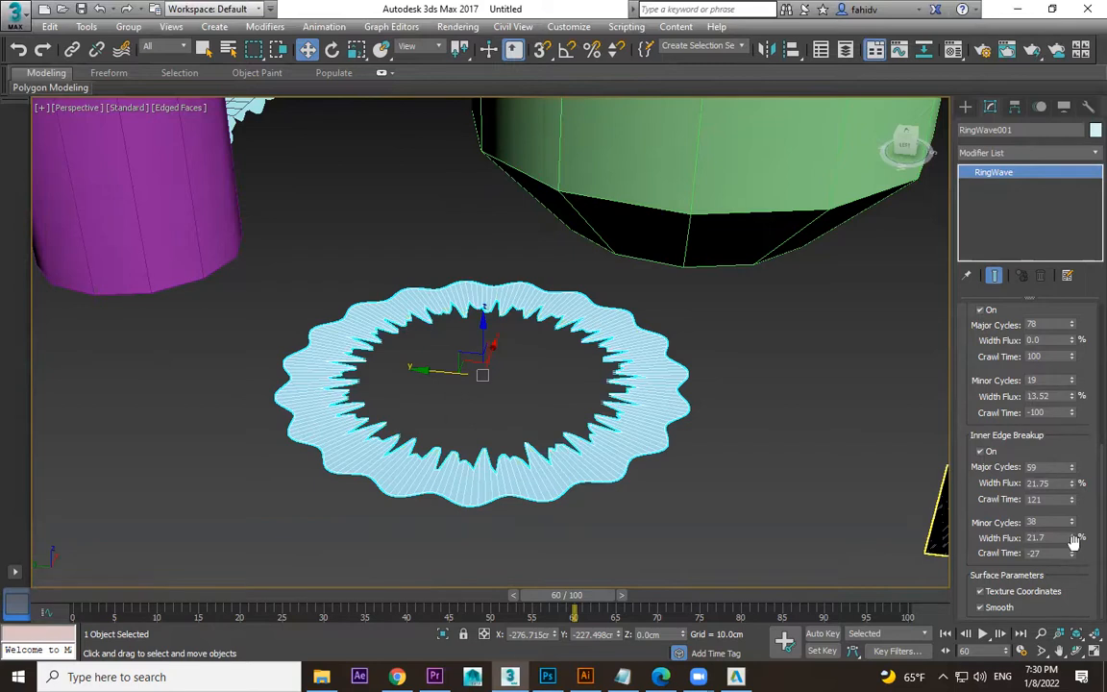
{"action": "mouse_move", "coordinate": [1073, 523]}
{"action": "left_mouse_down"}
{"action": "mouse_move", "coordinate": [1069, 553]}
{"action": "mouse_move", "coordinate": [1071, 527]}
{"action": "left_mouse_up"}
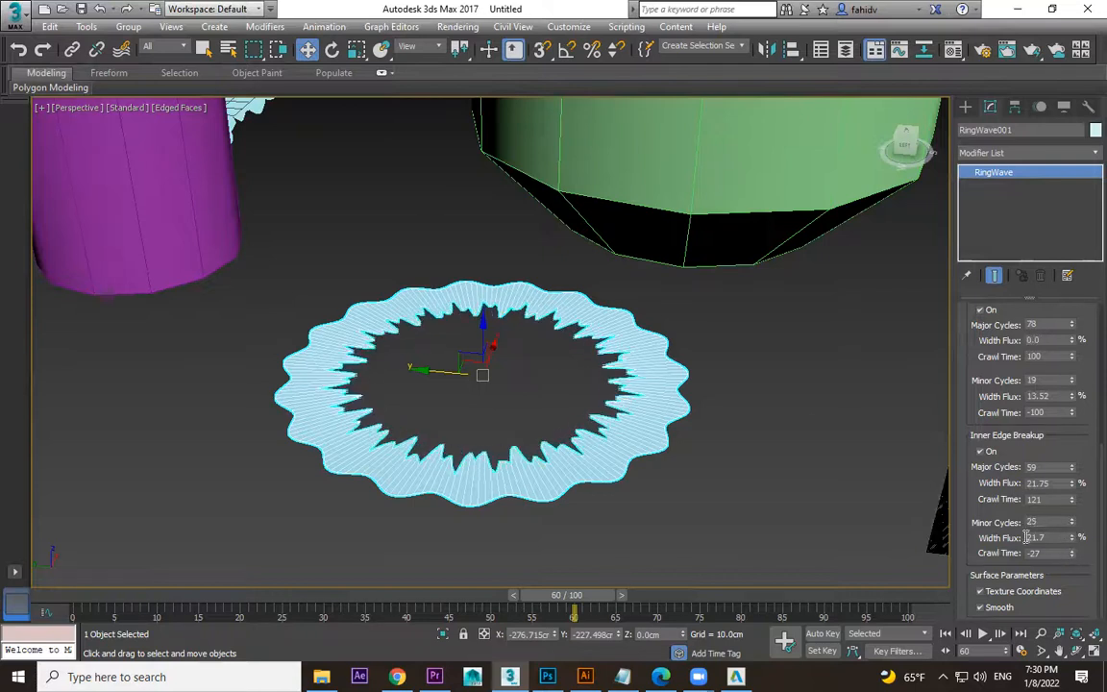
- Scale the RingWave along Z to about 1598%, and set its height to 0.81 cm and ring width to about 12.2 cm
{"action": "left_click", "coordinate": [740, 469]}
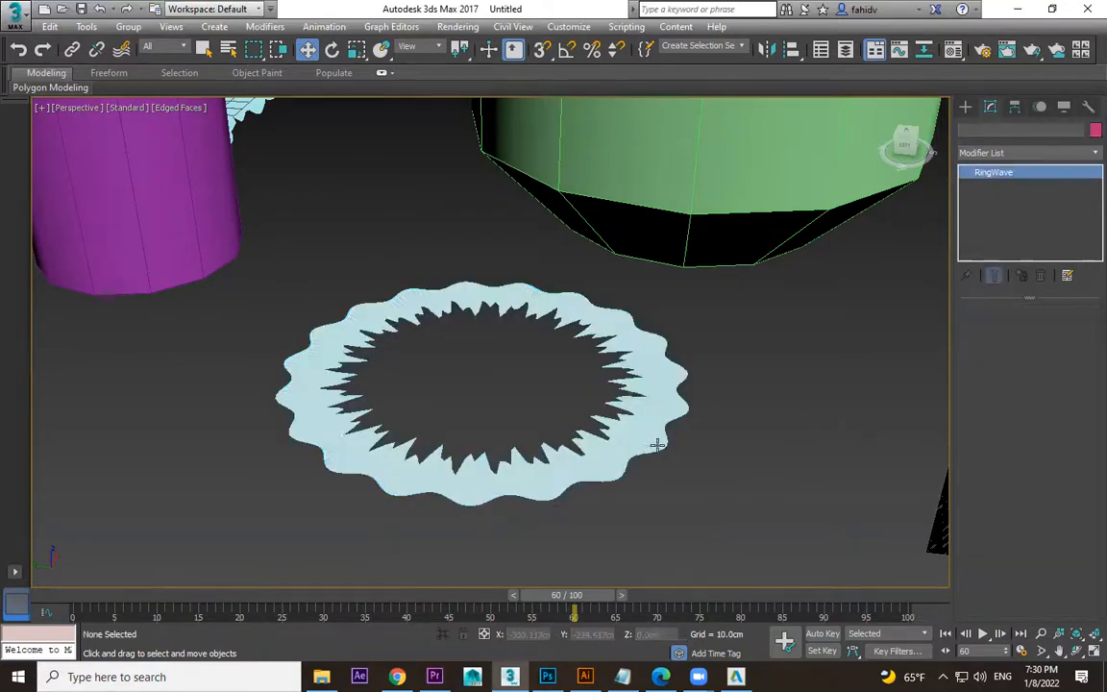
{"action": "left_click", "coordinate": [630, 464]}
{"action": "scroll", "coordinate": [624, 459], "scroll_direction": "up", "scroll_amount": 3}
{"action": "scroll", "coordinate": [590, 427], "scroll_direction": "down", "scroll_amount": 2}
{"action": "key", "text": "r"}
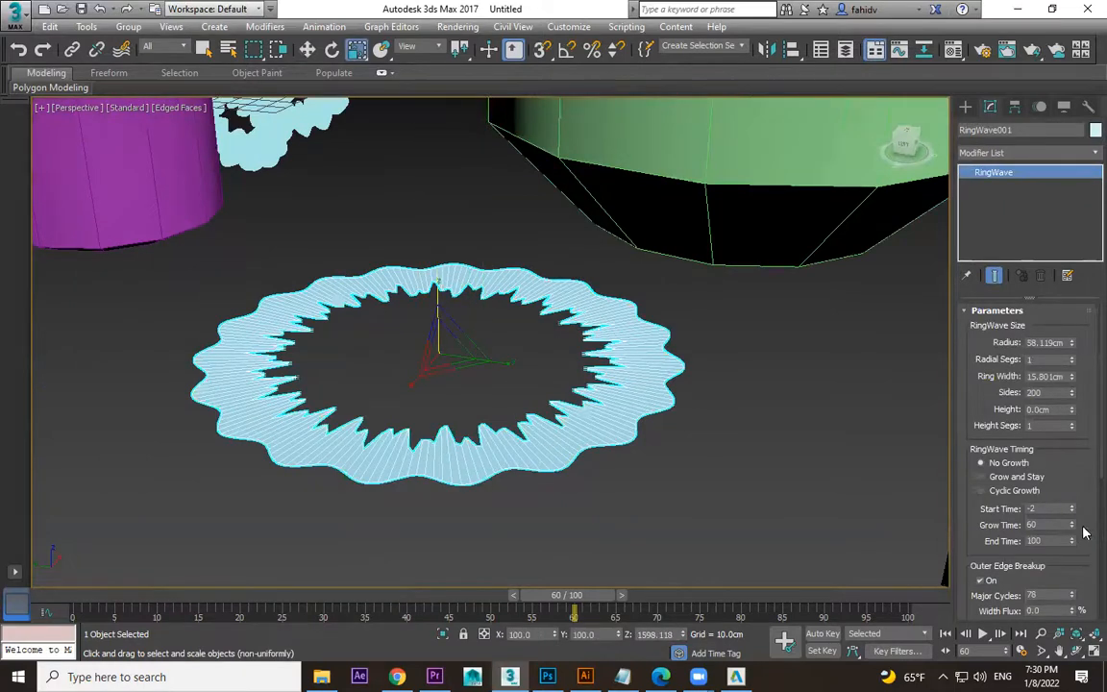
{"action": "left_click_drag", "start_coordinate": [961, 424], "coordinate": [1086, 263]}
{"action": "left_click_drag", "start_coordinate": [1005, 589], "coordinate": [1024, 561]}
{"action": "mouse_move", "coordinate": [1073, 379]}
{"action": "left_mouse_down"}
{"action": "mouse_move", "coordinate": [1073, 357]}
{"action": "mouse_move", "coordinate": [1080, 403]}
{"action": "mouse_move", "coordinate": [1077, 331]}
{"action": "mouse_move", "coordinate": [1077, 375]}
{"action": "mouse_move", "coordinate": [1079, 359]}
{"action": "left_mouse_up"}
- Set the outer edge breakup to 148 major cycles at 0.56% width flux and 40 minor cycles at about 33.3% width flux
{"action": "scroll", "coordinate": [1077, 485], "scroll_direction": "down", "scroll_amount": 5}
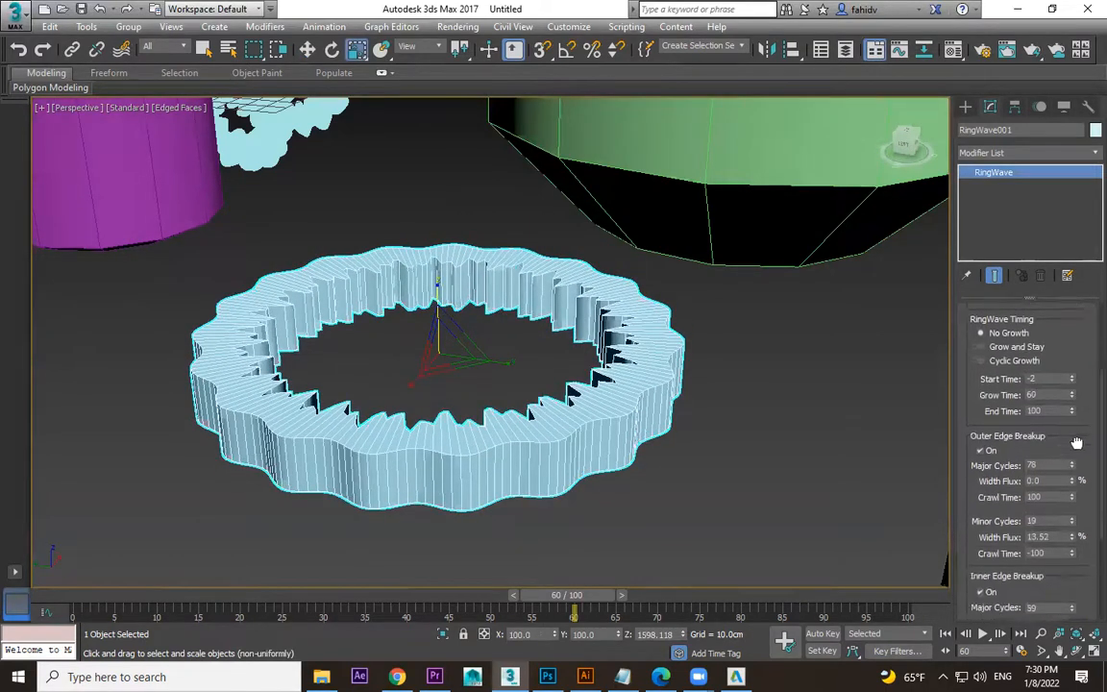
{"action": "left_click_drag", "start_coordinate": [1073, 474], "coordinate": [1075, 434]}
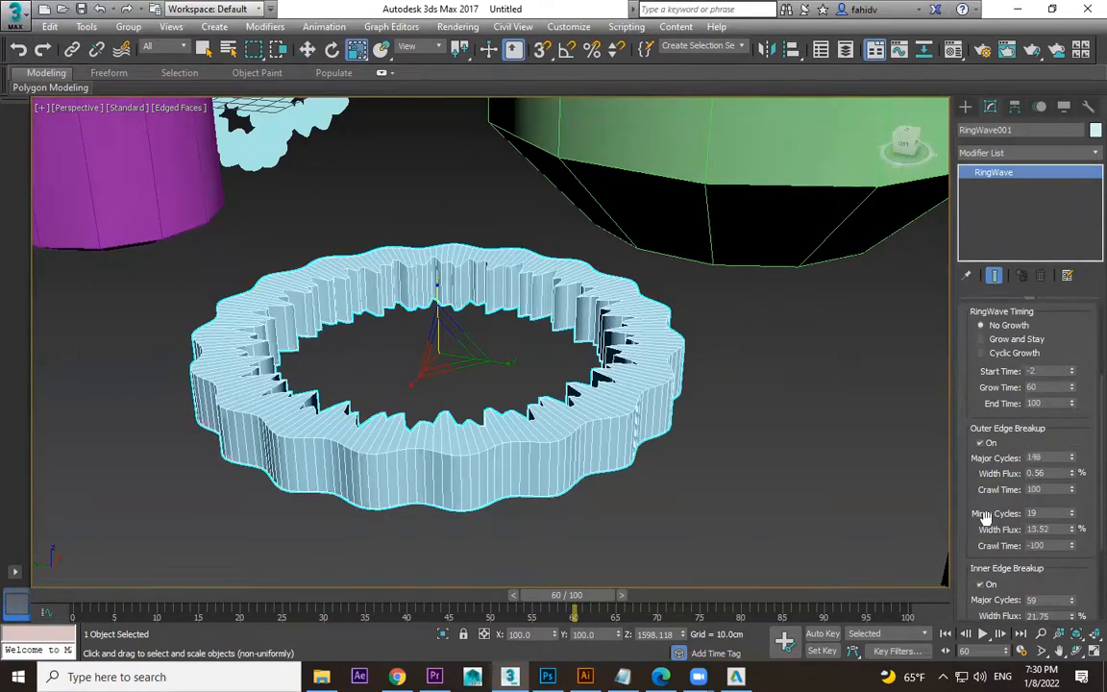
{"action": "scroll", "coordinate": [1080, 494], "scroll_direction": "down", "scroll_amount": 1}
{"action": "left_click_drag", "start_coordinate": [1074, 486], "coordinate": [1078, 386]}
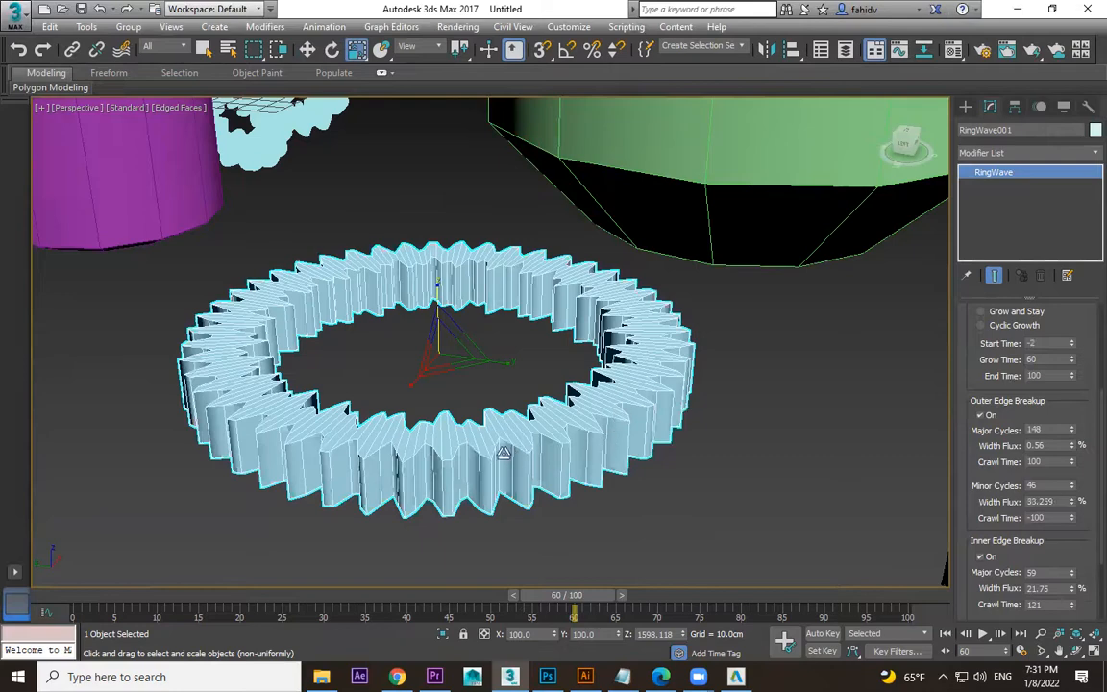
{"action": "left_click_drag", "start_coordinate": [1072, 493], "coordinate": [1073, 527]}
- Set the inner edge breakup's major width flux to about 19.8%, with 41 minor cycles at about 31.5% width flux and crawl time -1
{"action": "scroll", "coordinate": [1041, 544], "scroll_direction": "down", "scroll_amount": 3}
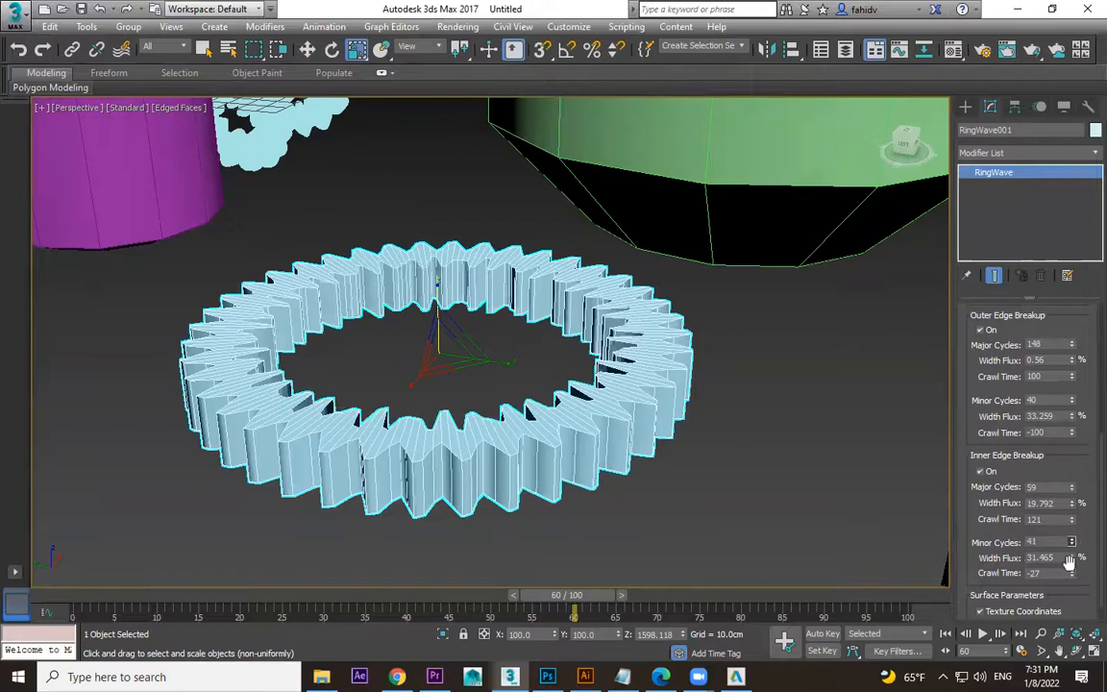
{"action": "left_click_drag", "start_coordinate": [1072, 573], "coordinate": [1072, 548]}
{"action": "middle_click_drag", "start_coordinate": [718, 449], "coordinate": [694, 486], "text": "alt"}
{"action": "key", "text": "w"}
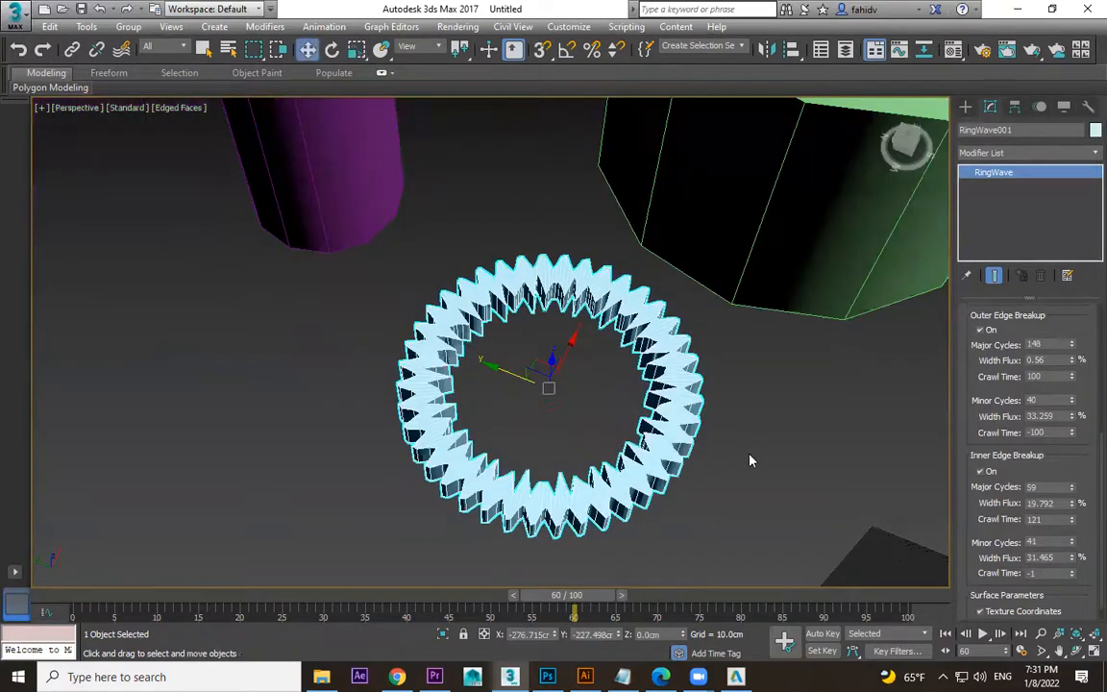
- Delete the RingWave and create a prism in its place with base sides about 46, 64 and 99 cm long
{"action": "left_click", "coordinate": [750, 456]}
{"action": "left_click_drag", "start_coordinate": [769, 436], "coordinate": [682, 468]}
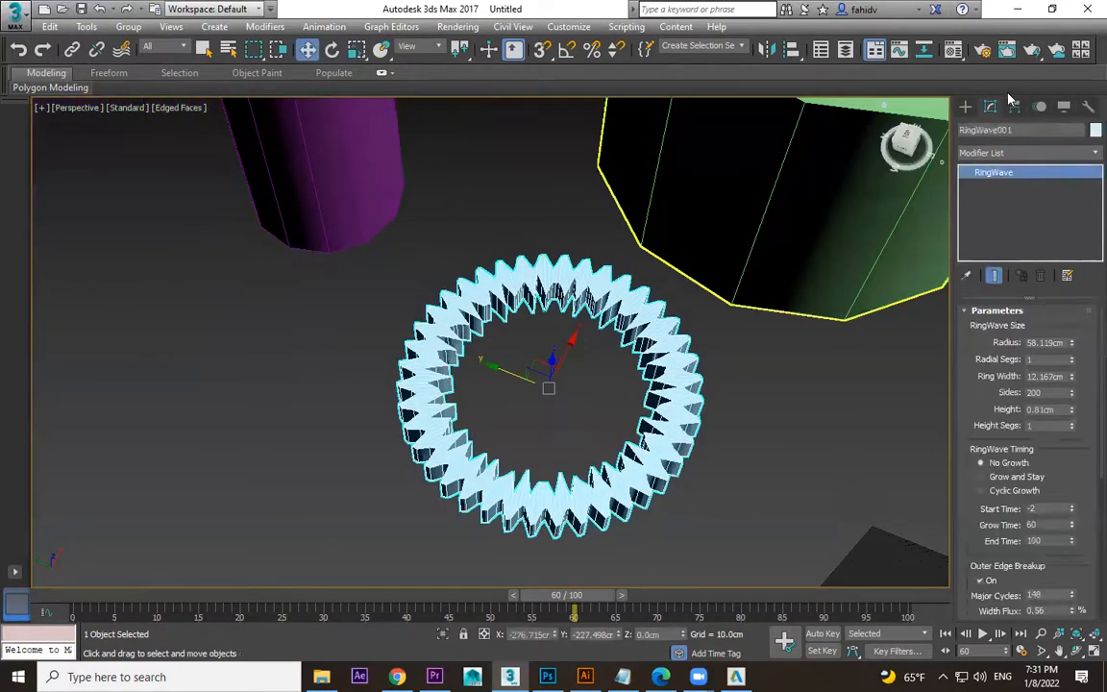
{"action": "key", "text": "Delete"}
{"action": "left_click", "coordinate": [967, 108]}
{"action": "left_click", "coordinate": [1001, 297]}
{"action": "left_click_drag", "start_coordinate": [516, 386], "coordinate": [518, 348]}
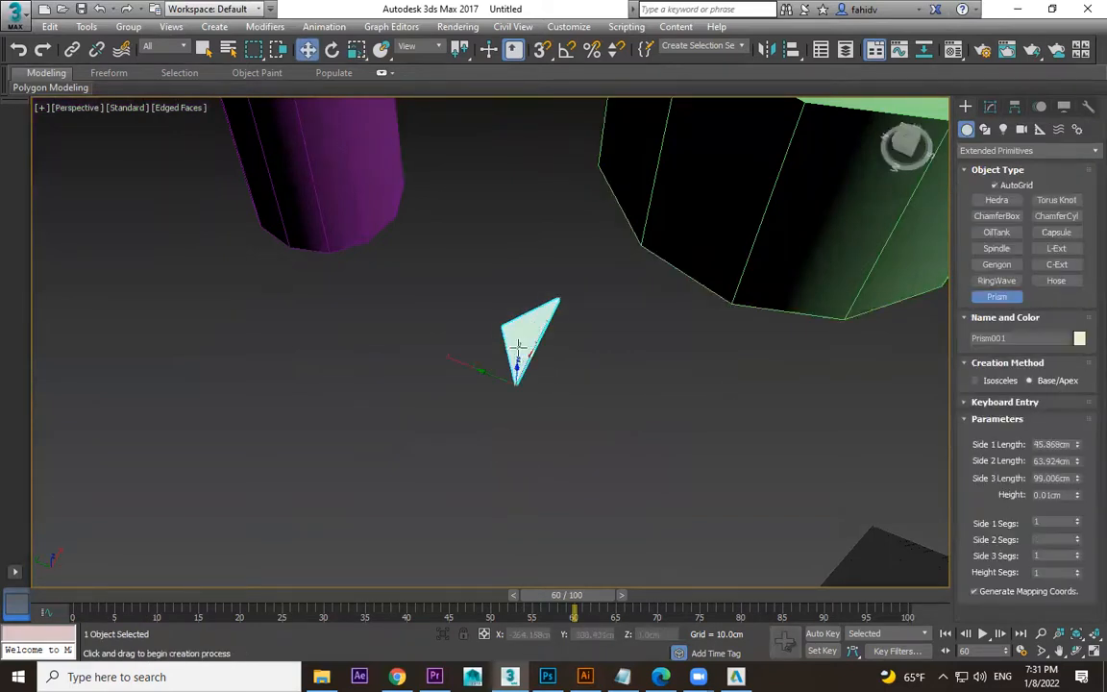
{"action": "left_click", "coordinate": [532, 286]}
{"action": "left_click", "coordinate": [527, 234]}
- Create an upright hose in front of the oil tank and open its parameters for editing
{"action": "left_click", "coordinate": [1058, 281]}
{"action": "left_click_drag", "start_coordinate": [336, 401], "coordinate": [380, 440]}
{"action": "left_click", "coordinate": [383, 342]}
{"action": "middle_click_drag", "start_coordinate": [415, 348], "coordinate": [456, 322], "text": "alt"}
{"action": "key", "text": "w"}
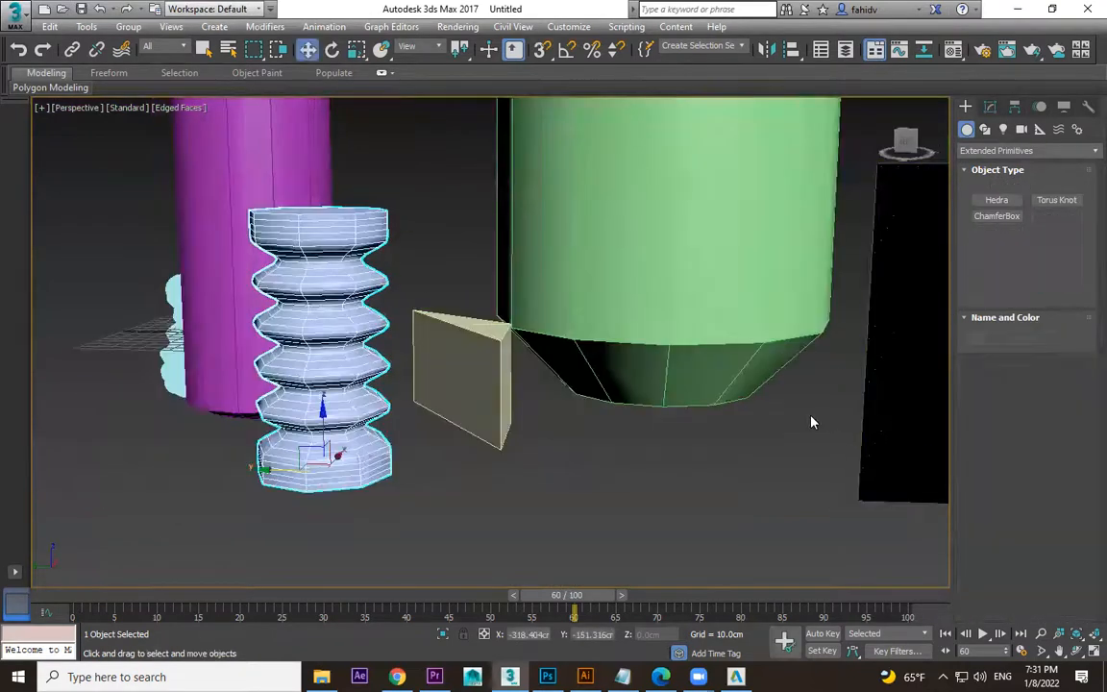
{"action": "left_click", "coordinate": [992, 108]}
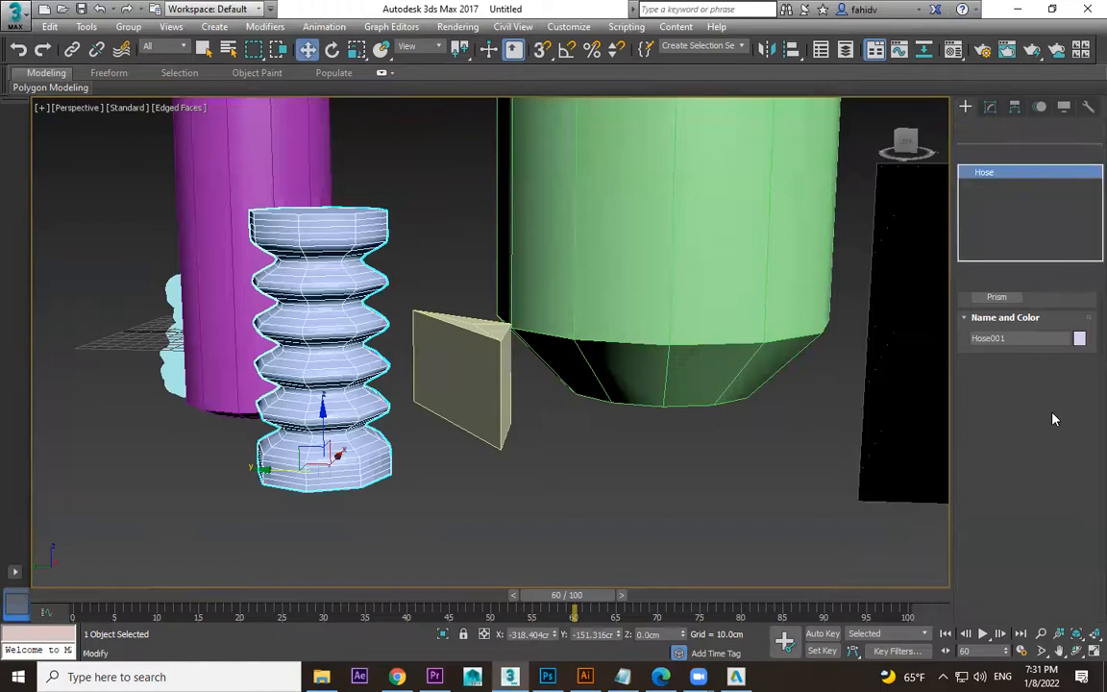
- Shorten the hose's flex section by raising its start and lowering its end, and adjust the flex diameter
{"action": "scroll", "coordinate": [1053, 385], "scroll_direction": "down", "scroll_amount": 5}
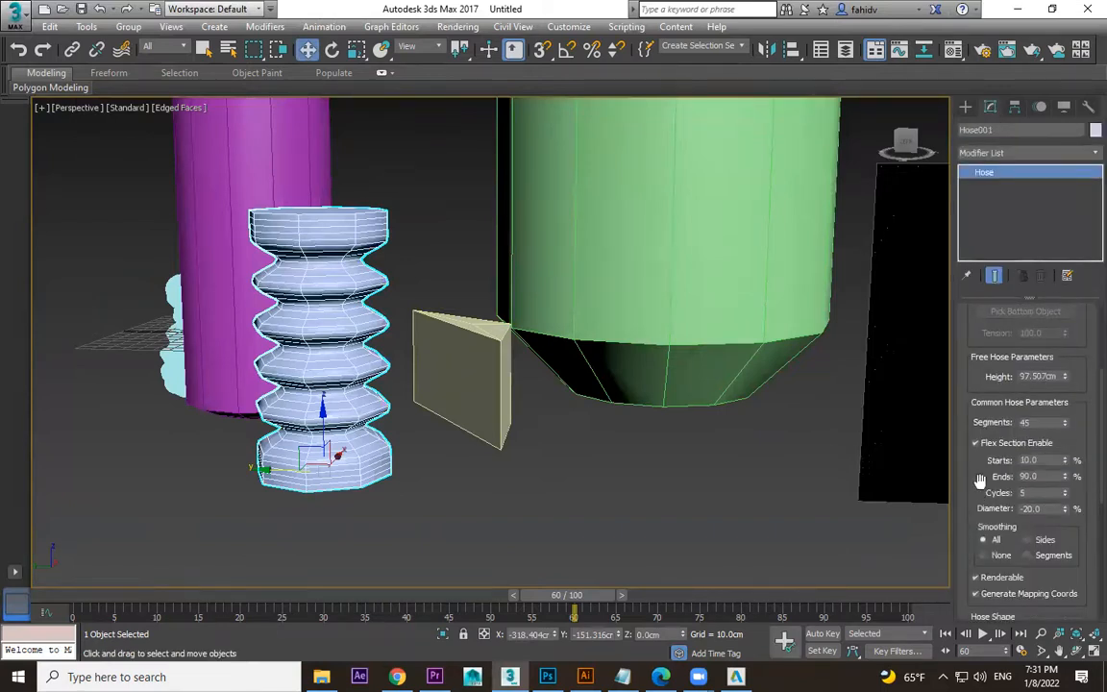
{"action": "scroll", "coordinate": [1080, 402], "scroll_direction": "down", "scroll_amount": 2}
{"action": "mouse_move", "coordinate": [1065, 392]}
{"action": "left_mouse_down"}
{"action": "mouse_move", "coordinate": [1075, 331]}
{"action": "mouse_move", "coordinate": [1076, 379]}
{"action": "left_mouse_up"}
{"action": "mouse_move", "coordinate": [1075, 391]}
{"action": "left_mouse_down"}
{"action": "mouse_move", "coordinate": [1072, 426]}
{"action": "mouse_move", "coordinate": [1074, 398]}
{"action": "left_mouse_up"}
{"action": "mouse_move", "coordinate": [1066, 442]}
{"action": "left_mouse_down"}
{"action": "mouse_move", "coordinate": [1064, 473]}
{"action": "mouse_move", "coordinate": [1072, 396]}
{"action": "mouse_move", "coordinate": [1074, 440]}
{"action": "left_mouse_up"}
- Examine the adjusted hose from several angles and the whole group of primitives from above
{"action": "mouse_move", "coordinate": [685, 515]}
{"action": "middle_mouse_down", "text": "alt"}
{"action": "mouse_move", "coordinate": [728, 522]}
{"action": "mouse_move", "coordinate": [692, 510]}
{"action": "middle_mouse_up", "text": "alt"}
{"action": "left_click", "coordinate": [675, 505]}
{"action": "middle_click_drag", "start_coordinate": [512, 472], "coordinate": [453, 454], "text": "alt"}
{"action": "left_click", "coordinate": [383, 416]}
{"action": "middle_click_drag", "start_coordinate": [382, 415], "coordinate": [339, 389], "text": "alt"}
{"action": "scroll", "coordinate": [339, 388], "scroll_direction": "down", "scroll_amount": 2}
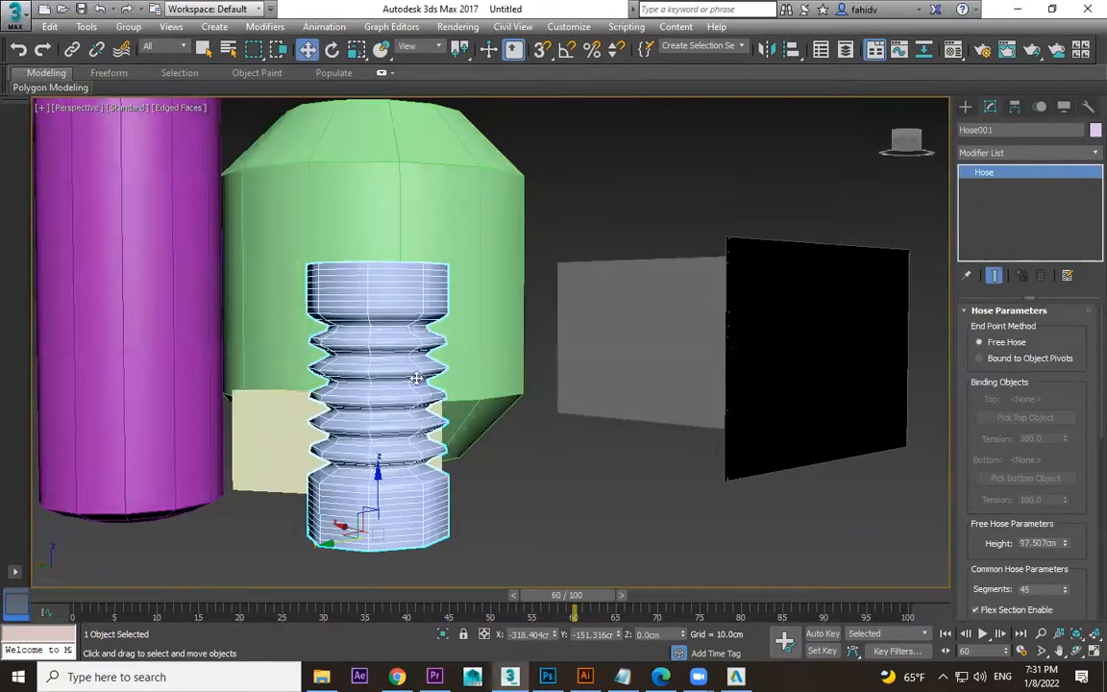
{"action": "scroll", "coordinate": [514, 488], "scroll_direction": "down", "scroll_amount": 4}
{"action": "middle_click_drag", "start_coordinate": [647, 491], "coordinate": [488, 56], "text": "alt"}
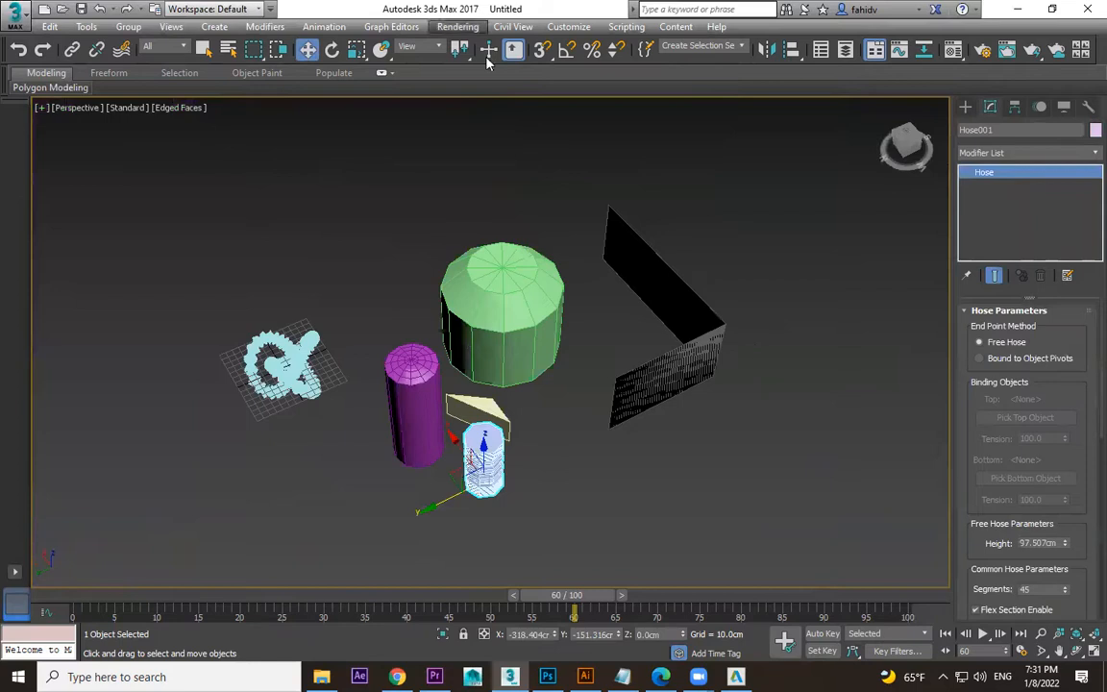
- Deselect the hose and return to the Extended Primitives category for creating objects
{"action": "left_click", "coordinate": [803, 338]}
{"action": "left_click", "coordinate": [968, 108]}
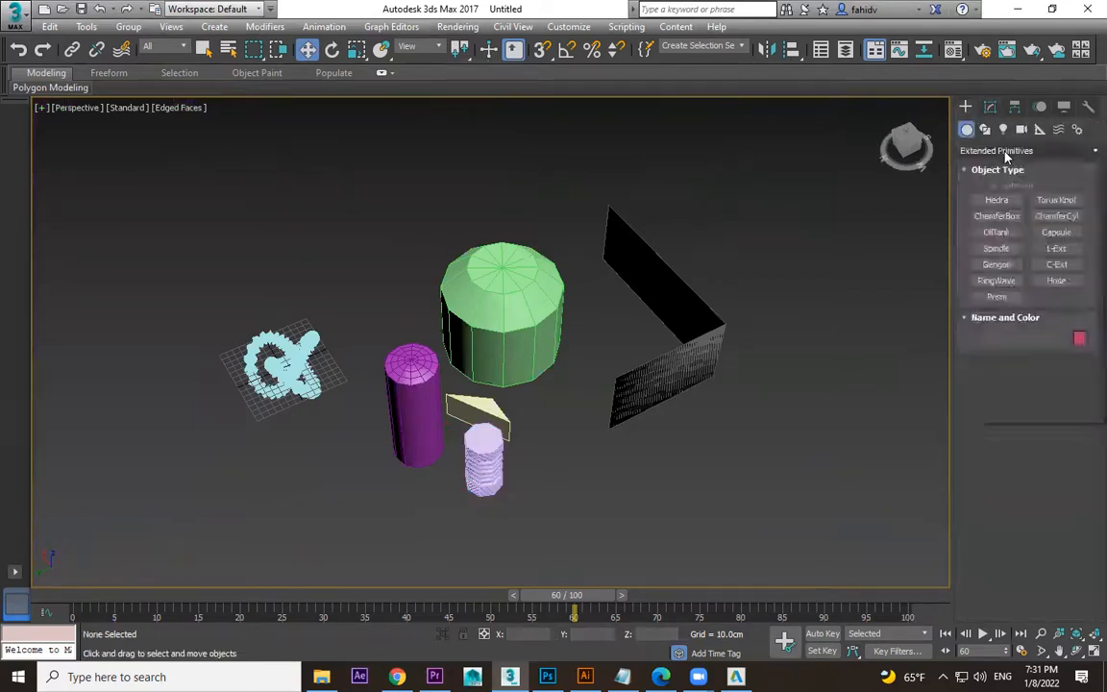
{"action": "left_click", "coordinate": [1024, 151]}
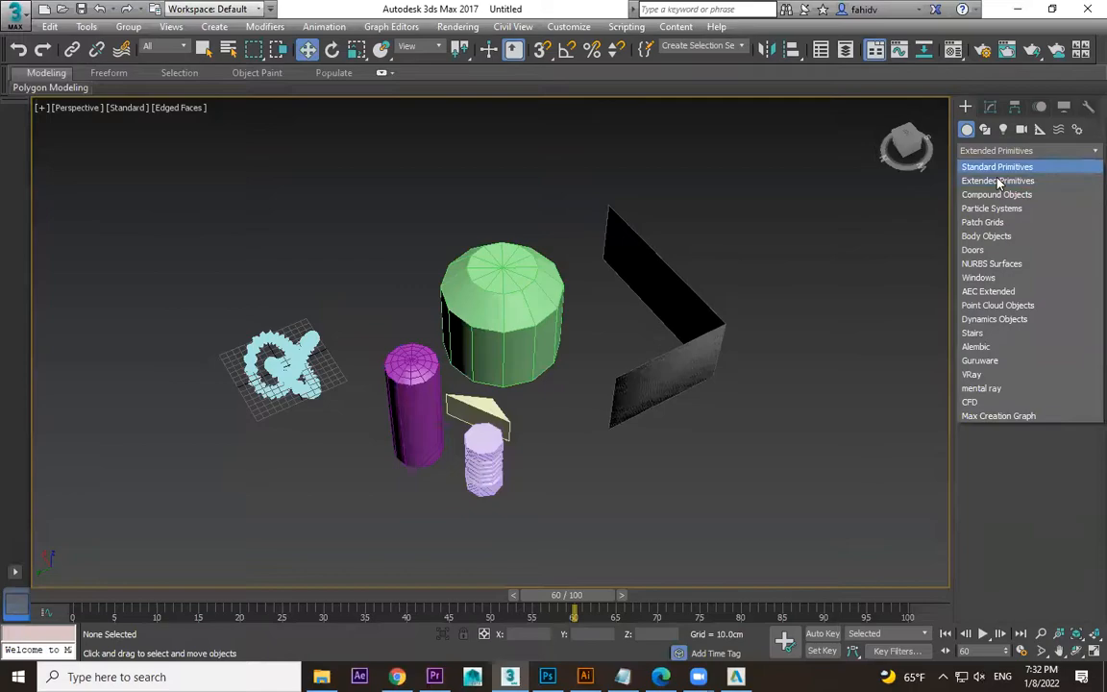
{"action": "left_click", "coordinate": [998, 182]}
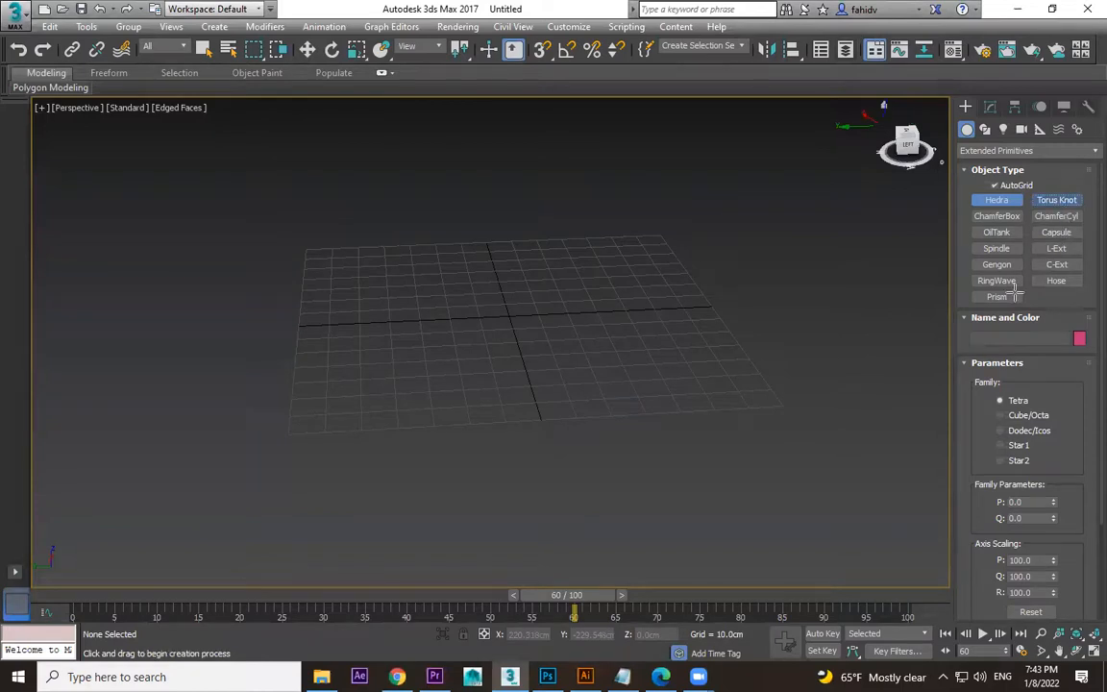
- Create a Tetra-family hedra with a radius of about 65 cm near the middle of the grid
{"action": "left_click", "coordinate": [1057, 200]}
{"action": "left_click", "coordinate": [999, 201]}
{"action": "left_click_drag", "start_coordinate": [524, 280], "coordinate": [617, 382]}
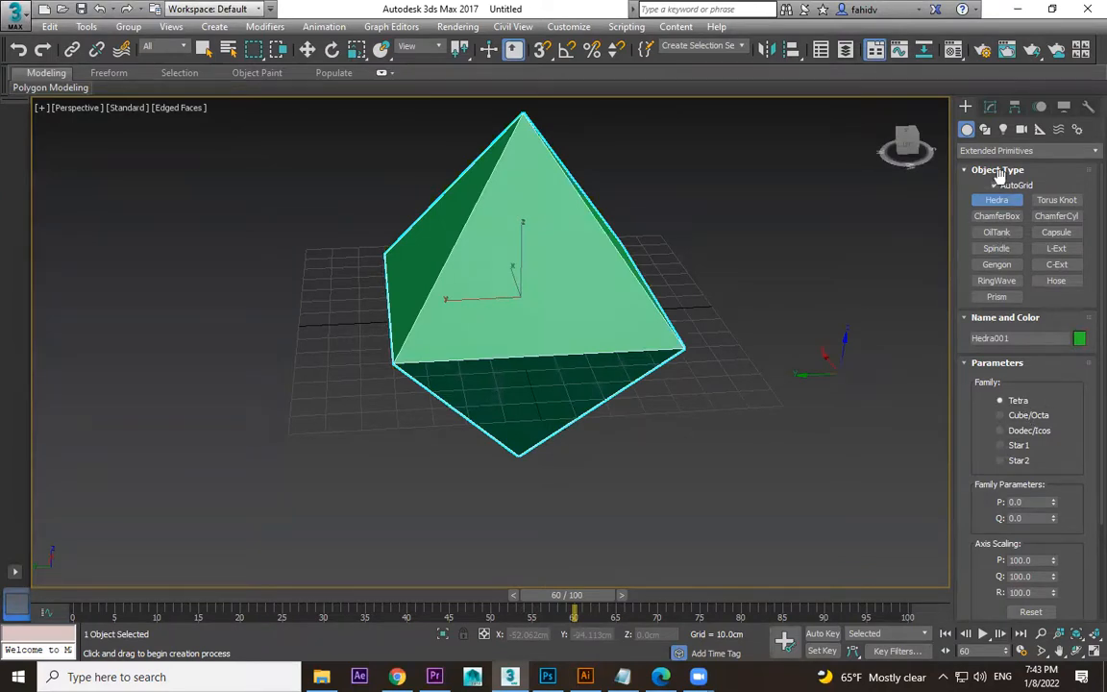
- Change the hedra's family through Cube/Octa and Dodec/Icos to Star1
{"action": "scroll", "coordinate": [1041, 395], "scroll_direction": "down", "scroll_amount": 3}
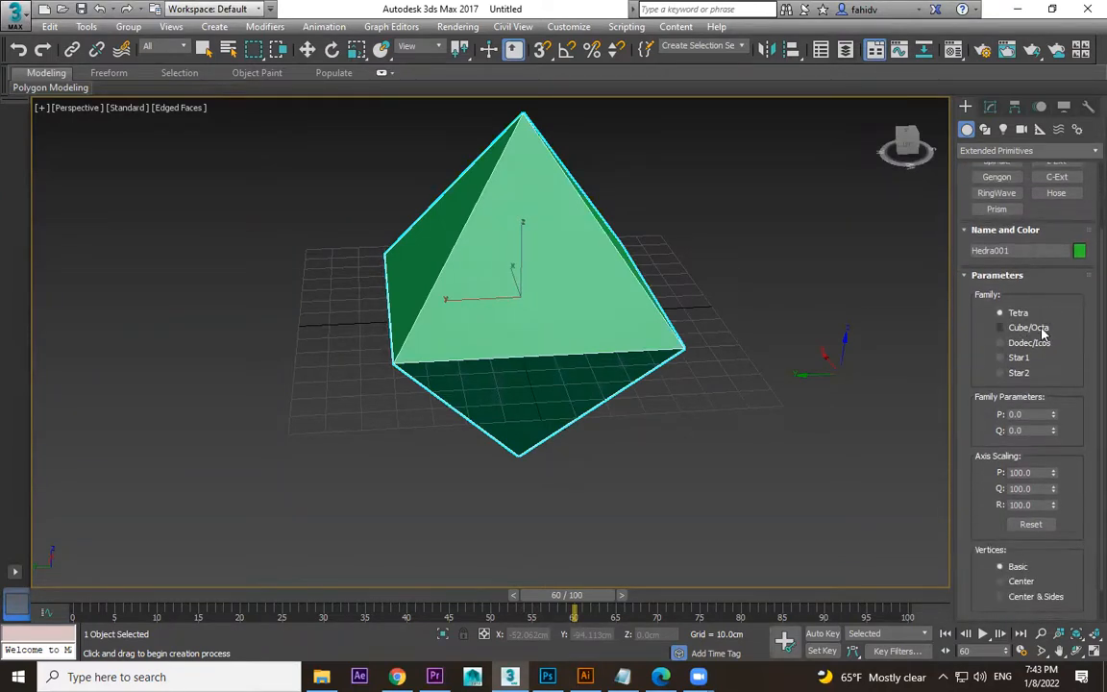
{"action": "left_click", "coordinate": [1029, 328]}
{"action": "left_click", "coordinate": [1029, 344]}
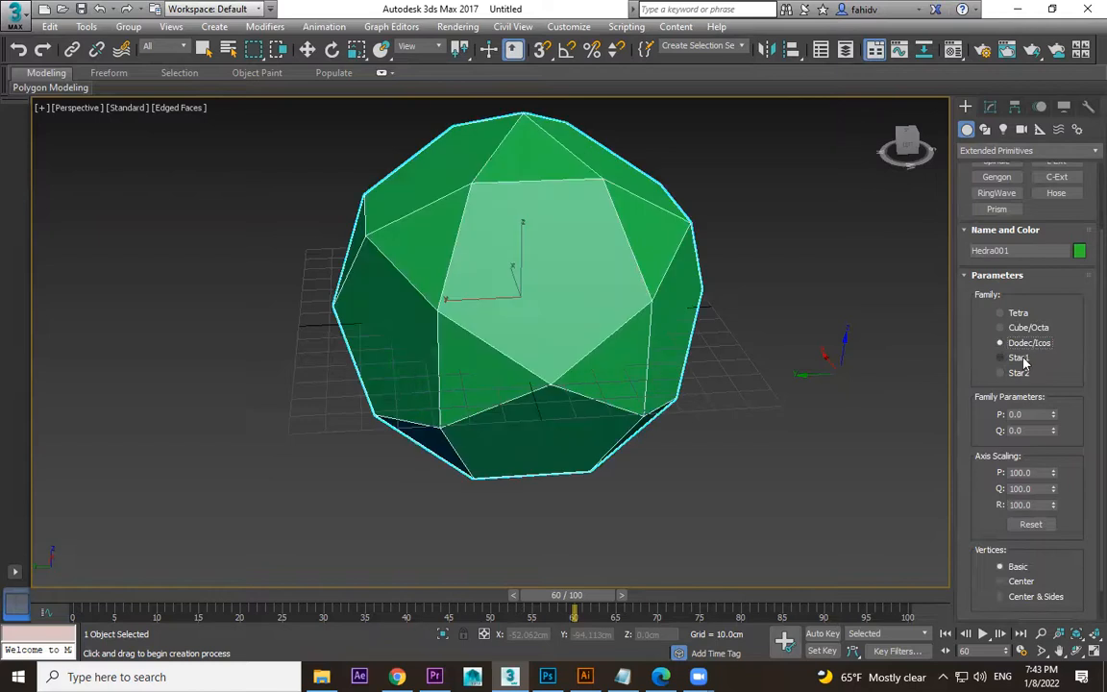
{"action": "left_click", "coordinate": [1021, 359]}
{"action": "left_click", "coordinate": [1019, 357]}
{"action": "scroll", "coordinate": [1053, 384], "scroll_direction": "down", "scroll_amount": 1}
{"action": "scroll", "coordinate": [1058, 387], "scroll_direction": "down", "scroll_amount": 1}
- Try varying the Star1 hedra's family P value and its Q and R axis scaling, and undo the changes
{"action": "left_click_drag", "start_coordinate": [1054, 381], "coordinate": [1042, 408]}
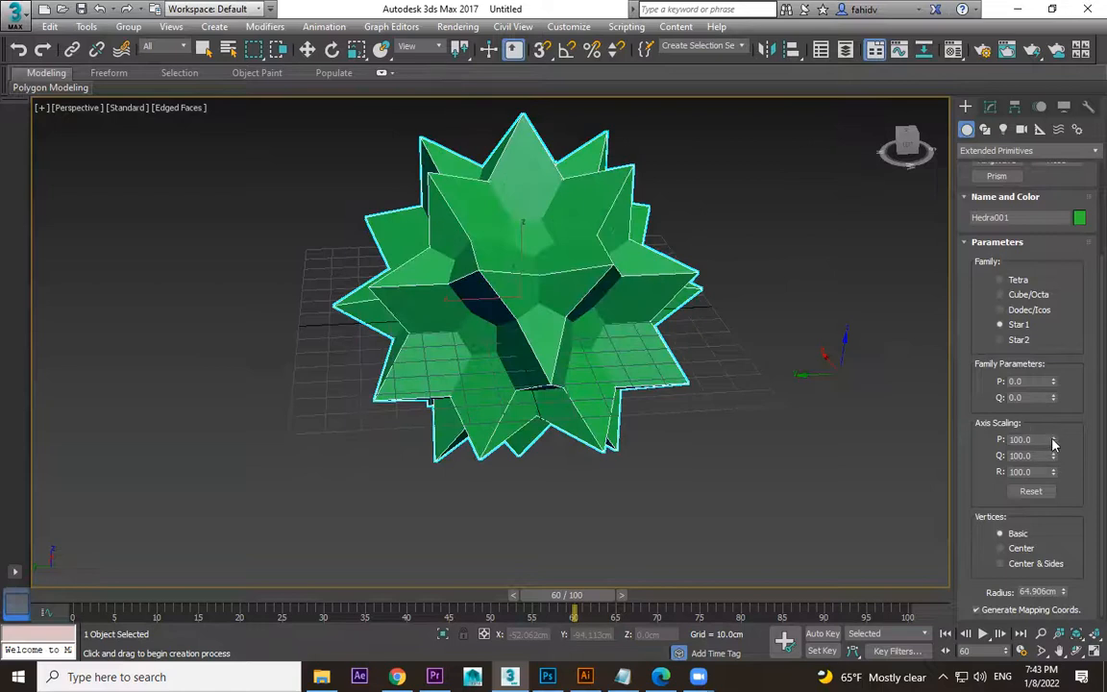
{"action": "left_click_drag", "start_coordinate": [1053, 455], "coordinate": [1052, 394]}
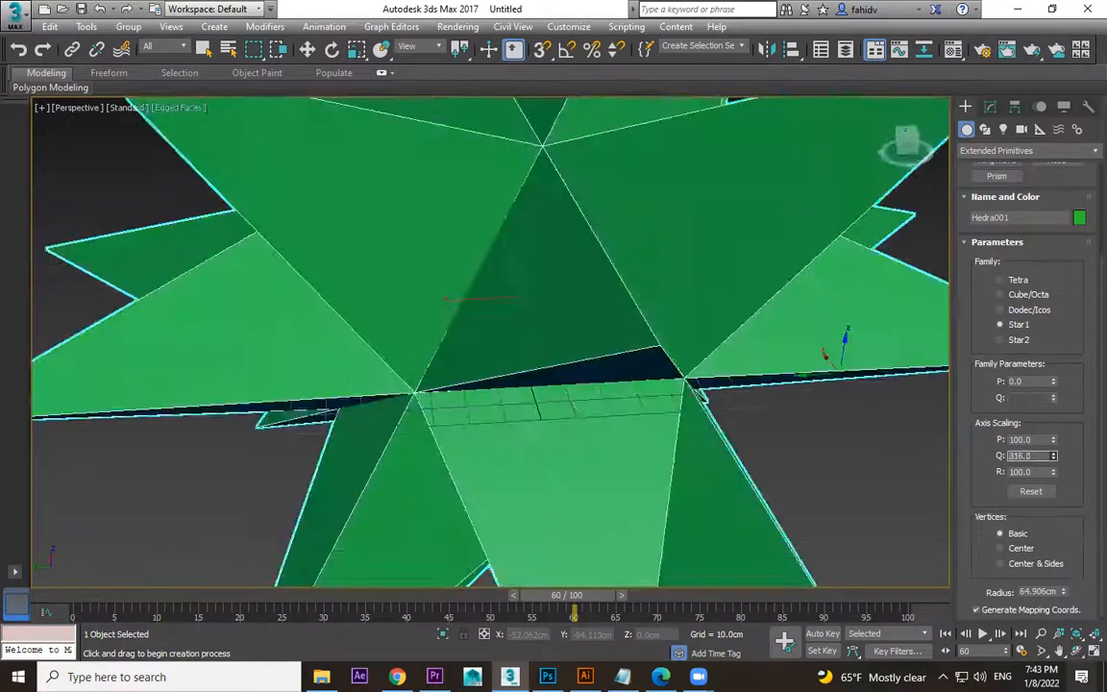
{"action": "right_click", "coordinate": [1053, 394]}
{"action": "left_click_drag", "start_coordinate": [1053, 473], "coordinate": [1087, 309]}
{"action": "key", "text": "ctrl+z"}
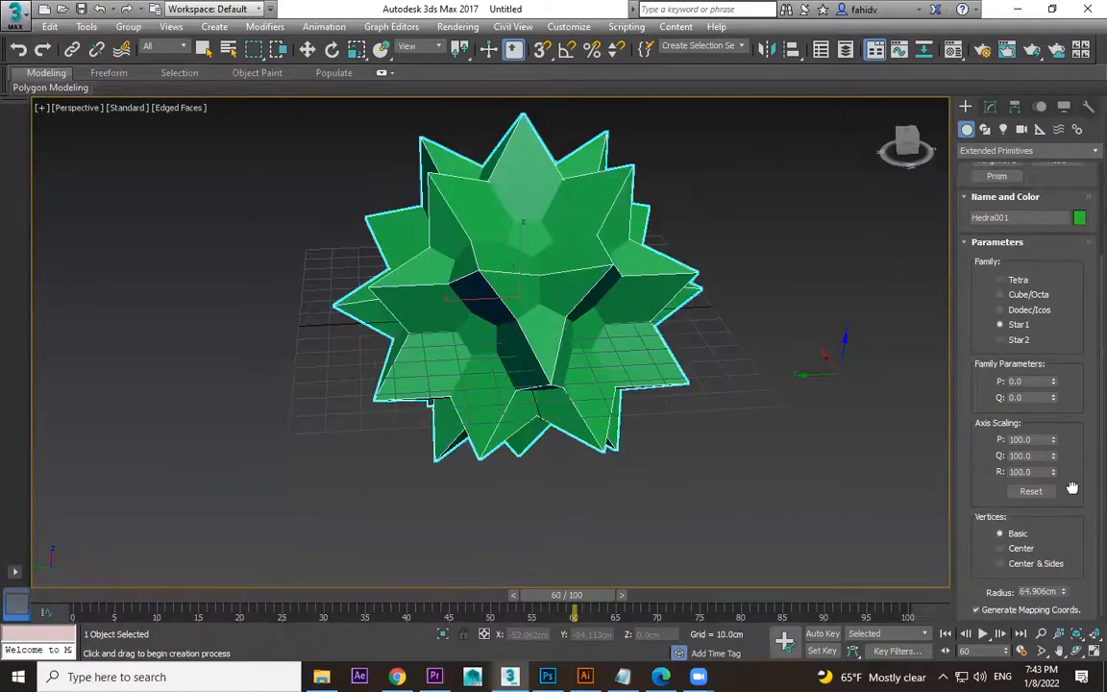
- Switch the hedra's family to Dodec/Icos, with family parameter P at 0.26 and P axis scaling at 137.5
{"action": "left_click_drag", "start_coordinate": [1073, 489], "coordinate": [1082, 431]}
{"action": "left_click", "coordinate": [1019, 530]}
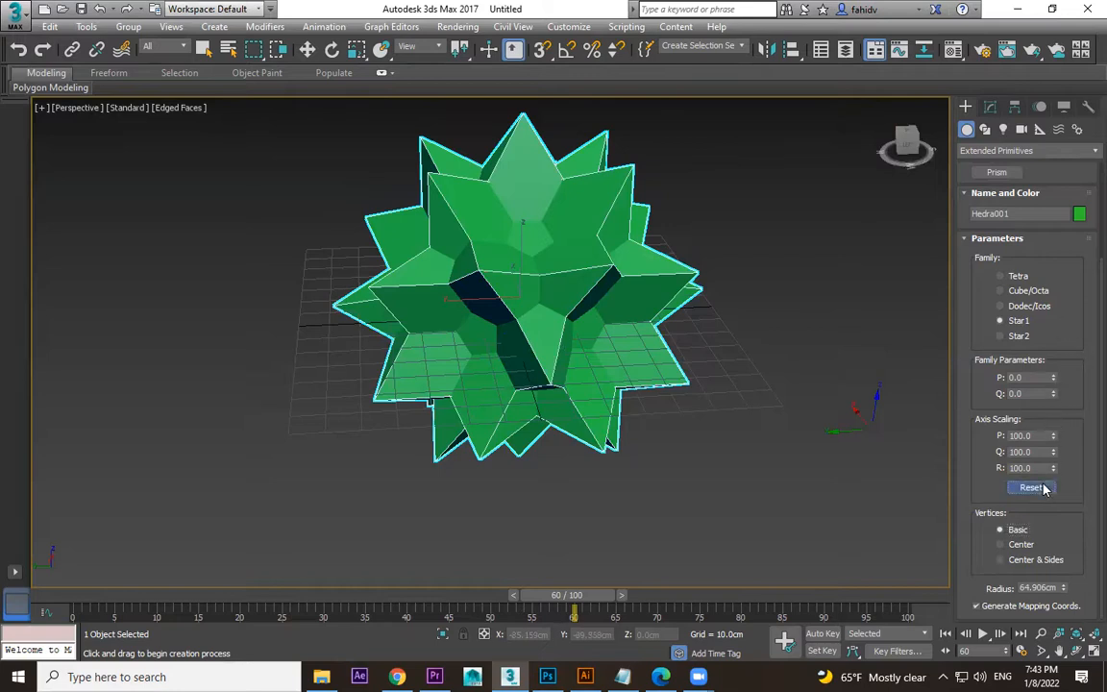
{"action": "left_click_drag", "start_coordinate": [1058, 304], "coordinate": [1061, 470]}
{"action": "left_click", "coordinate": [1017, 431]}
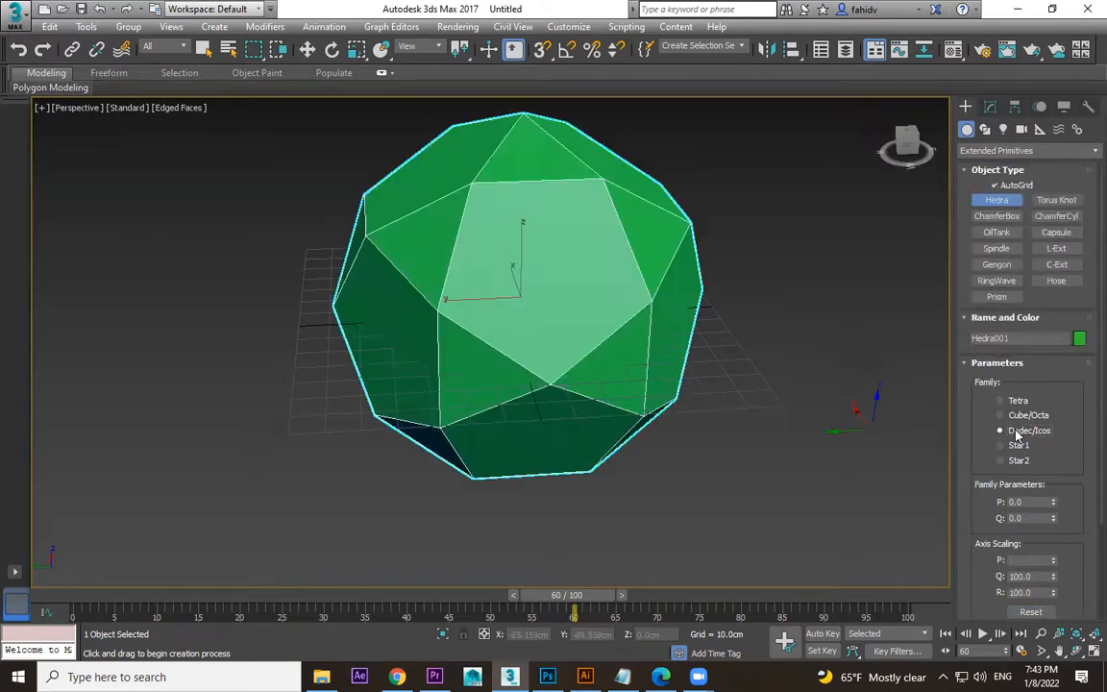
{"action": "left_click_drag", "start_coordinate": [1053, 462], "coordinate": [1057, 383]}
{"action": "left_click_drag", "start_coordinate": [1054, 429], "coordinate": [1058, 336]}
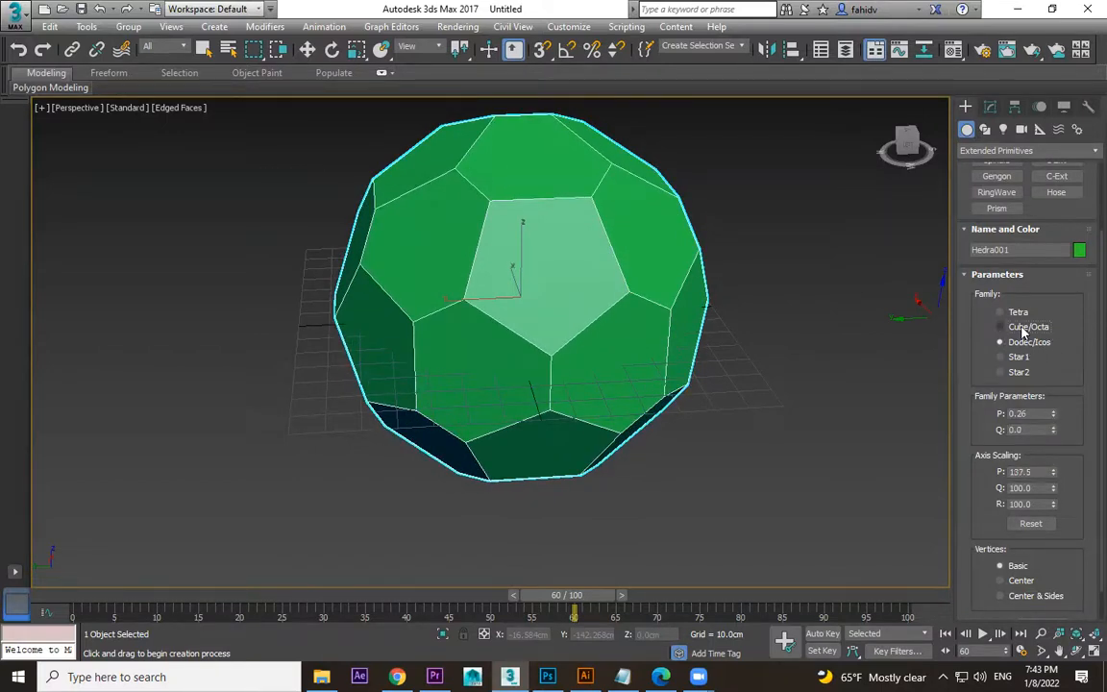
- Compare the hedra's Cube/Octa, Dodec/Icos and Star1 families and set it to Tetra
{"action": "left_click", "coordinate": [1024, 329]}
{"action": "left_click", "coordinate": [1019, 313]}
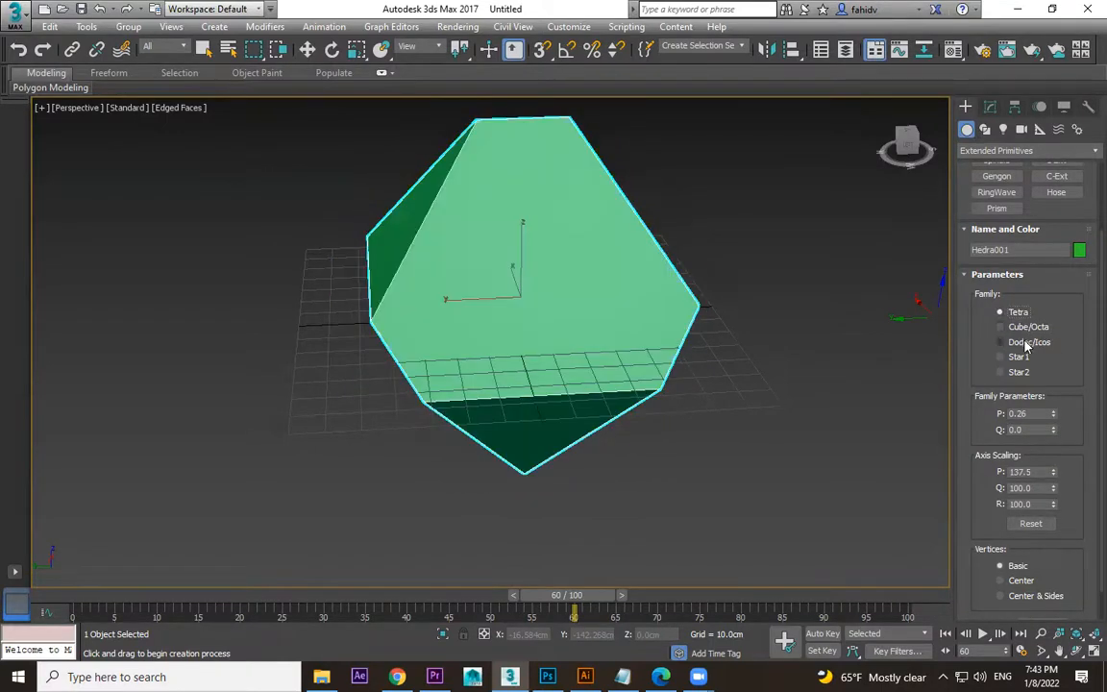
{"action": "left_click", "coordinate": [1025, 342]}
{"action": "left_click", "coordinate": [1023, 355]}
{"action": "left_click", "coordinate": [1019, 317]}
- Delete the hedra and leave object creation mode
{"action": "left_click_drag", "start_coordinate": [1045, 397], "coordinate": [1045, 485]}
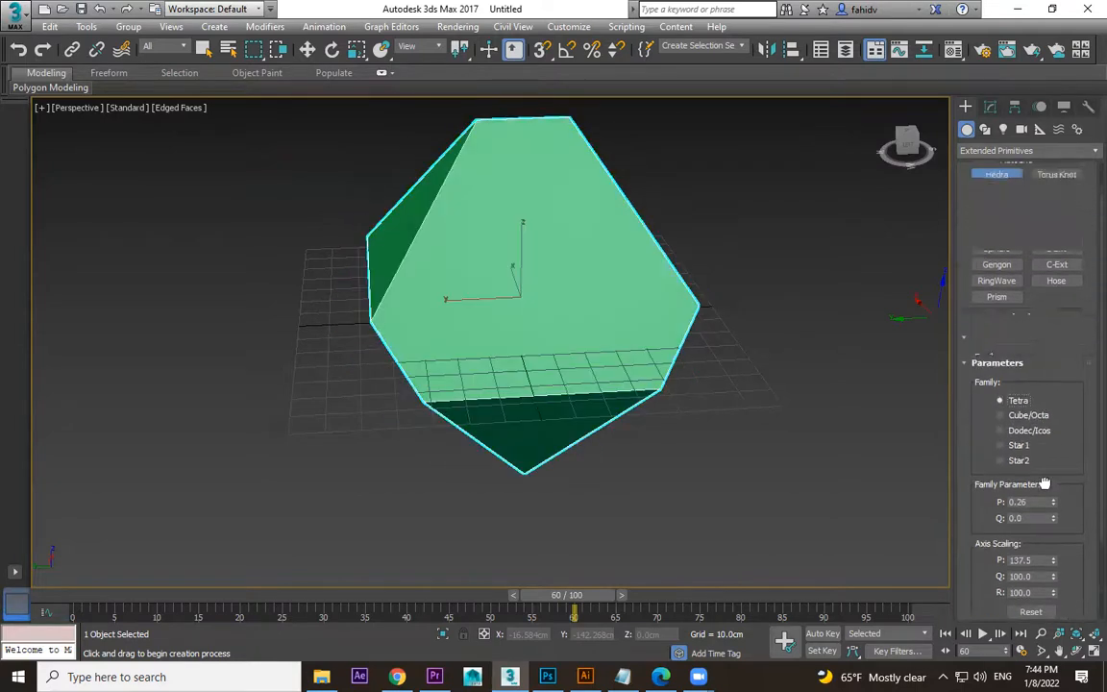
{"action": "left_click", "coordinate": [1053, 211]}
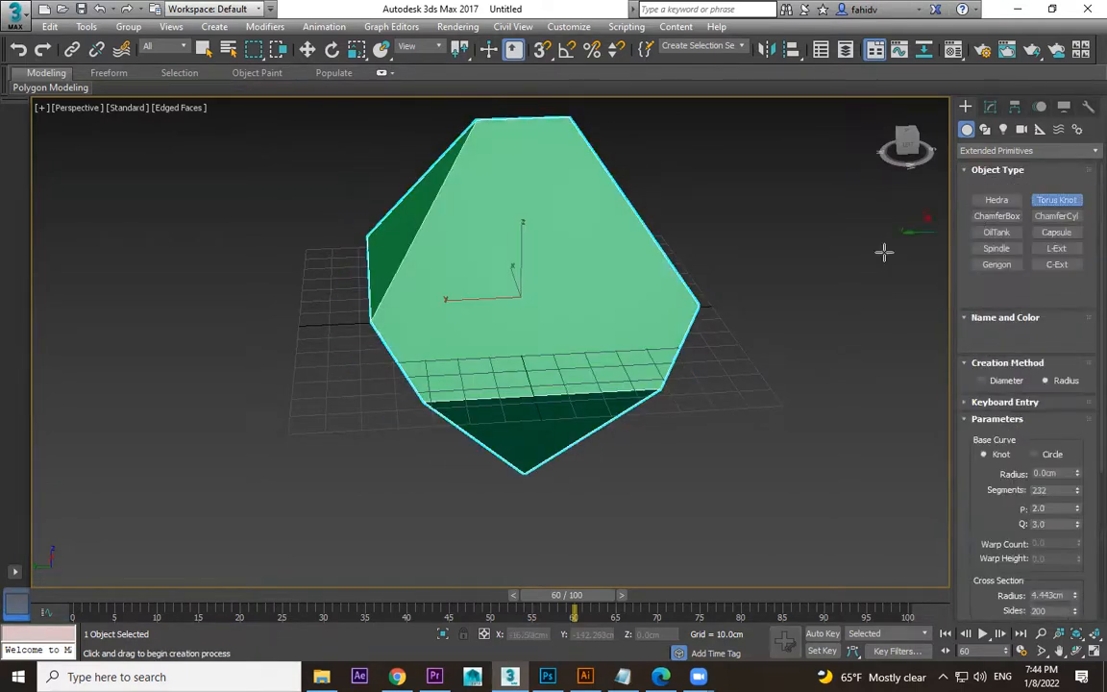
{"action": "left_click", "coordinate": [1056, 248]}
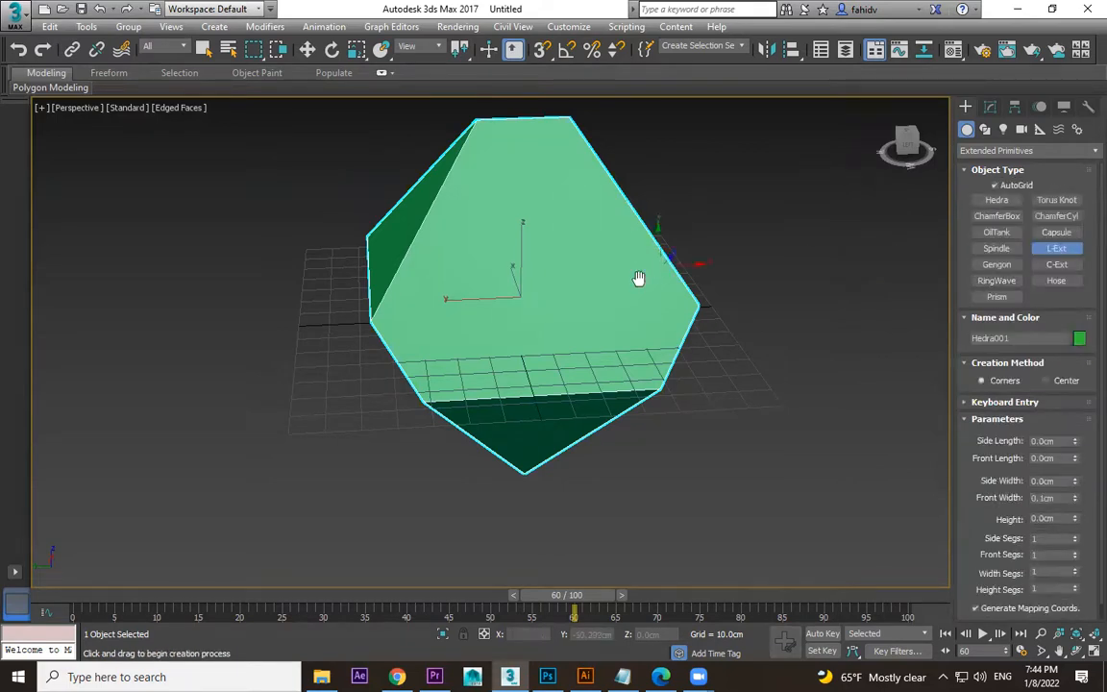
{"action": "middle_click_drag", "start_coordinate": [638, 278], "coordinate": [584, 284]}
{"action": "key", "text": "Delete"}
{"action": "middle_click_drag", "start_coordinate": [649, 345], "coordinate": [636, 343]}
{"action": "right_click", "coordinate": [636, 343]}
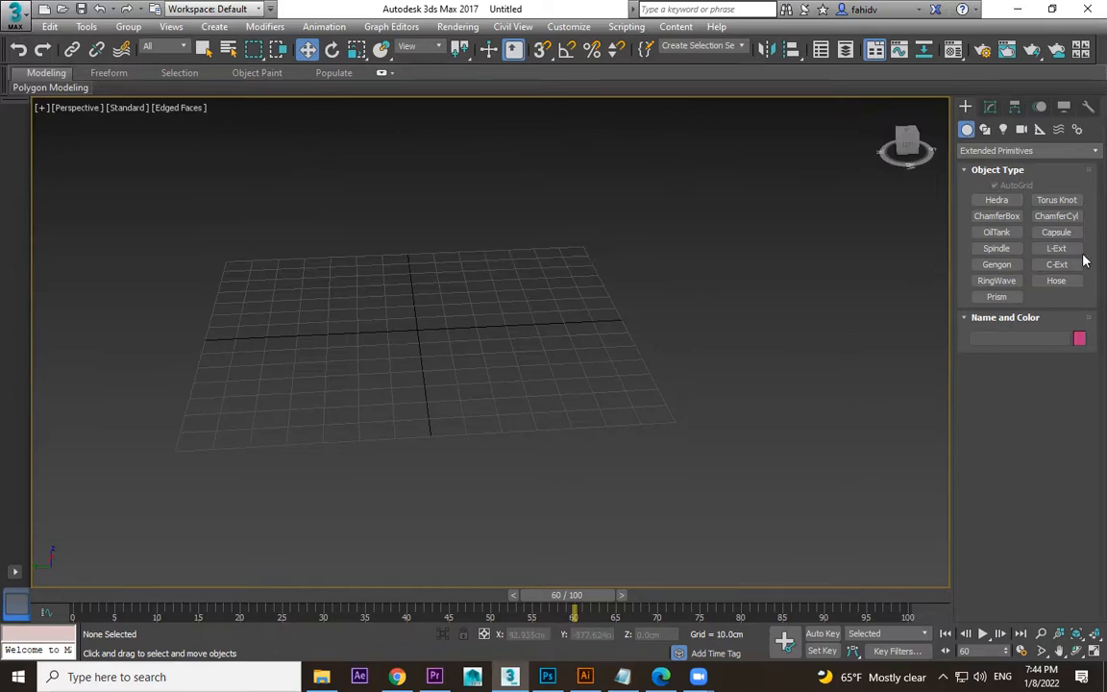
- Create a small Tetra hedra in the middle of the grid to try its family P value, and delete it
{"action": "left_click", "coordinate": [1005, 200]}
{"action": "left_click_drag", "start_coordinate": [445, 318], "coordinate": [482, 366]}
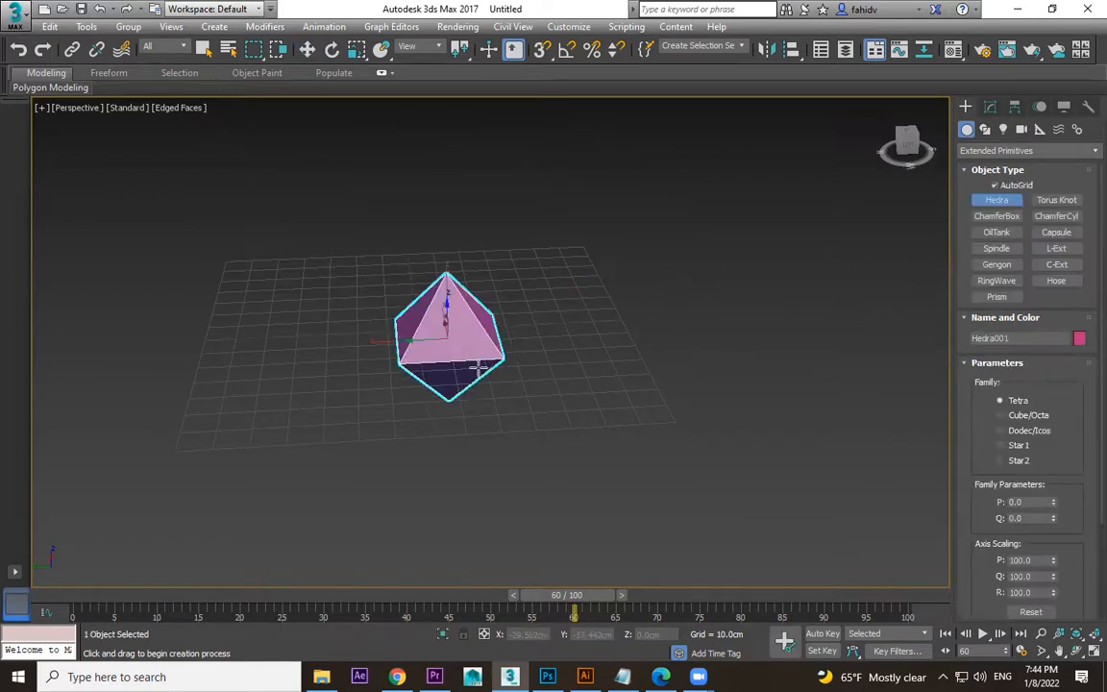
{"action": "scroll", "coordinate": [1057, 401], "scroll_direction": "down", "scroll_amount": 2}
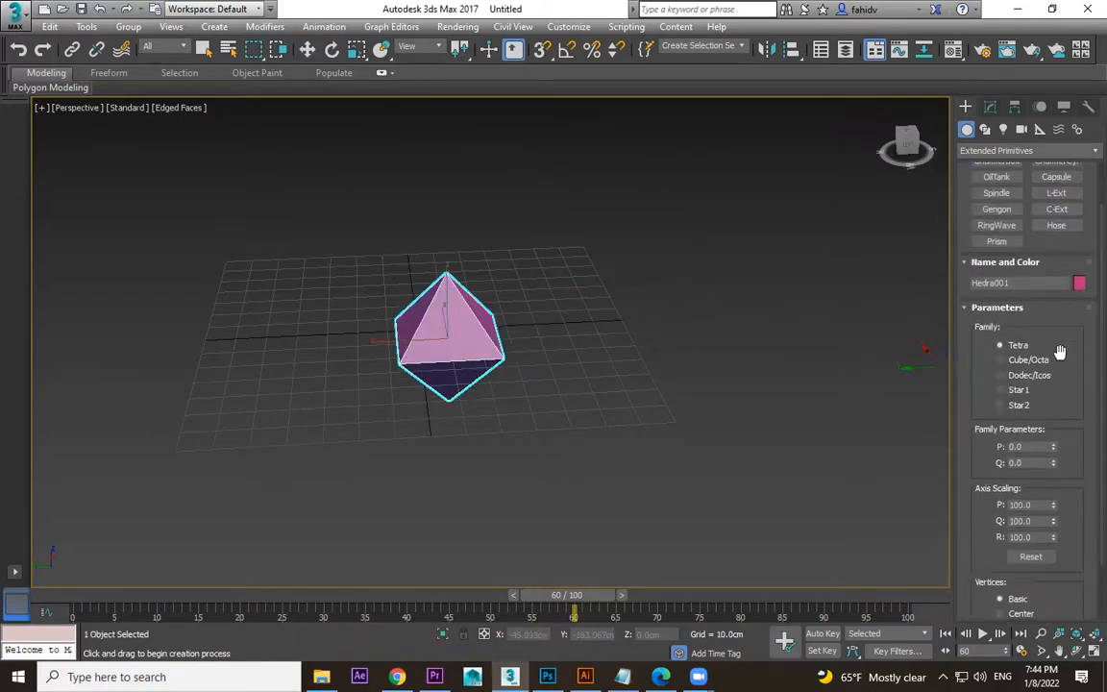
{"action": "left_click_drag", "start_coordinate": [1055, 447], "coordinate": [965, 427]}
{"action": "key", "text": "Delete"}
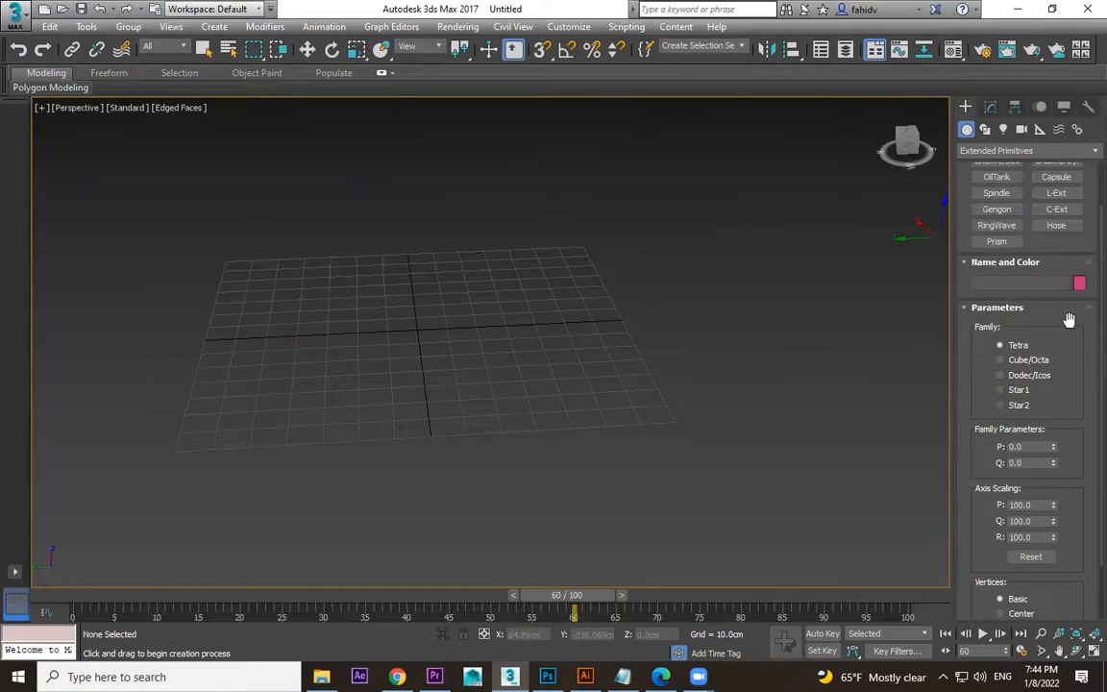
- Switch to Standard Primitives and create a flat box about 65 cm long and 59 cm wide on the grid
{"action": "scroll", "coordinate": [1068, 317], "scroll_direction": "up", "scroll_amount": 2}
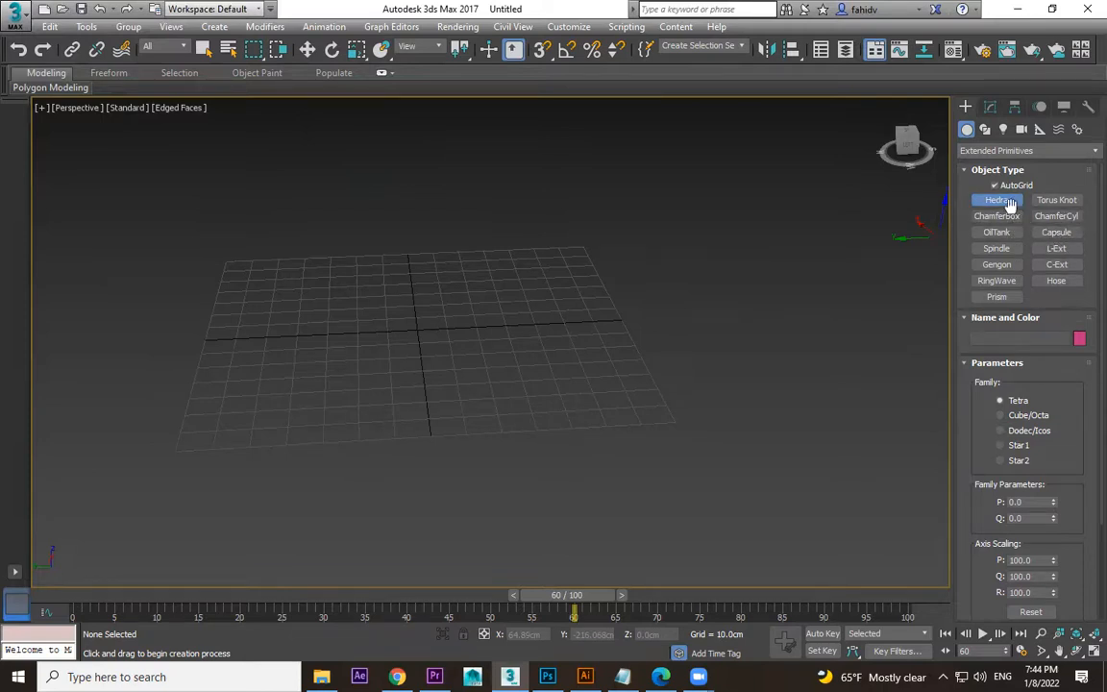
{"action": "left_click", "coordinate": [1019, 151]}
{"action": "left_click", "coordinate": [990, 167]}
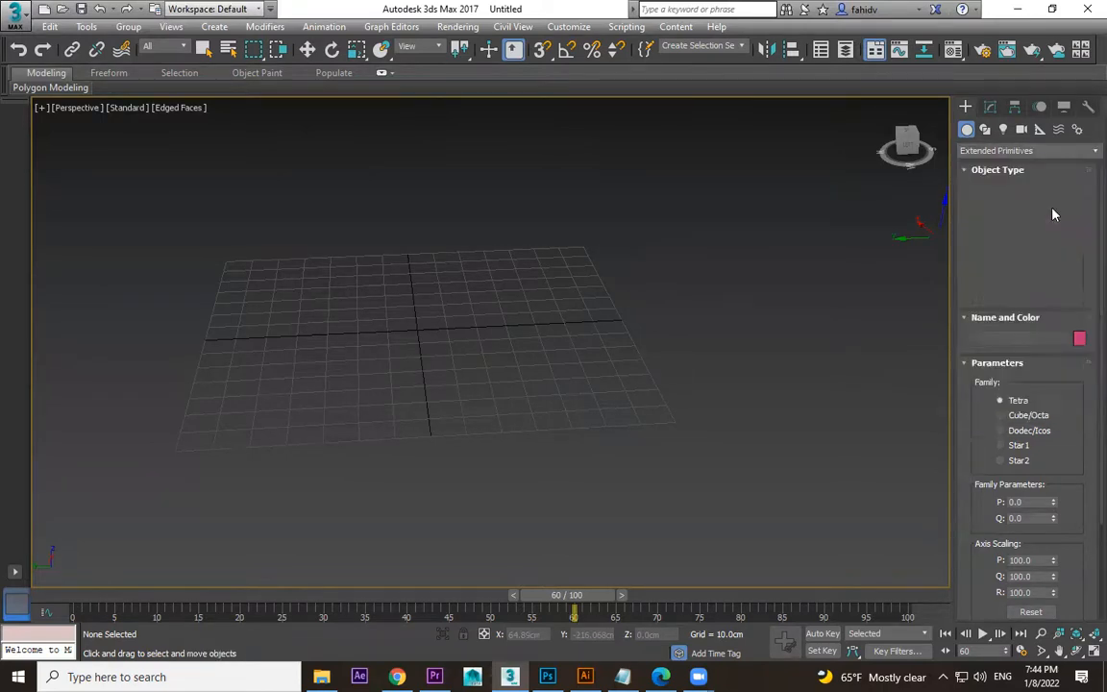
{"action": "left_click", "coordinate": [997, 200]}
{"action": "left_click_drag", "start_coordinate": [581, 344], "coordinate": [396, 413]}
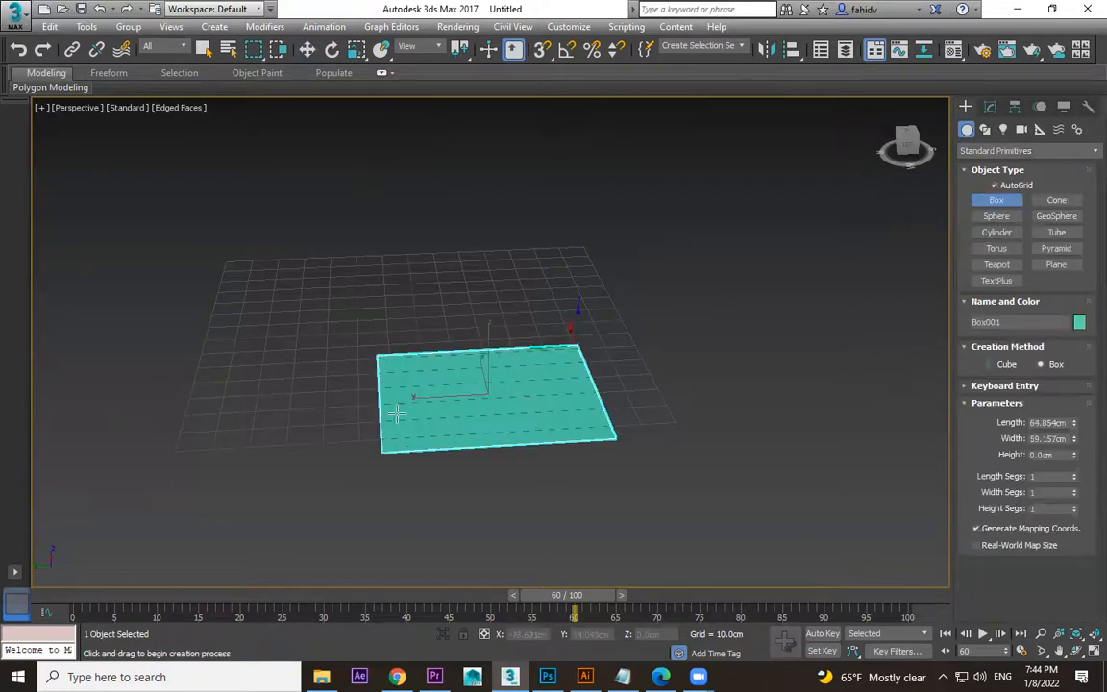
{"action": "left_click", "coordinate": [389, 415]}
- Create a tall, thin cylinder with a radius of about 4.7 cm beside the box and finish creating
{"action": "left_click", "coordinate": [997, 232]}
{"action": "left_click_drag", "start_coordinate": [656, 389], "coordinate": [673, 390]}
{"action": "left_click", "coordinate": [691, 200]}
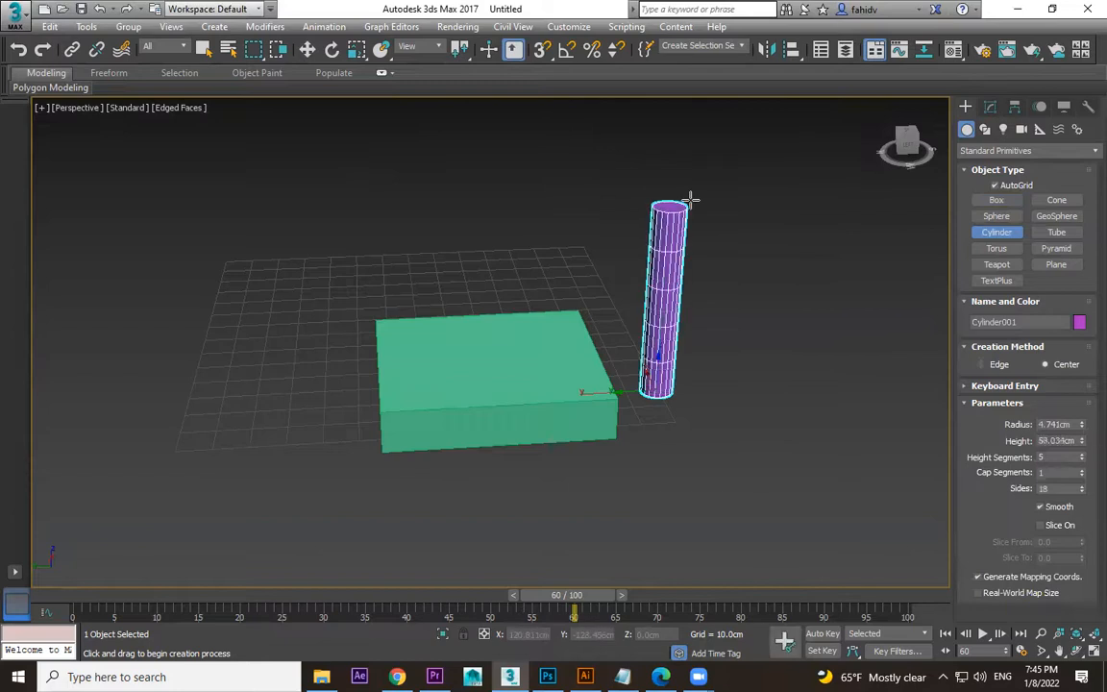
{"action": "right_click", "coordinate": [544, 343]}
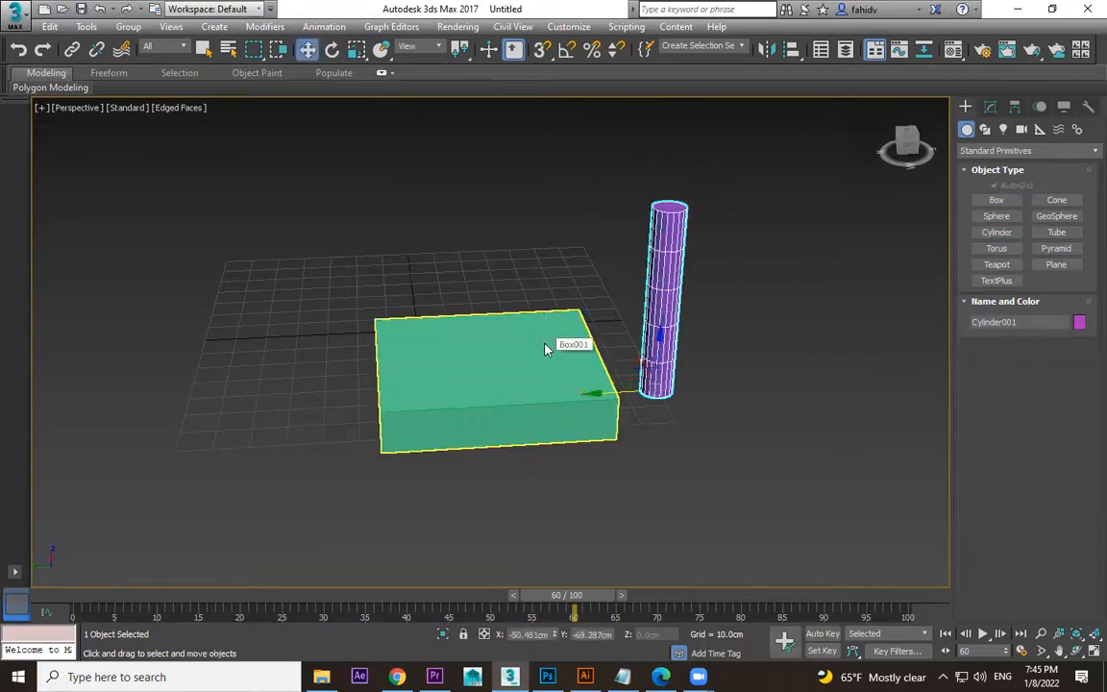
- Select the box and the cylinder together and delete them
{"action": "left_click", "coordinate": [761, 298]}
{"action": "left_click_drag", "start_coordinate": [758, 286], "coordinate": [535, 484]}
{"action": "key", "text": "Delete"}
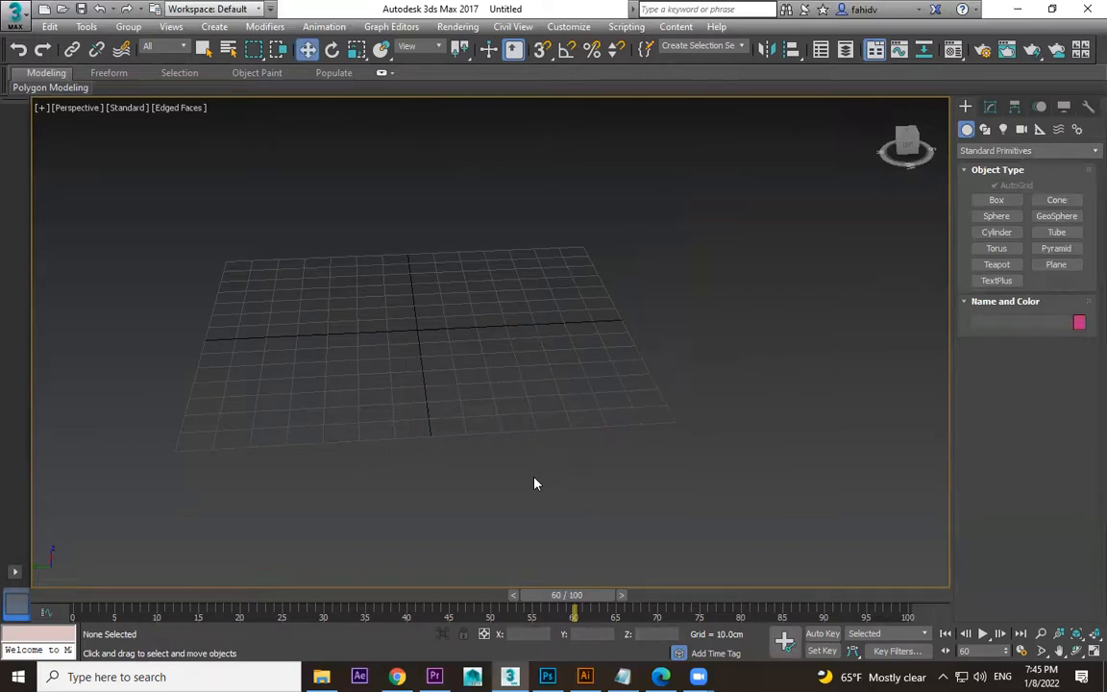